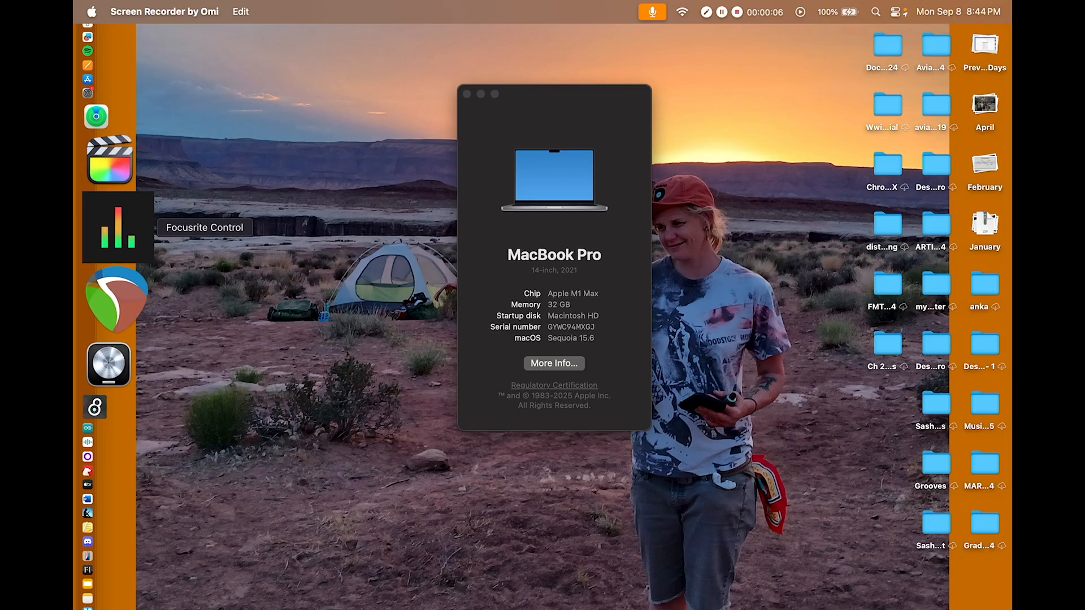
Step: Open REAPER and load the saved default project template
{"action": "left_click", "coordinate": [110, 226]}
{"action": "left_click", "coordinate": [181, 42]}
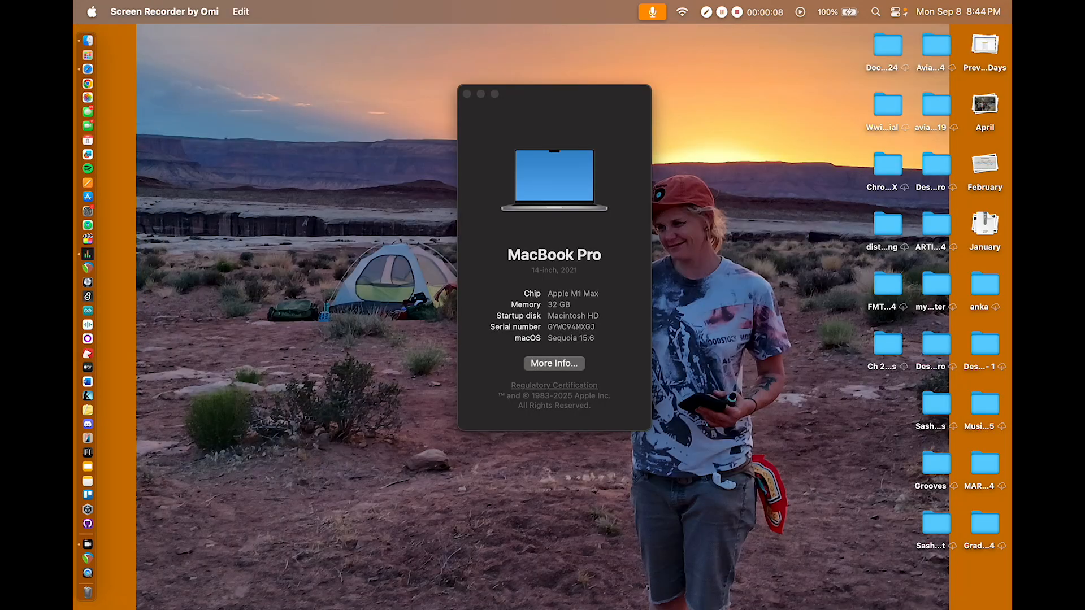
{"action": "left_click", "coordinate": [112, 211]}
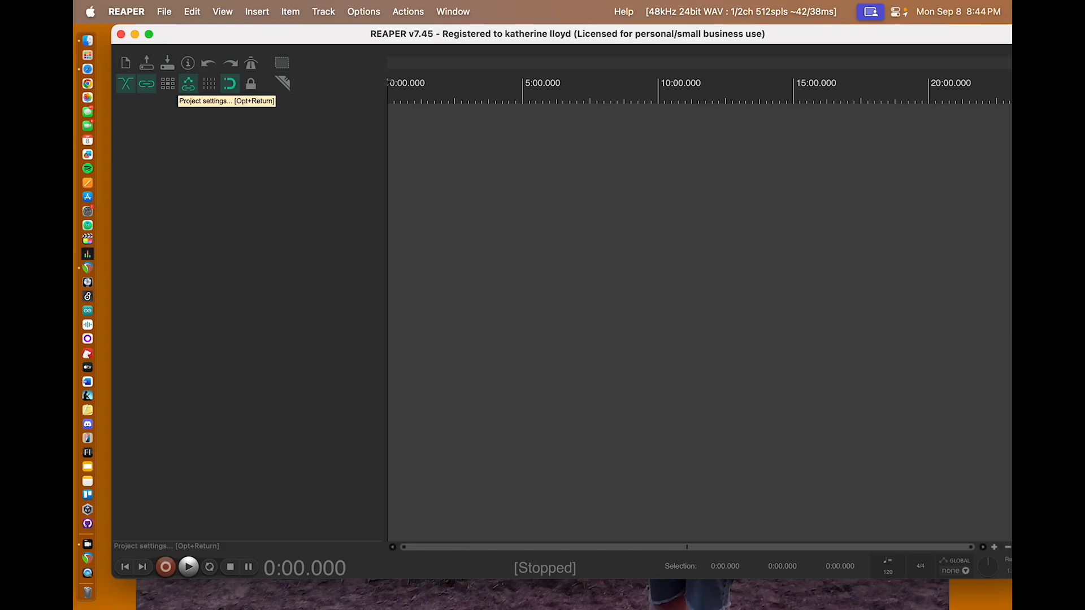
{"action": "left_click", "coordinate": [163, 11]}
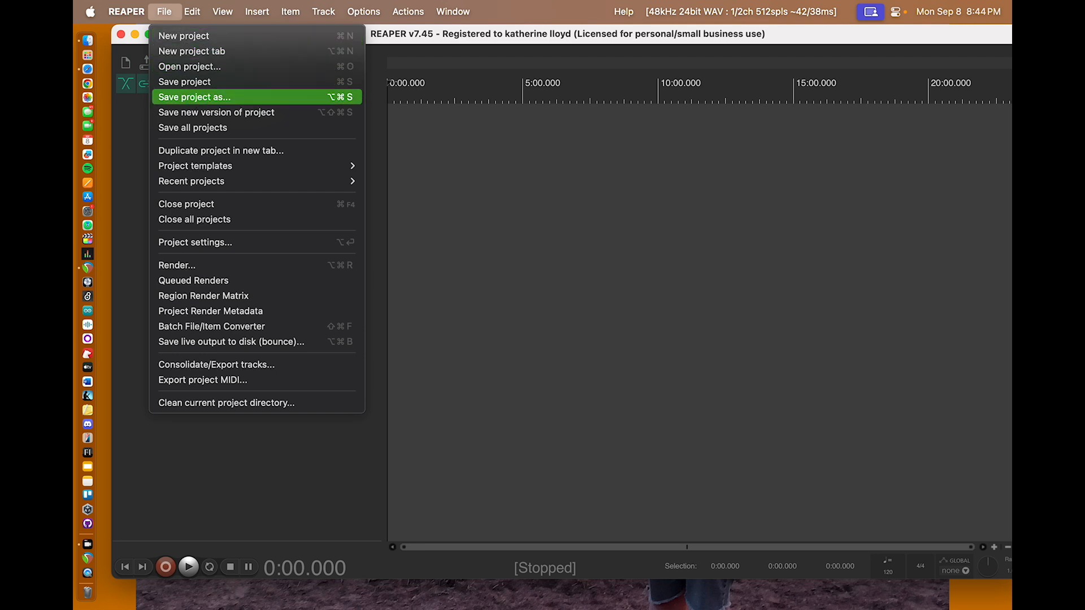
{"action": "mouse_move", "coordinate": [226, 165]}
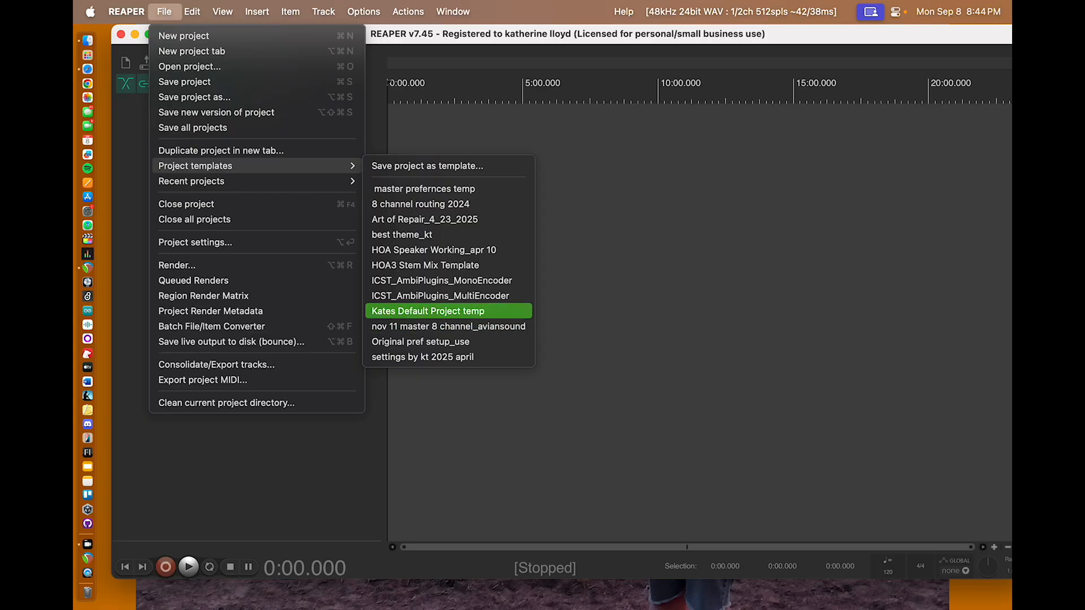
{"action": "left_click", "coordinate": [484, 311]}
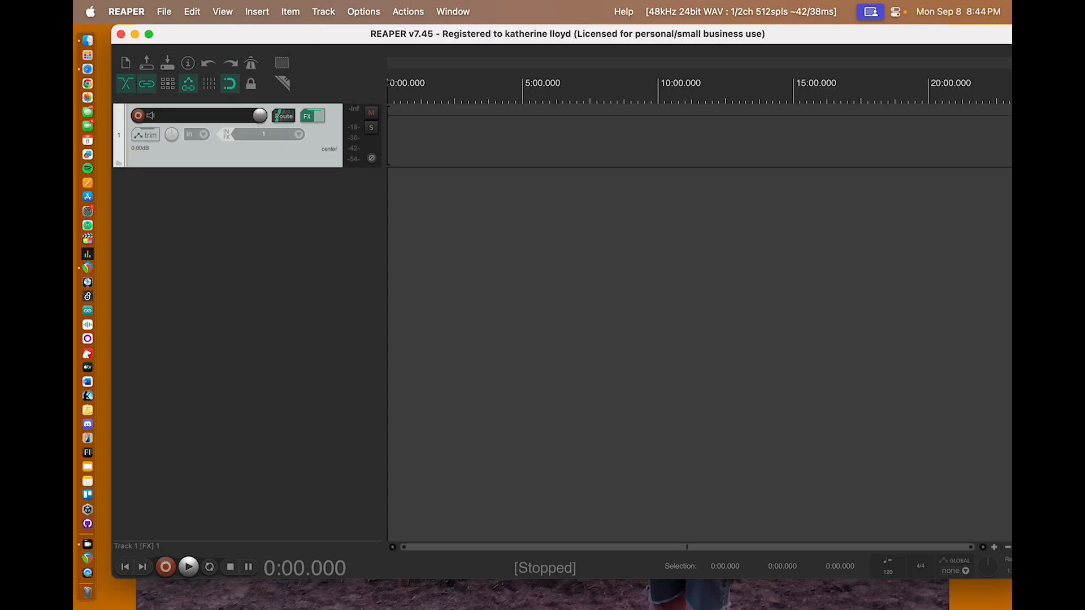
{"action": "left_click_drag", "start_coordinate": [316, 35], "coordinate": [310, 35]}
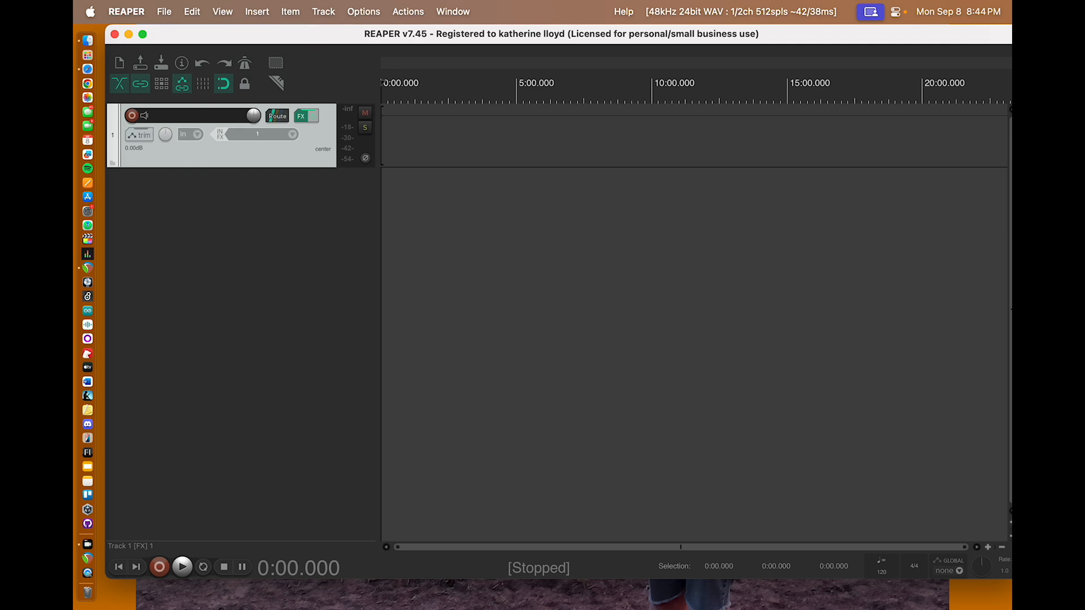
Step: In the backup preferences, enable auto-save to a timestamped file in the project directory, using the AutoSaves subdirectory and limiting backups to 50 copies
{"action": "left_click", "coordinate": [126, 11]}
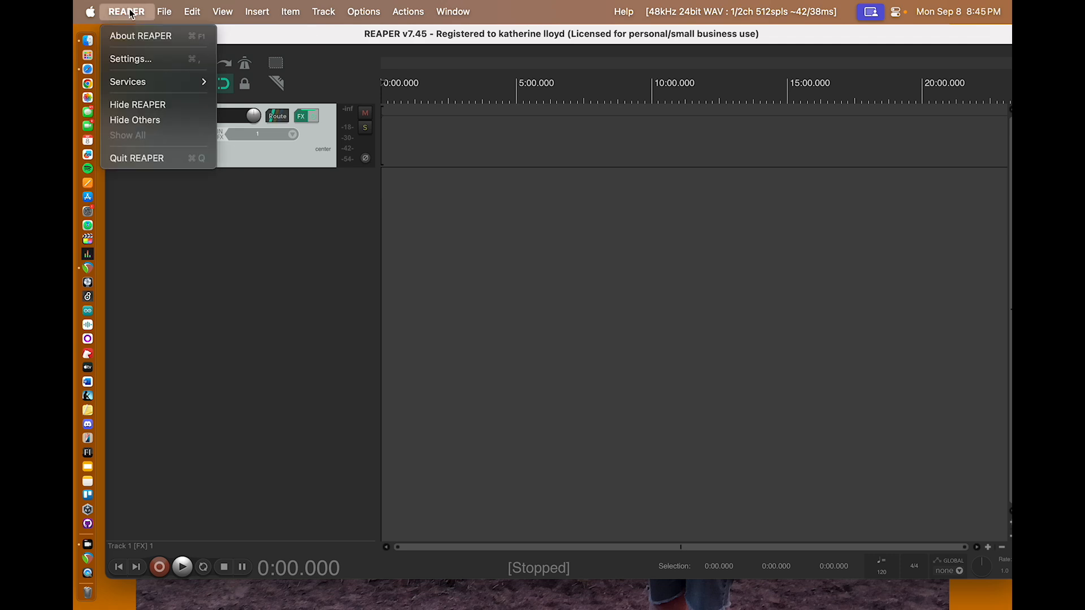
{"action": "left_click", "coordinate": [131, 58]}
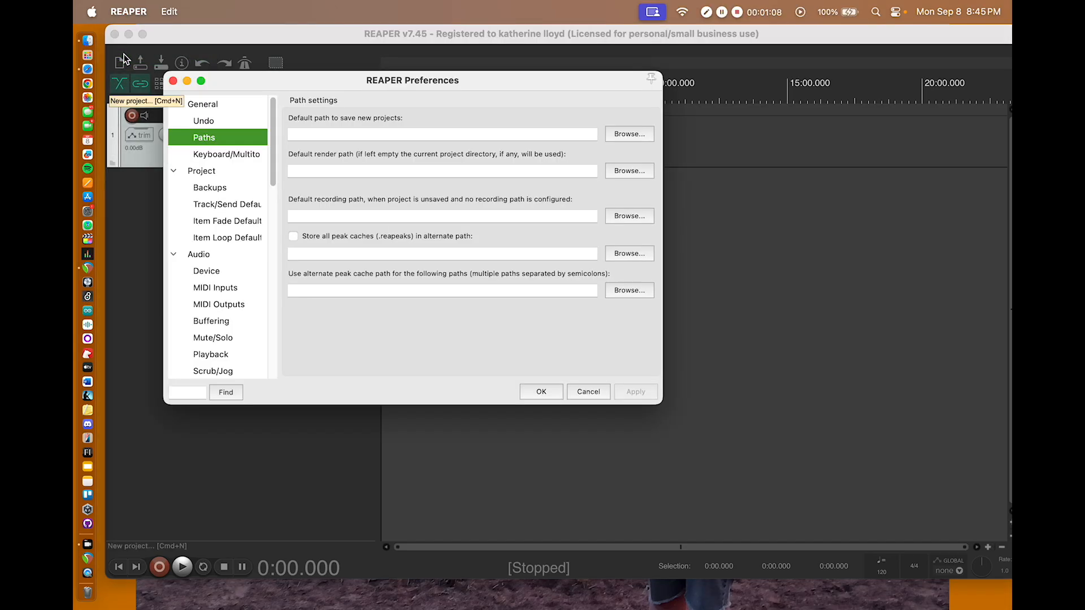
{"action": "left_click", "coordinate": [229, 191]}
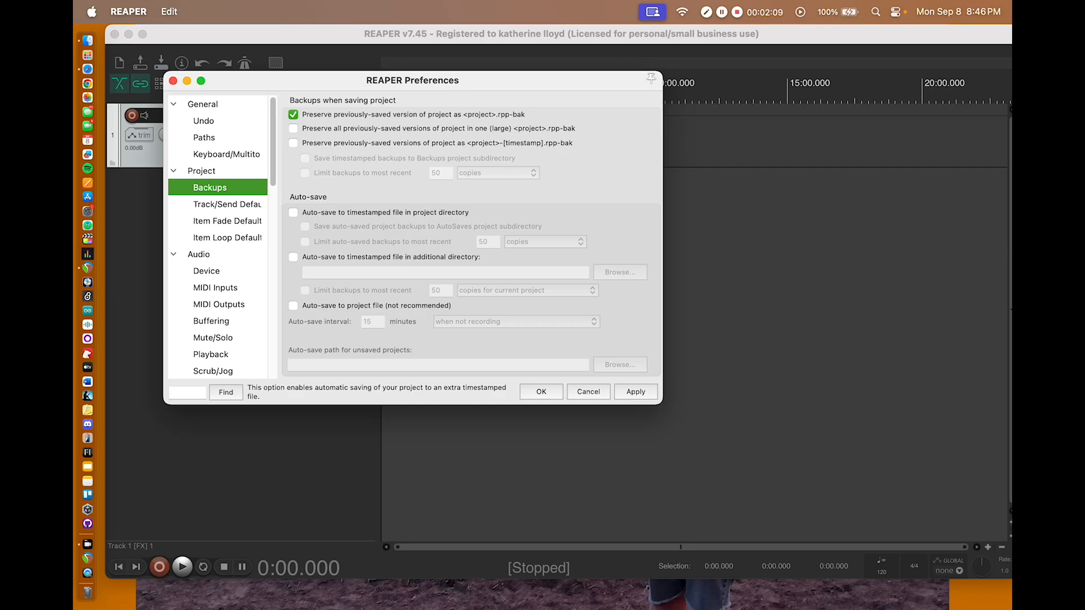
{"action": "left_click", "coordinate": [293, 212]}
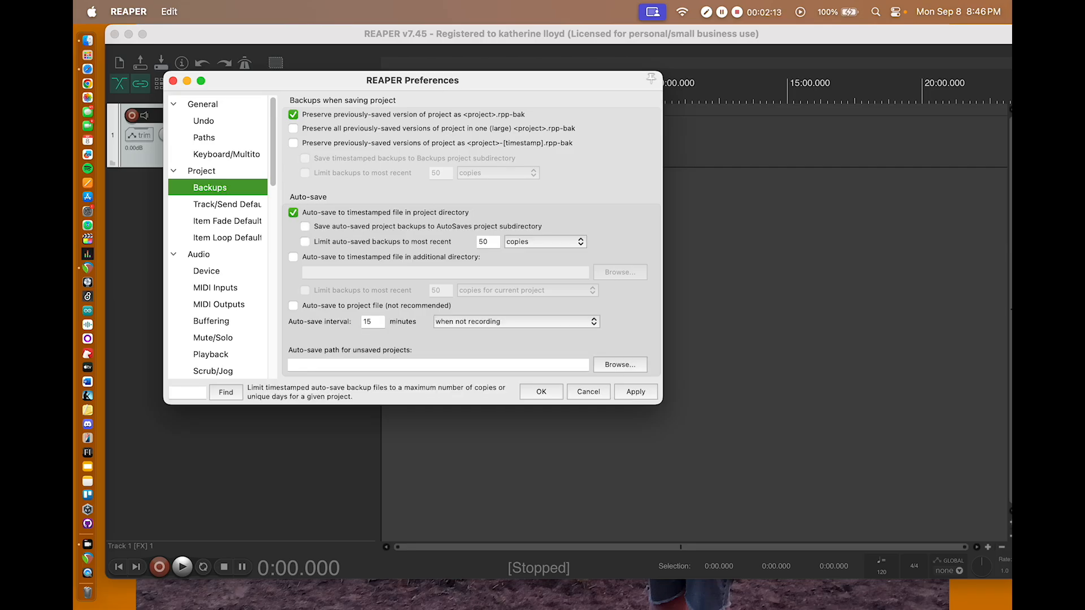
{"action": "left_click", "coordinate": [305, 227]}
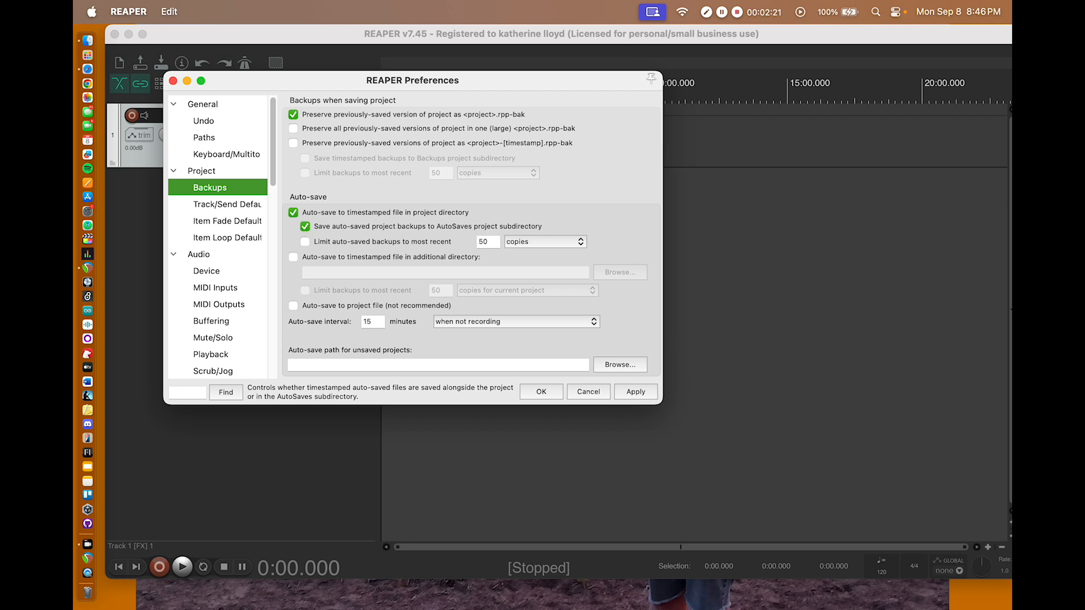
{"action": "left_click", "coordinate": [305, 243]}
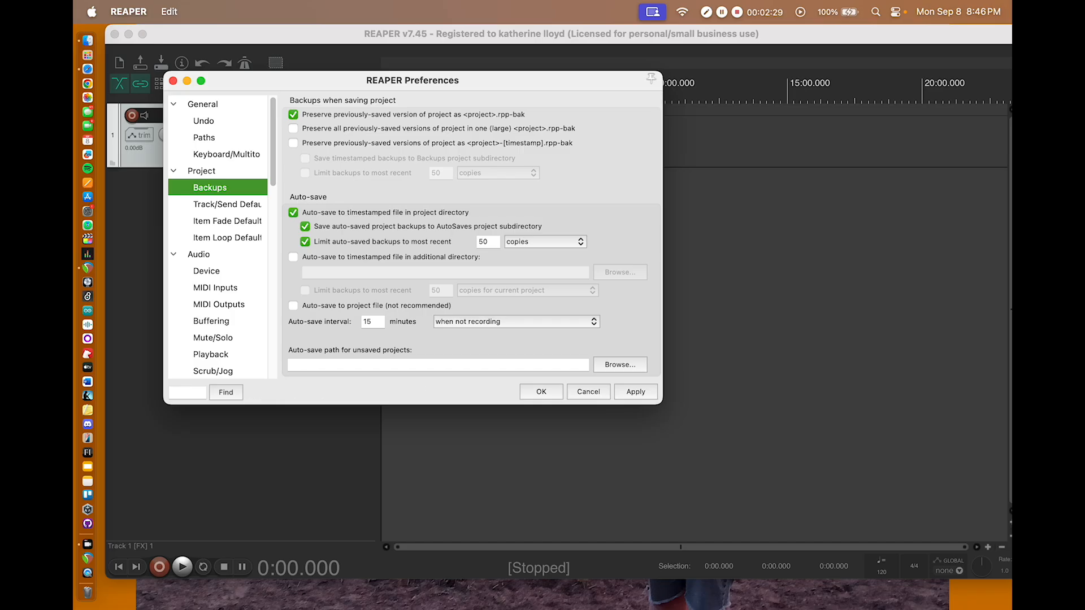
Step: Enable auto-save to the project file with a 5-minute interval when not recording, and apply the preferences
{"action": "left_click", "coordinate": [446, 322]}
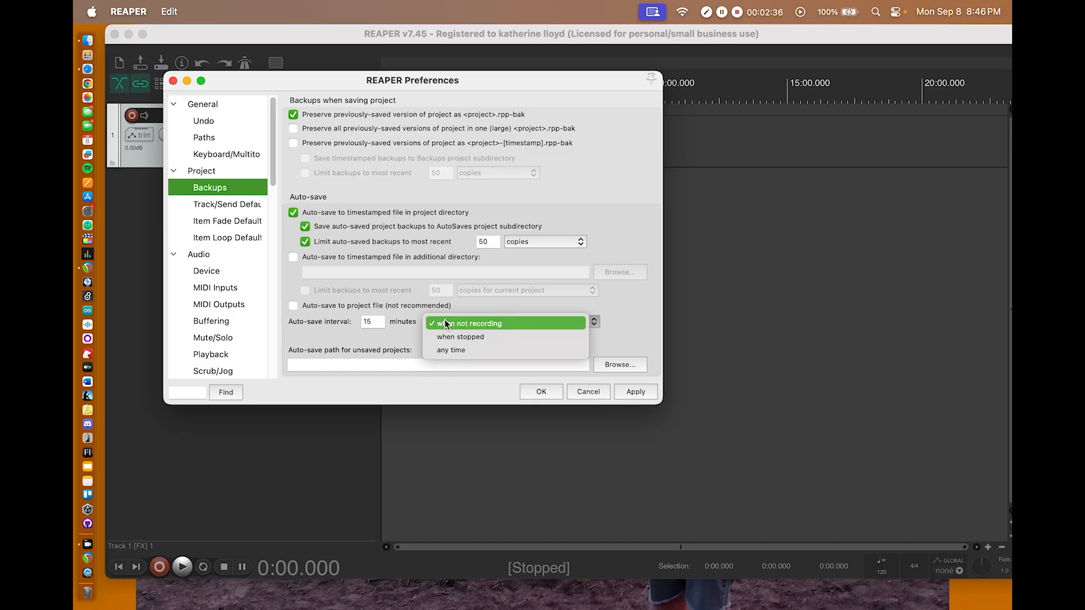
{"action": "left_click", "coordinate": [445, 322]}
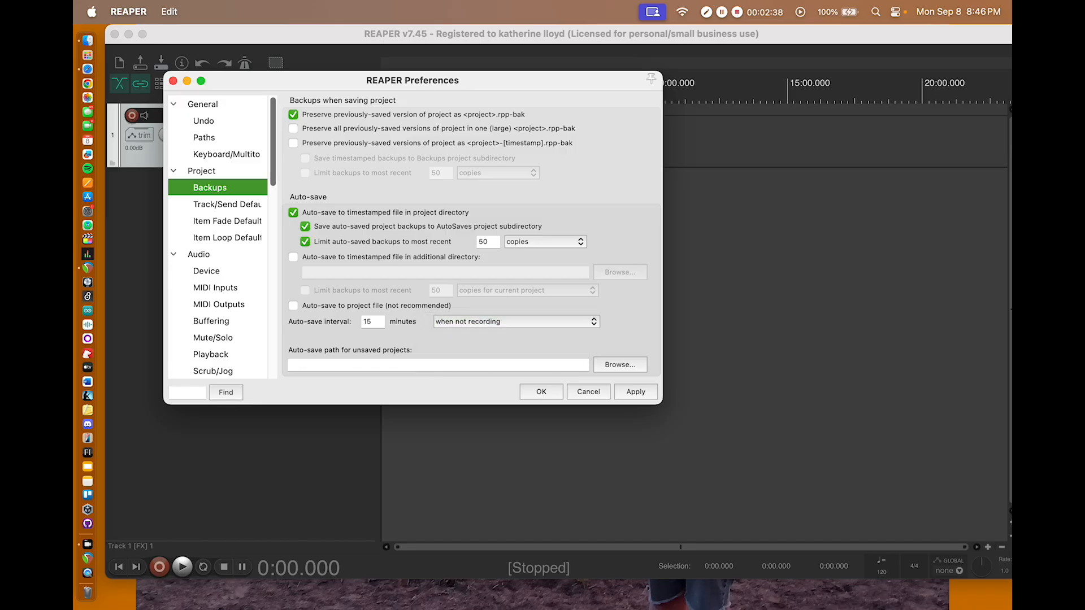
{"action": "left_click", "coordinate": [292, 306]}
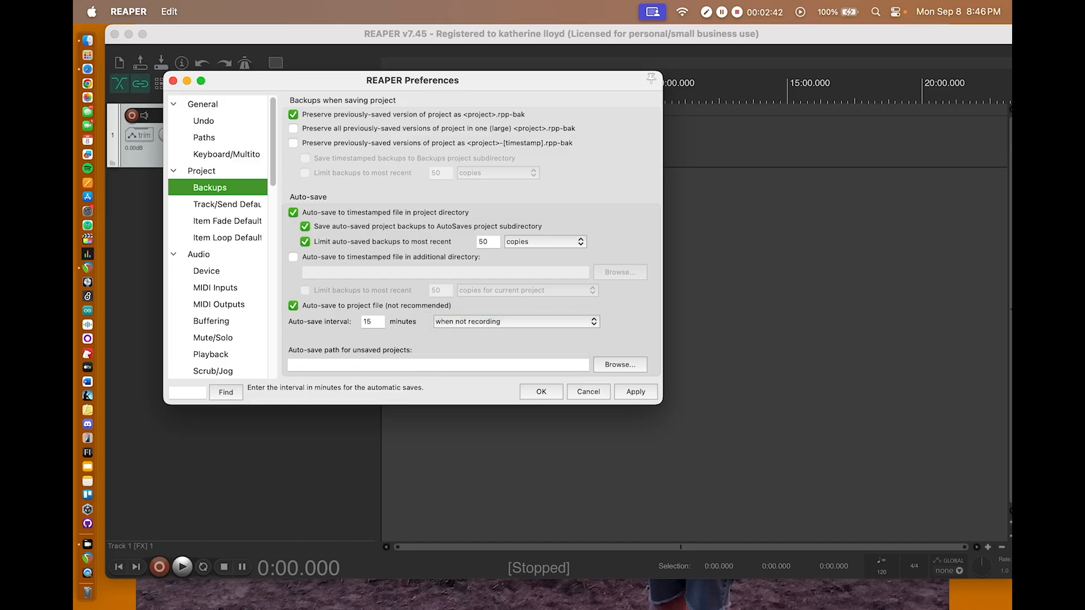
{"action": "left_click", "coordinate": [374, 323]}
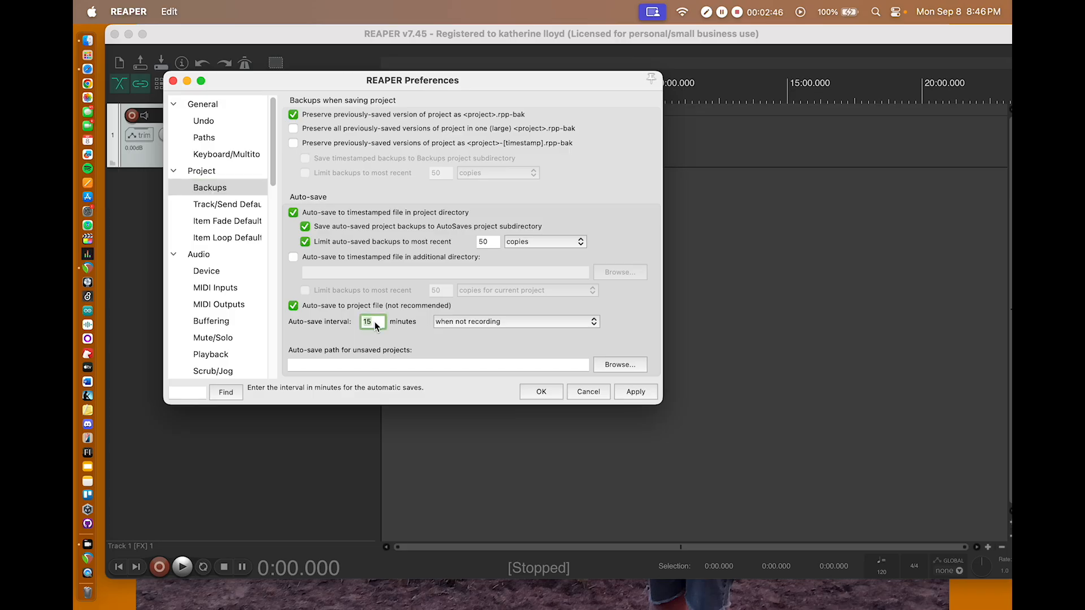
{"action": "type", "text": "5"}
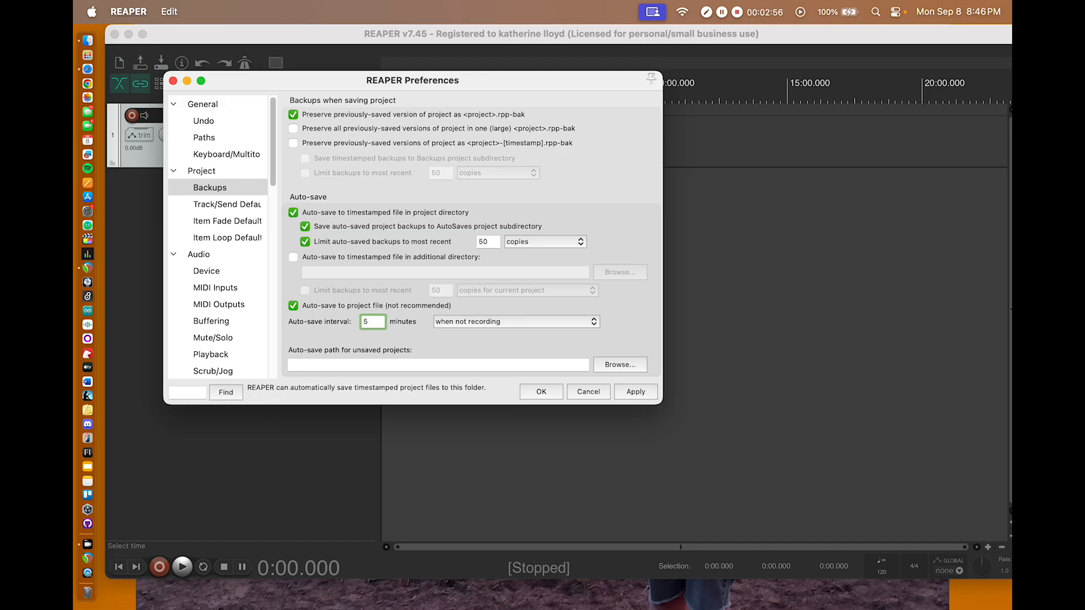
{"action": "left_click", "coordinate": [635, 392]}
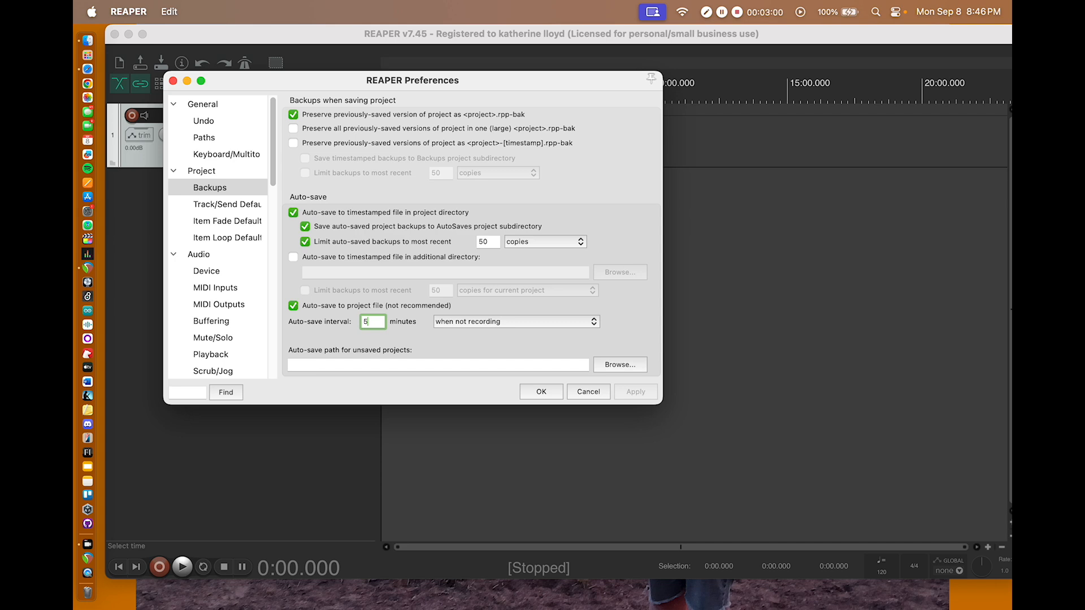
{"action": "left_click", "coordinate": [547, 394]}
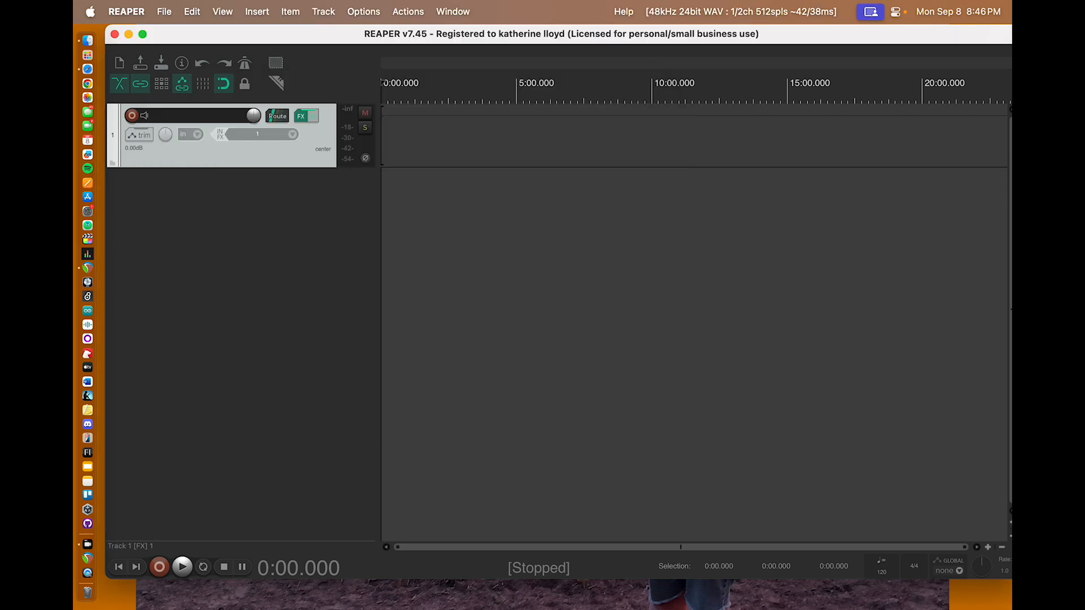
Step: Try setting MacBook Pro Microphone as the audio device in the preferences
{"action": "left_click", "coordinate": [163, 12]}
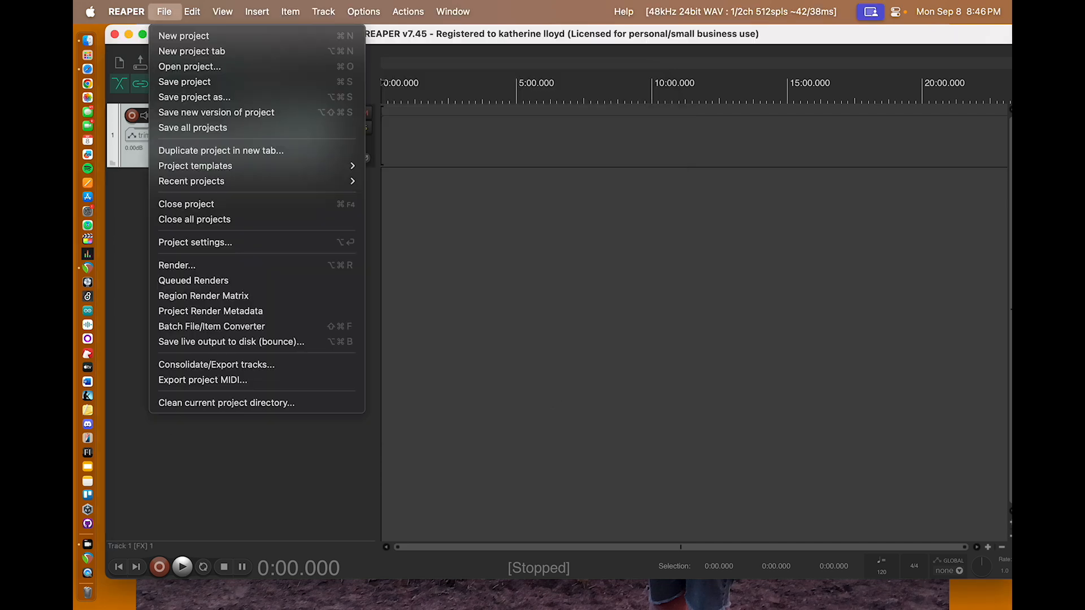
{"action": "mouse_move", "coordinate": [126, 12]}
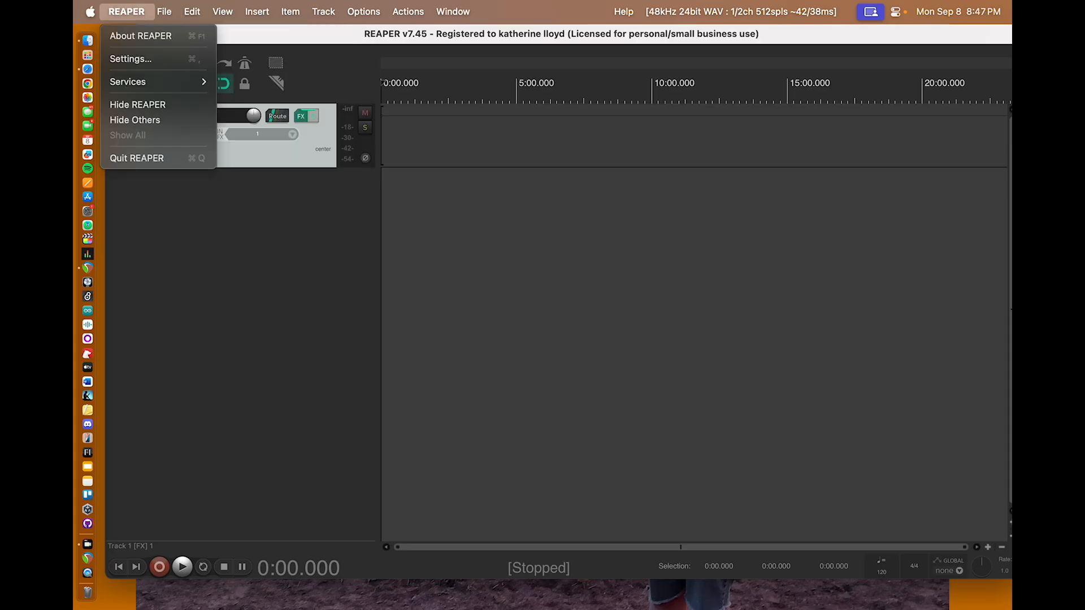
{"action": "left_click", "coordinate": [131, 59]}
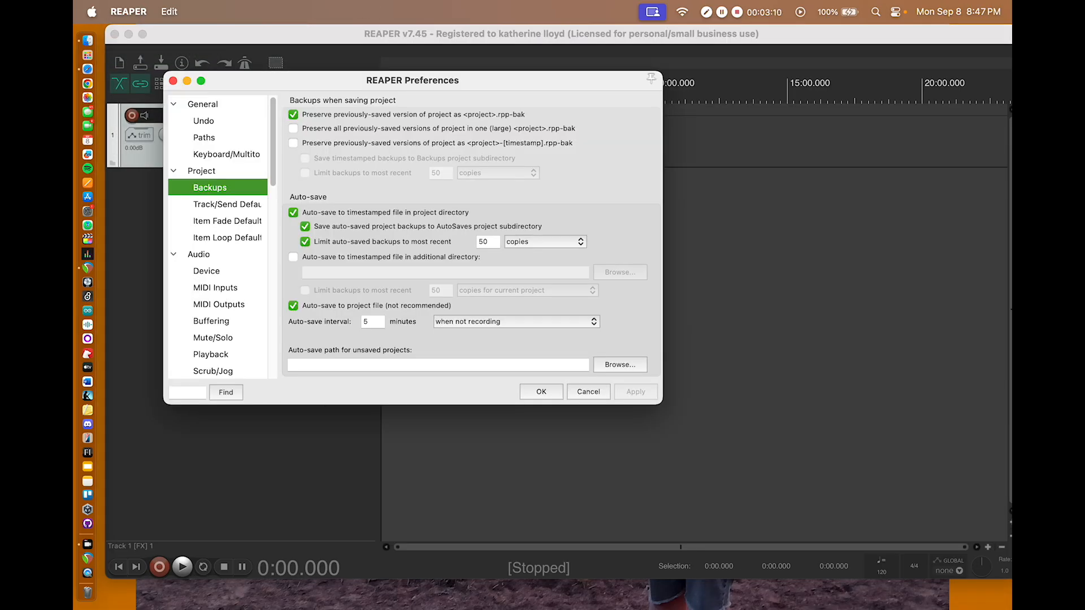
{"action": "left_click", "coordinate": [199, 254]}
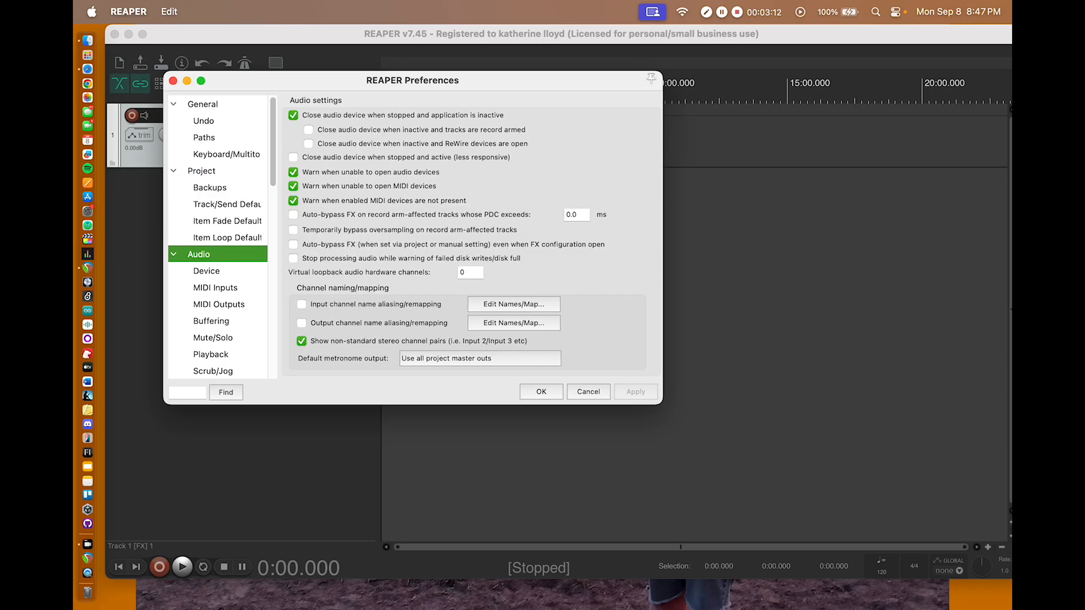
{"action": "left_click", "coordinate": [204, 272]}
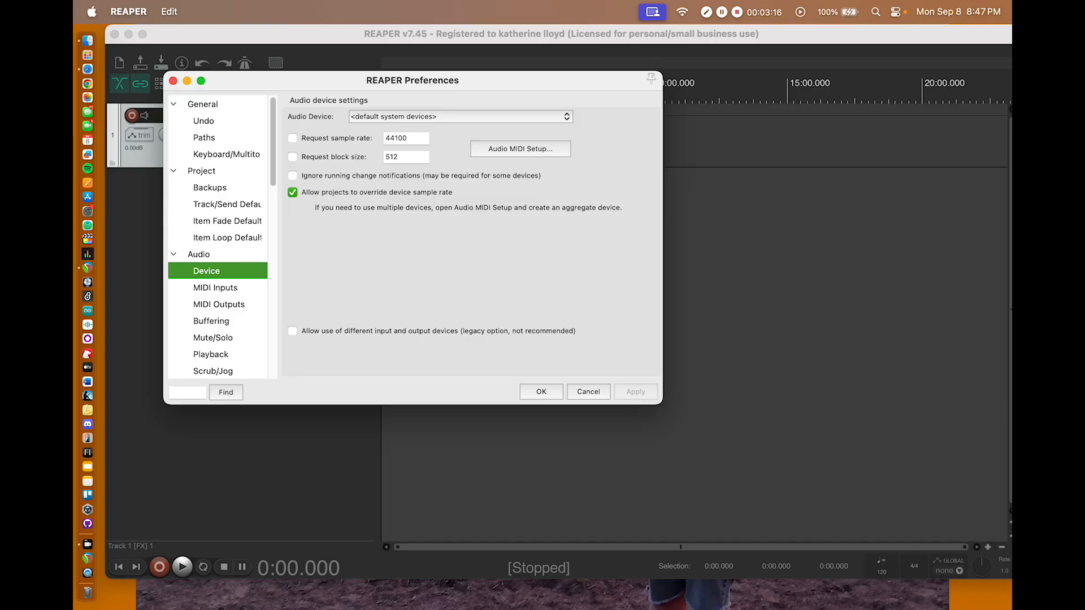
{"action": "left_click", "coordinate": [388, 116]}
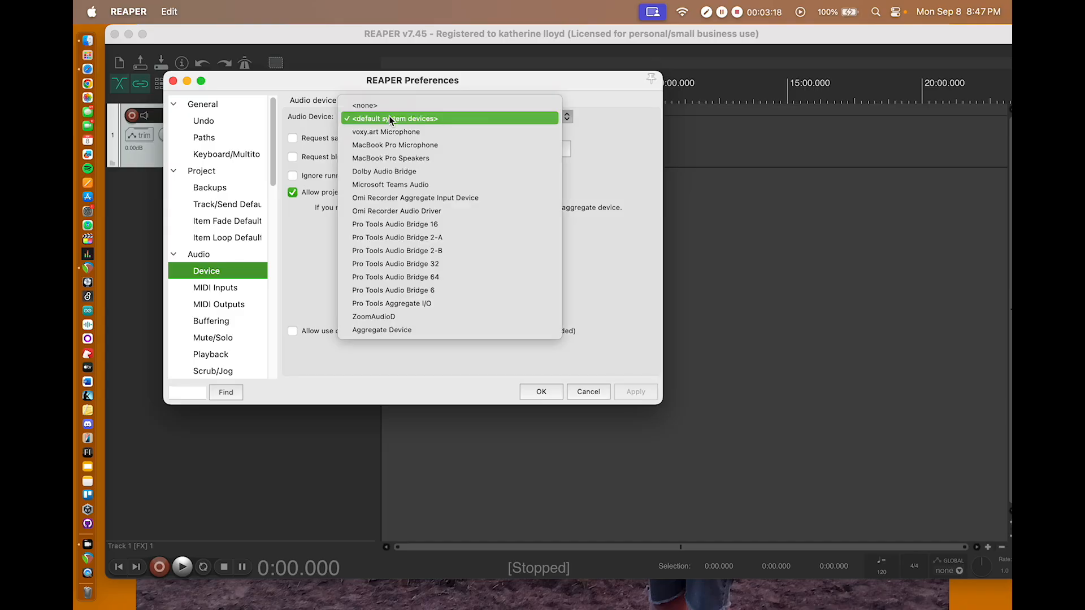
{"action": "left_click", "coordinate": [402, 144]}
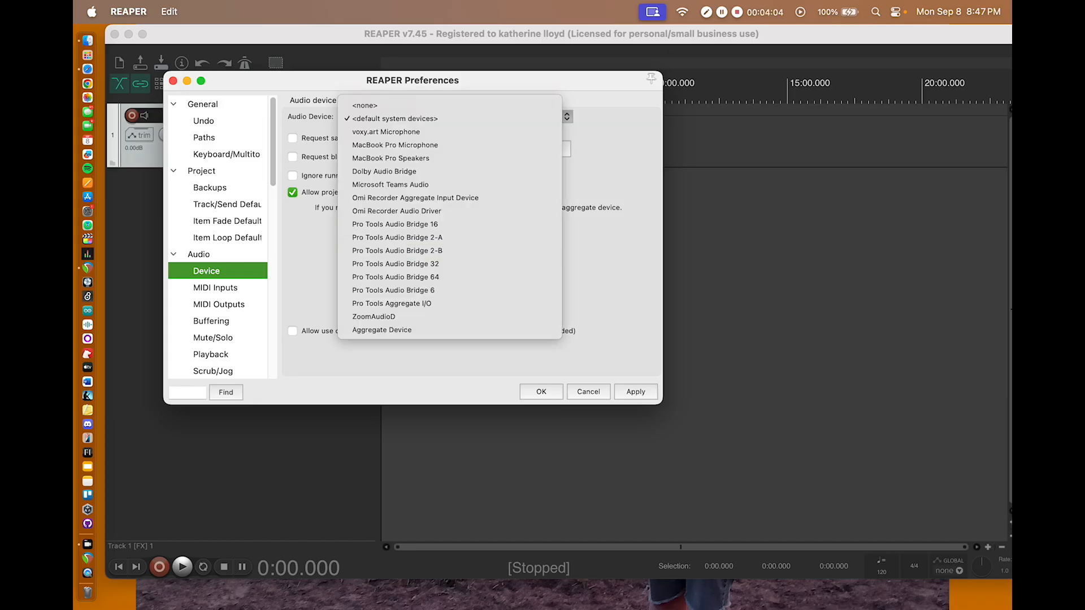
{"action": "key", "text": "Escape"}
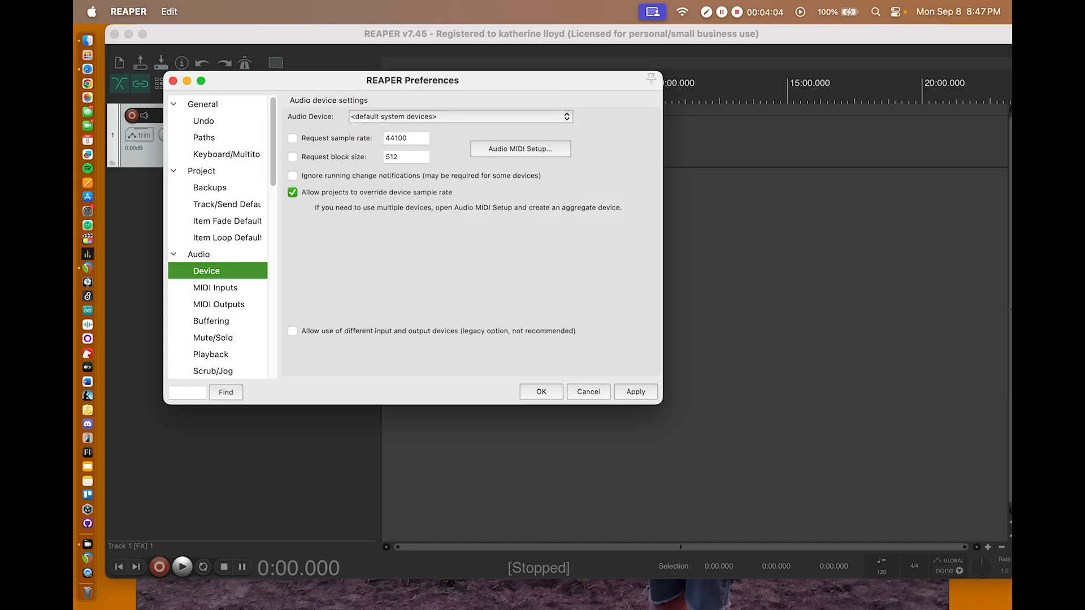
Step: Examine the available audio devices in the audio device settings and close the preferences
{"action": "left_click", "coordinate": [510, 120]}
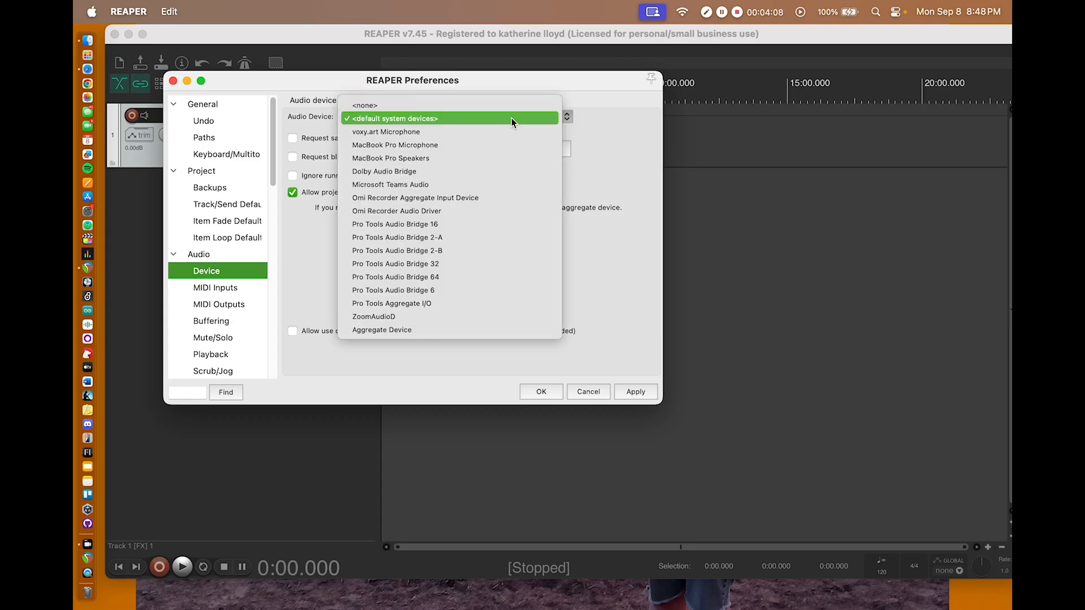
{"action": "key", "text": "Down"}
{"action": "key", "text": "Down"}
{"action": "key", "text": "Down"}
{"action": "key", "text": "Down"}
{"action": "key", "text": "Down"}
{"action": "key", "text": "Down"}
{"action": "key", "text": "Down"}
{"action": "key", "text": "Down"}
{"action": "key", "text": "Down"}
{"action": "key", "text": "Down"}
{"action": "key", "text": "Down"}
{"action": "key", "text": "Down"}
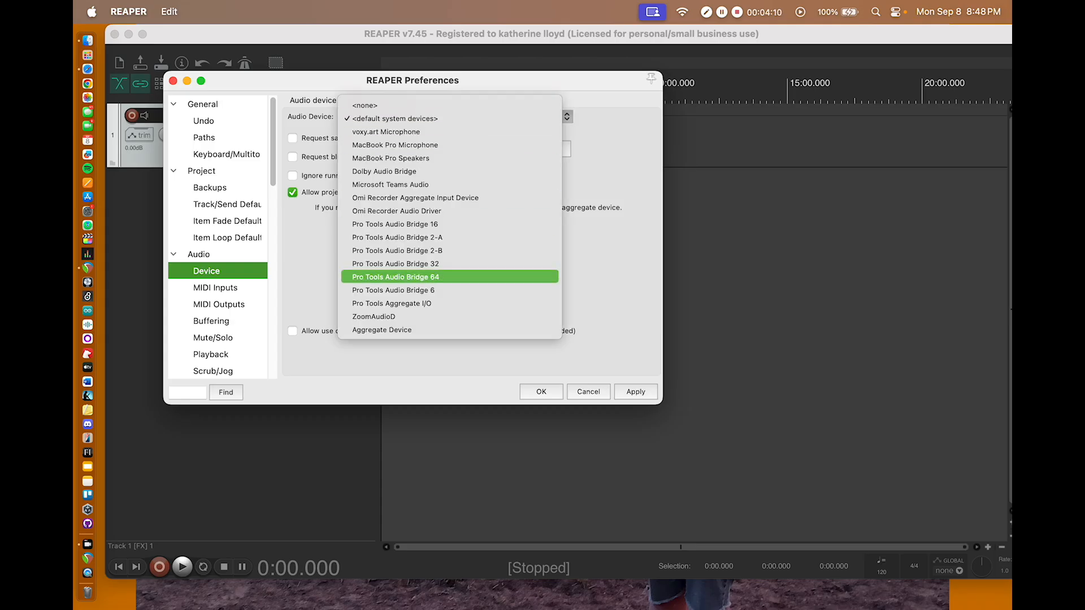
{"action": "key", "text": "Up"}
{"action": "key", "text": "Up"}
{"action": "key", "text": "Up"}
{"action": "key", "text": "Up"}
{"action": "key", "text": "Up"}
{"action": "key", "text": "Up"}
{"action": "key", "text": "Up"}
{"action": "key", "text": "Up"}
{"action": "key", "text": "Up"}
{"action": "key", "text": "Up"}
{"action": "key", "text": "Up"}
{"action": "key", "text": "Down"}
{"action": "key", "text": "Down"}
{"action": "key", "text": "Down"}
{"action": "key", "text": "Down"}
{"action": "key", "text": "Down"}
{"action": "key", "text": "Down"}
{"action": "key", "text": "Down"}
{"action": "key", "text": "Down"}
{"action": "key", "text": "Down"}
{"action": "key", "text": "Down"}
{"action": "key", "text": "Down"}
{"action": "key", "text": "Down"}
{"action": "key", "text": "Down"}
{"action": "key", "text": "Down"}
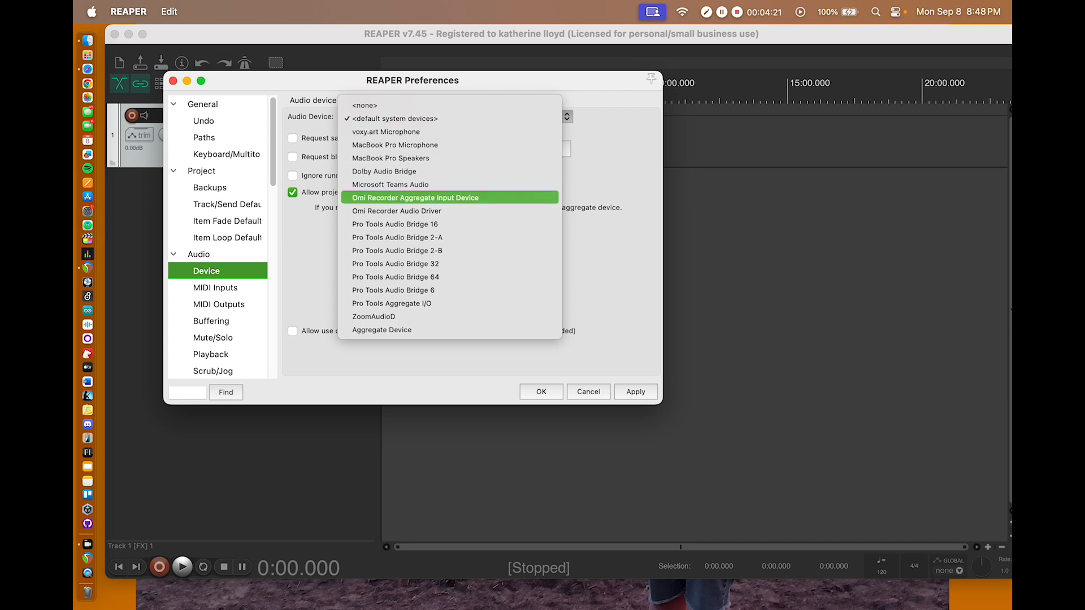
{"action": "key", "text": "Escape"}
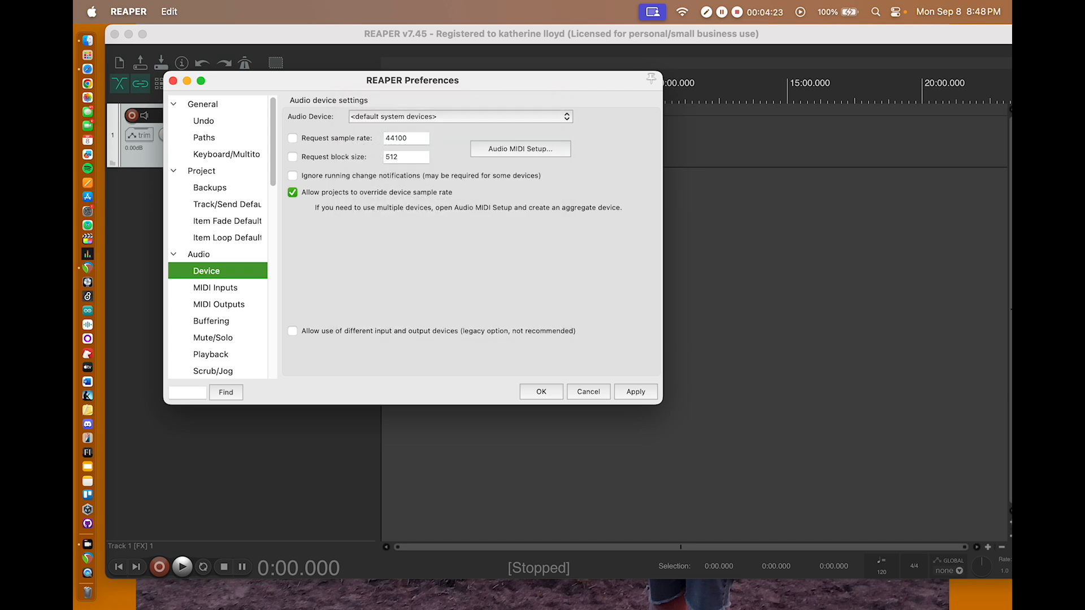
{"action": "key", "text": "Escape"}
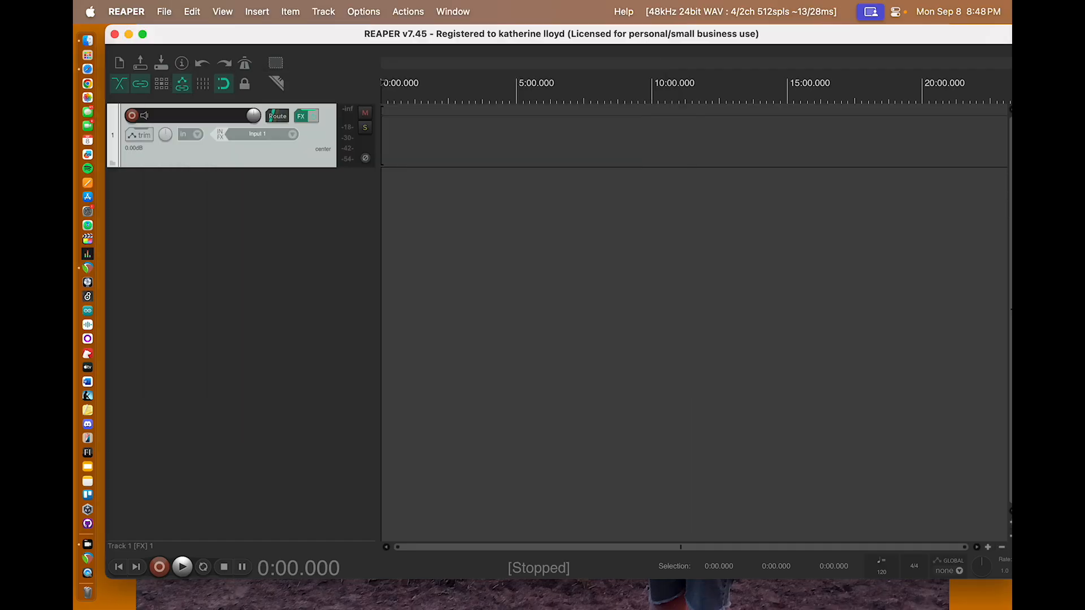
Step: Choose Scarlett 2i2 4th Gen as the audio device in the audio device preferences
{"action": "left_click", "coordinate": [126, 12]}
{"action": "left_click", "coordinate": [131, 59]}
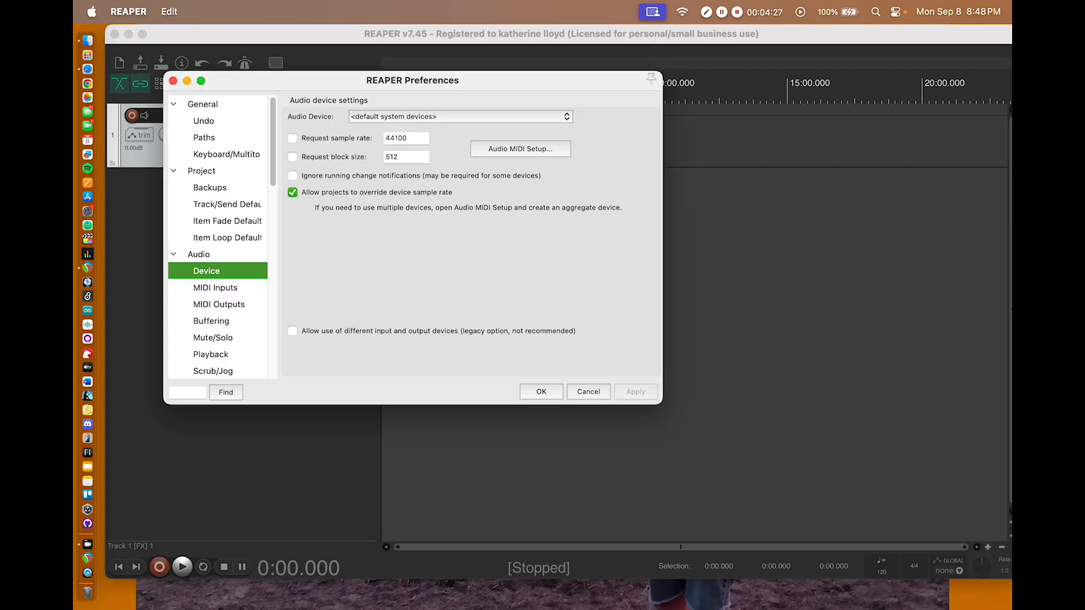
{"action": "left_click", "coordinate": [461, 117]}
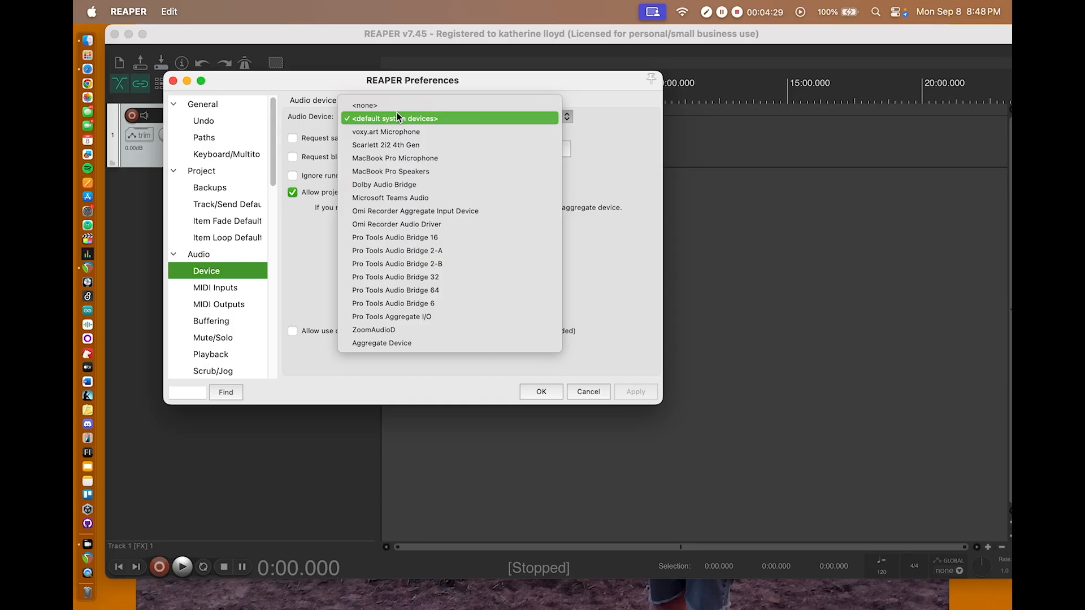
{"action": "key", "text": "Down"}
{"action": "key", "text": "Down"}
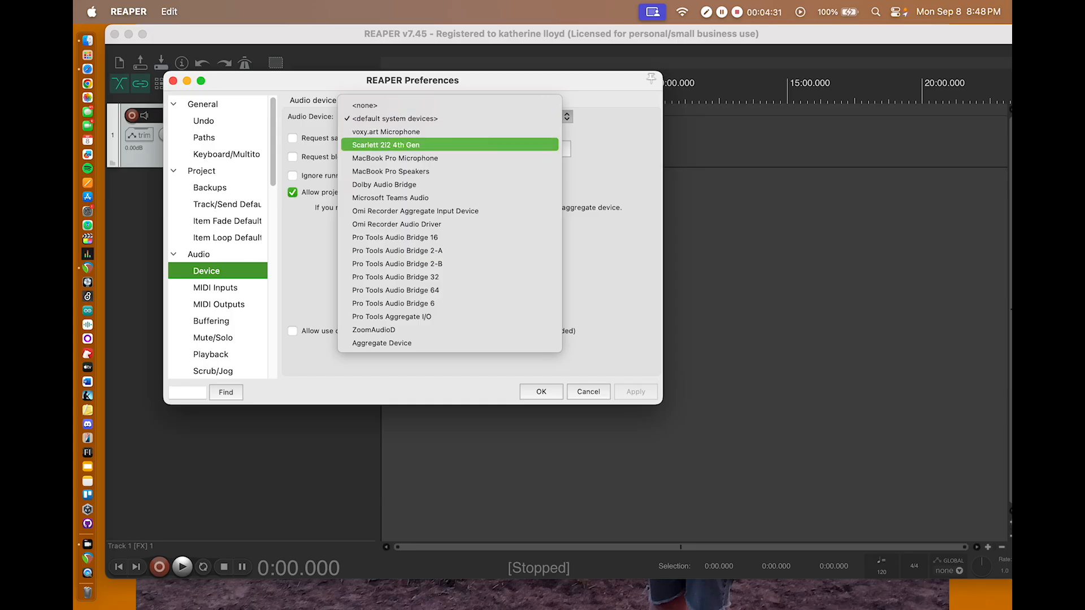
{"action": "key", "text": "Down"}
{"action": "key", "text": "Up"}
{"action": "key", "text": "Up"}
{"action": "key", "text": "Up"}
{"action": "key", "text": "Up"}
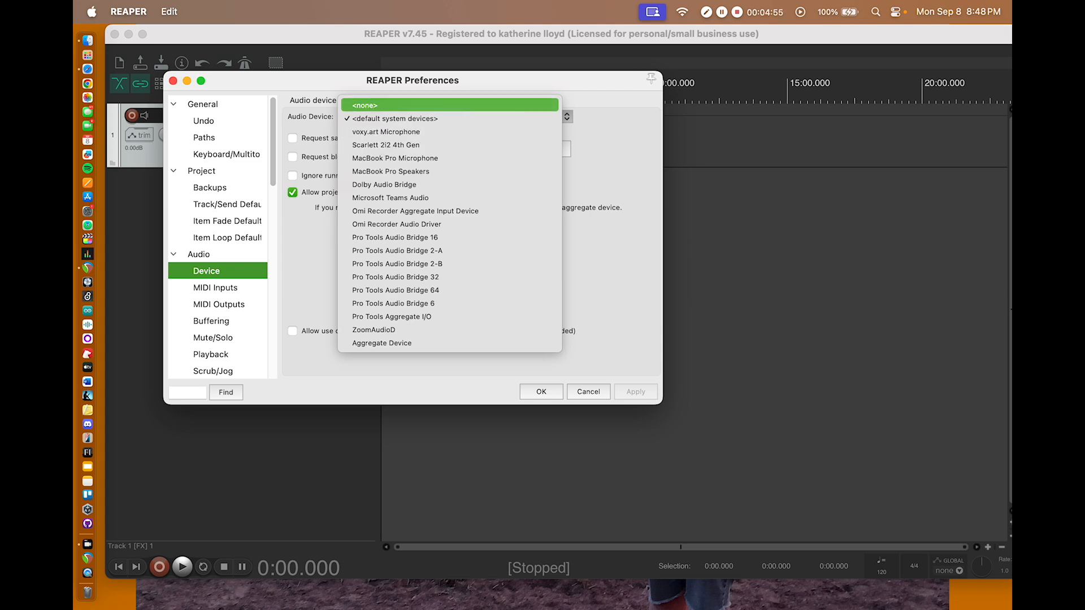
{"action": "key", "text": "Down"}
{"action": "key", "text": "Down"}
{"action": "key", "text": "Down"}
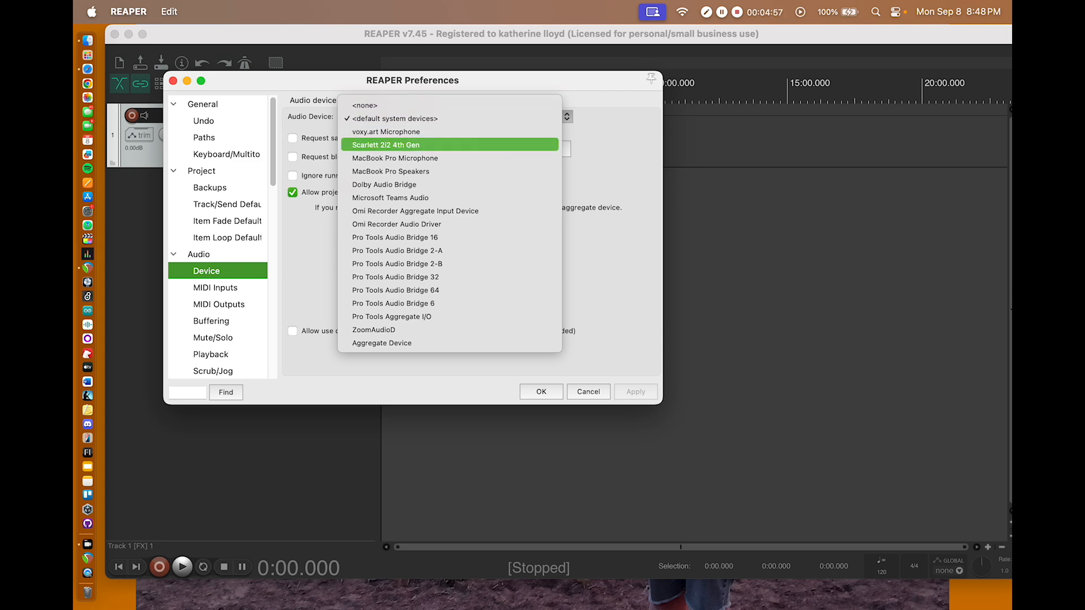
{"action": "left_click", "coordinate": [403, 143]}
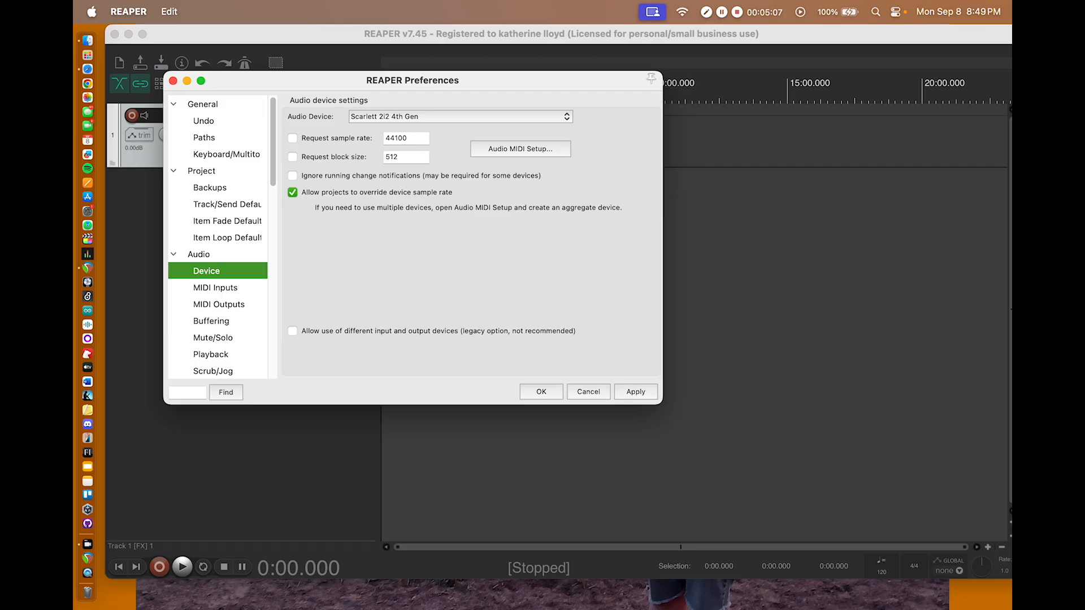
Step: Set the audio device to <default system devices>, apply the change and close the preferences
{"action": "left_click", "coordinate": [436, 116]}
{"action": "key", "text": "Down"}
{"action": "key", "text": "Up"}
{"action": "key", "text": "Up"}
{"action": "key", "text": "Up"}
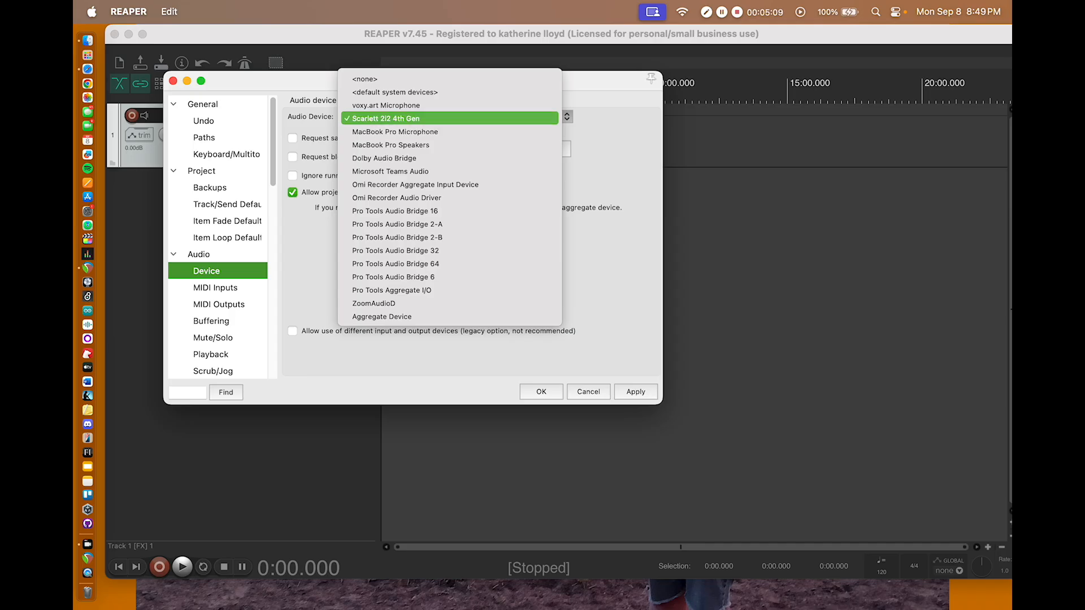
{"action": "key", "text": "Return"}
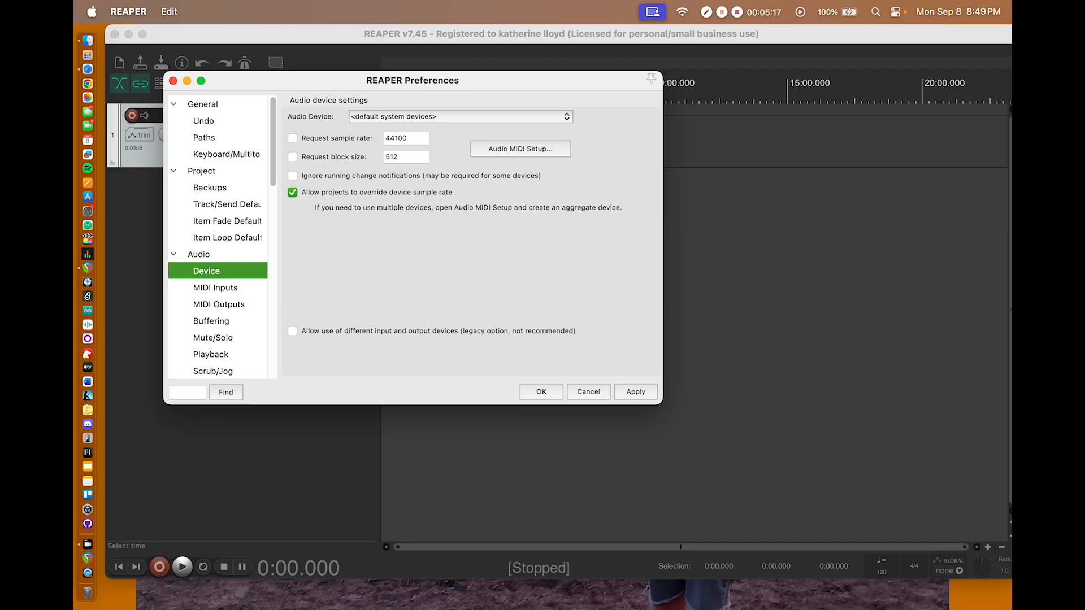
{"action": "left_click", "coordinate": [635, 392]}
{"action": "left_click", "coordinate": [541, 391]}
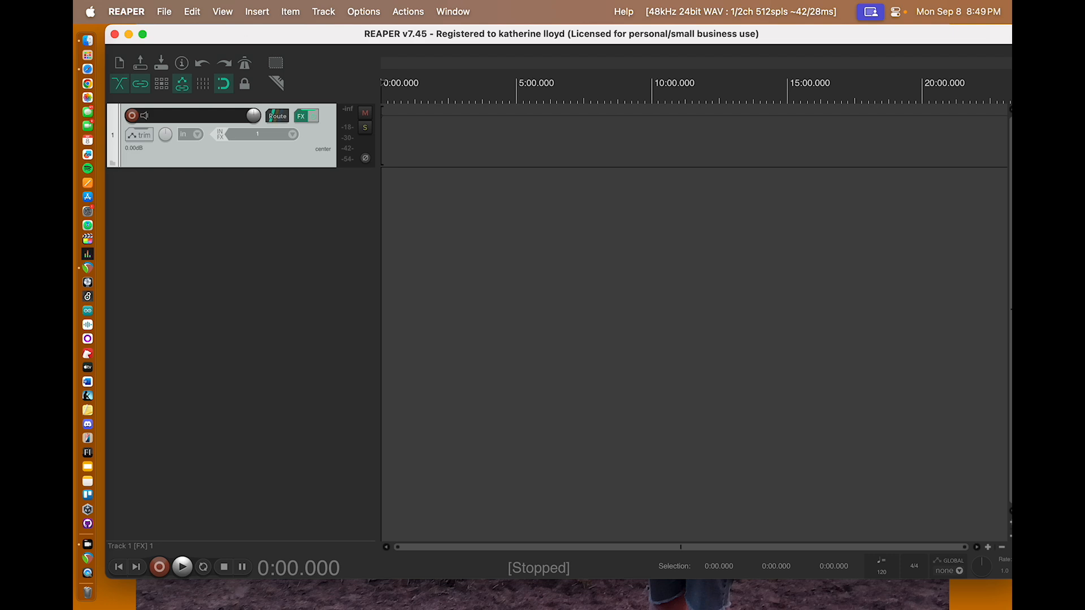
Step: Set the project sample rate to 48000 Hz in the project settings and enable it
{"action": "left_click", "coordinate": [181, 63]}
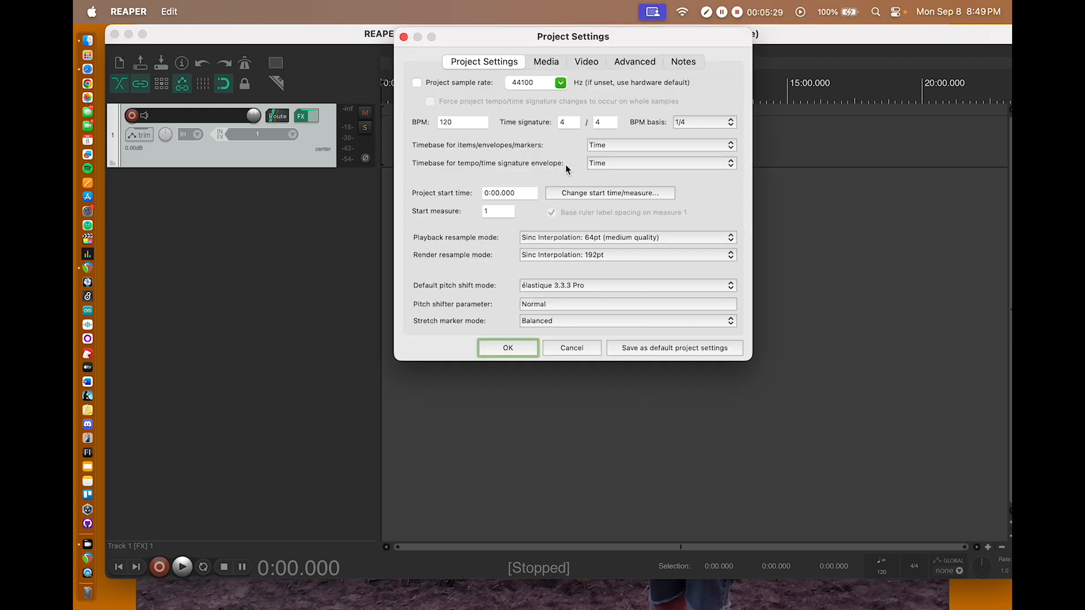
{"action": "key", "text": "Return"}
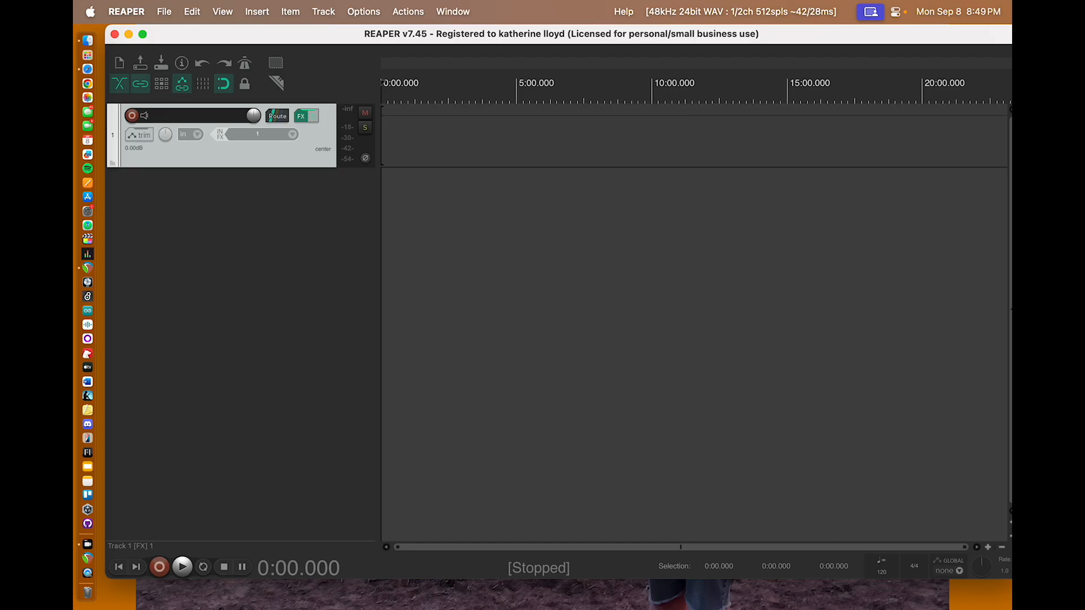
{"action": "left_click", "coordinate": [183, 64]}
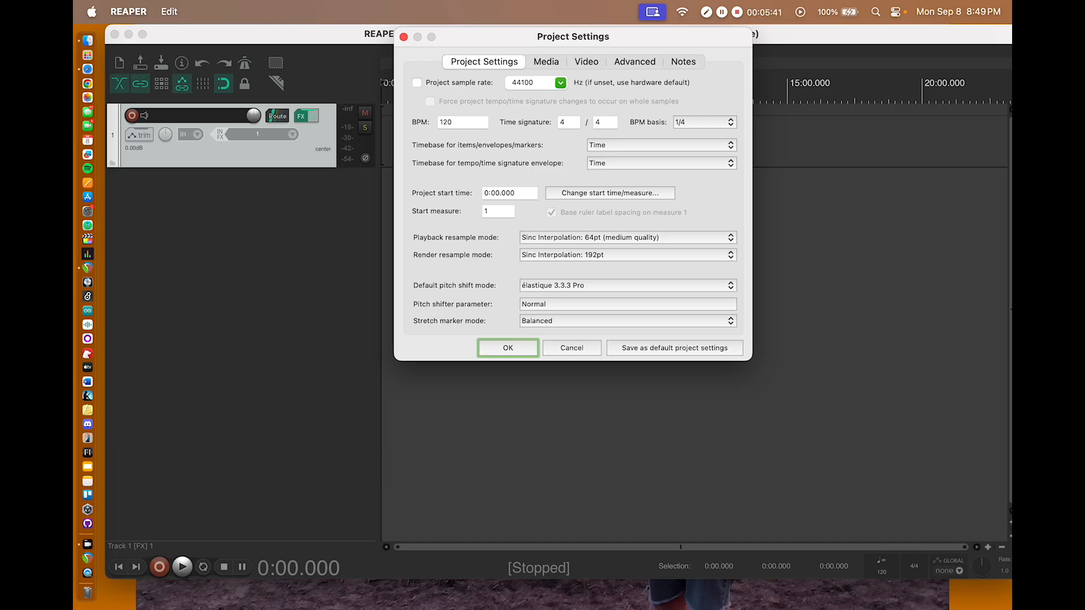
{"action": "left_click", "coordinate": [533, 83]}
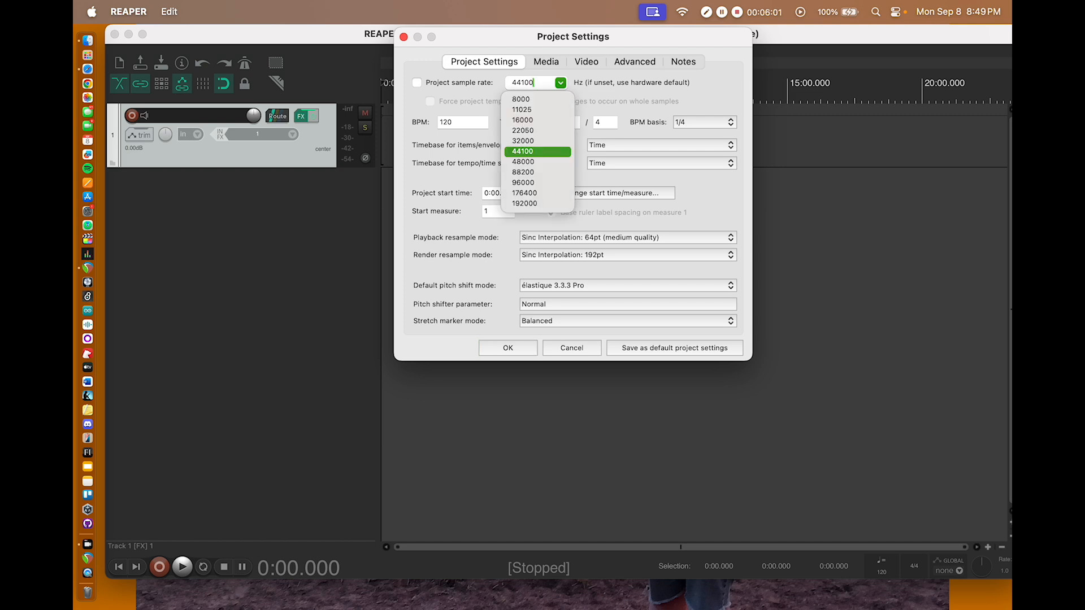
{"action": "left_click", "coordinate": [534, 161]}
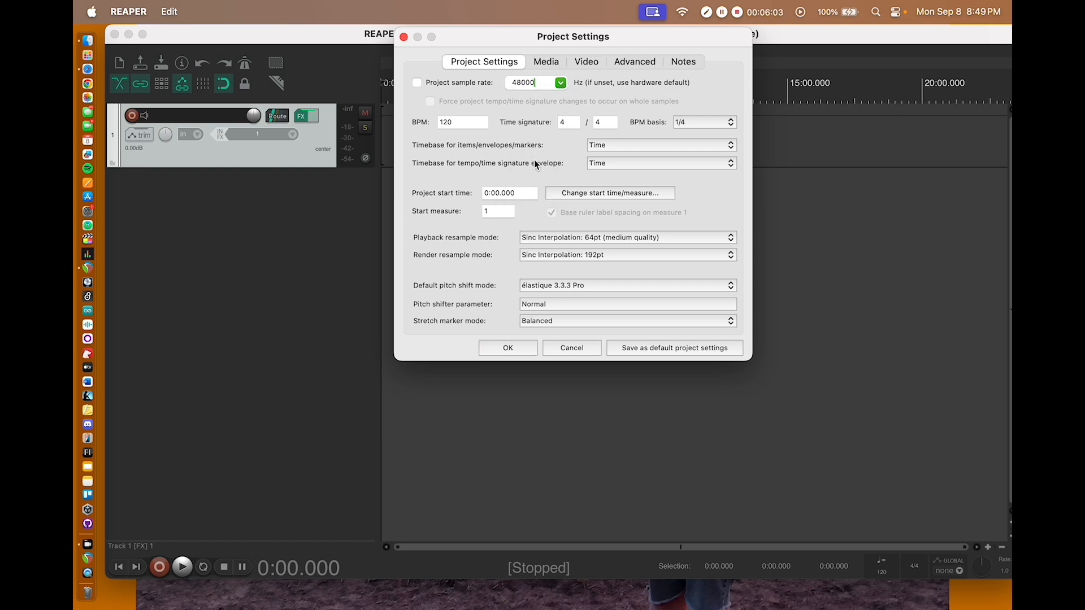
{"action": "left_click", "coordinate": [417, 83]}
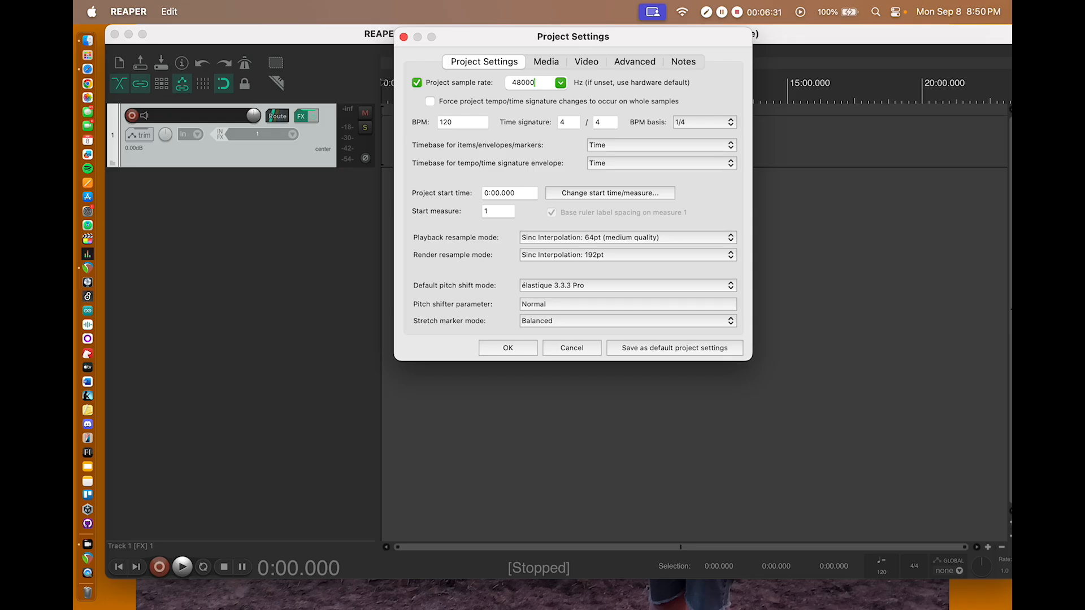
Step: Examine the audio formats offered for new recordings in the project's media settings
{"action": "left_click", "coordinate": [546, 63]}
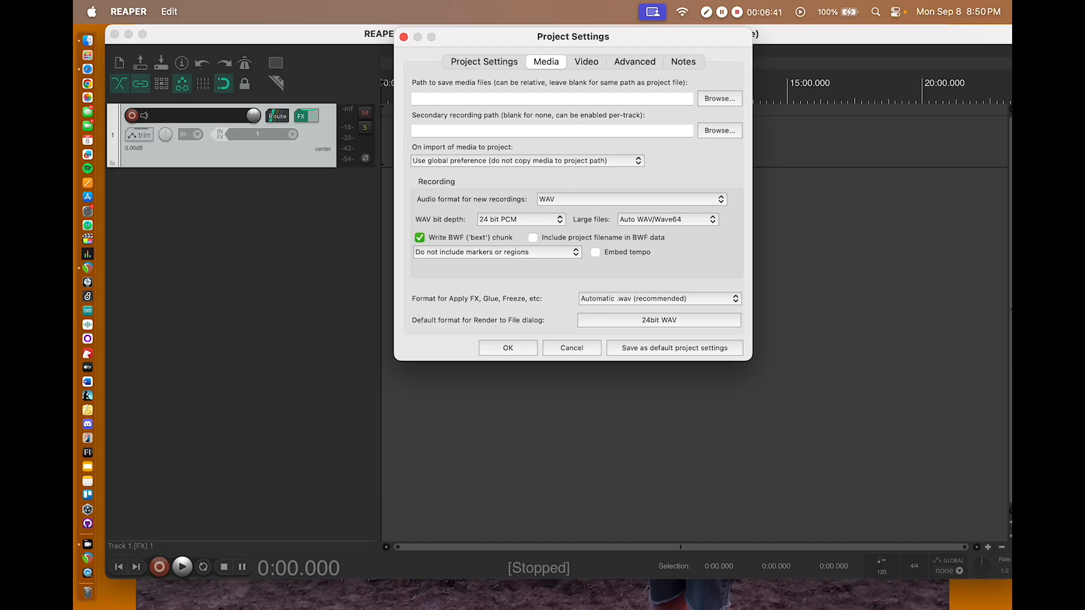
{"action": "left_click", "coordinate": [631, 200]}
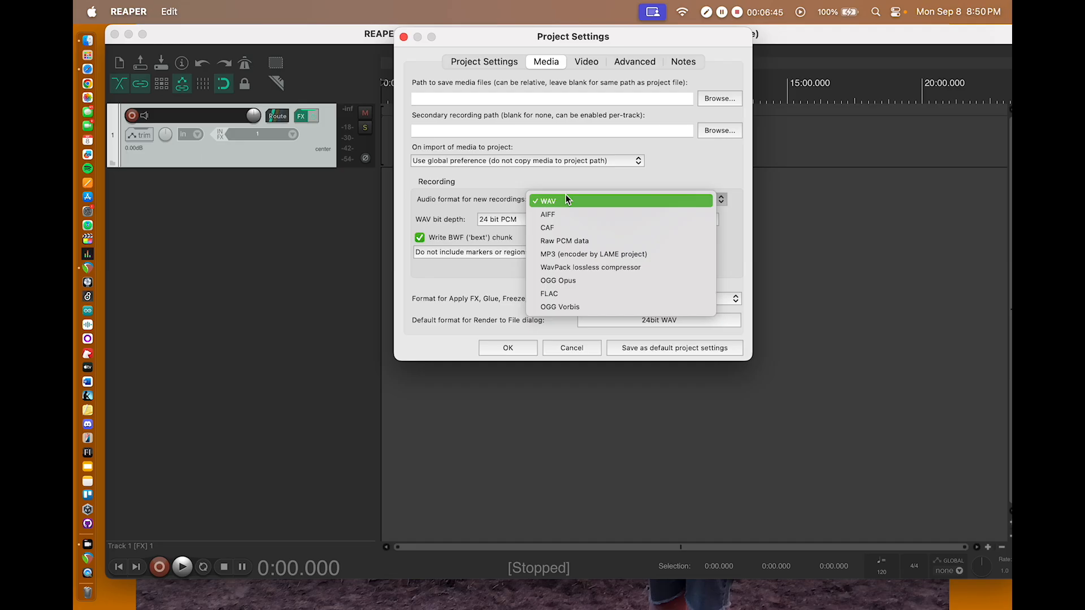
{"action": "key", "text": "Down"}
{"action": "key", "text": "Down"}
{"action": "key", "text": "Down"}
{"action": "key", "text": "Down"}
{"action": "key", "text": "Down"}
{"action": "key", "text": "Down"}
{"action": "key", "text": "Down"}
{"action": "key", "text": "Down"}
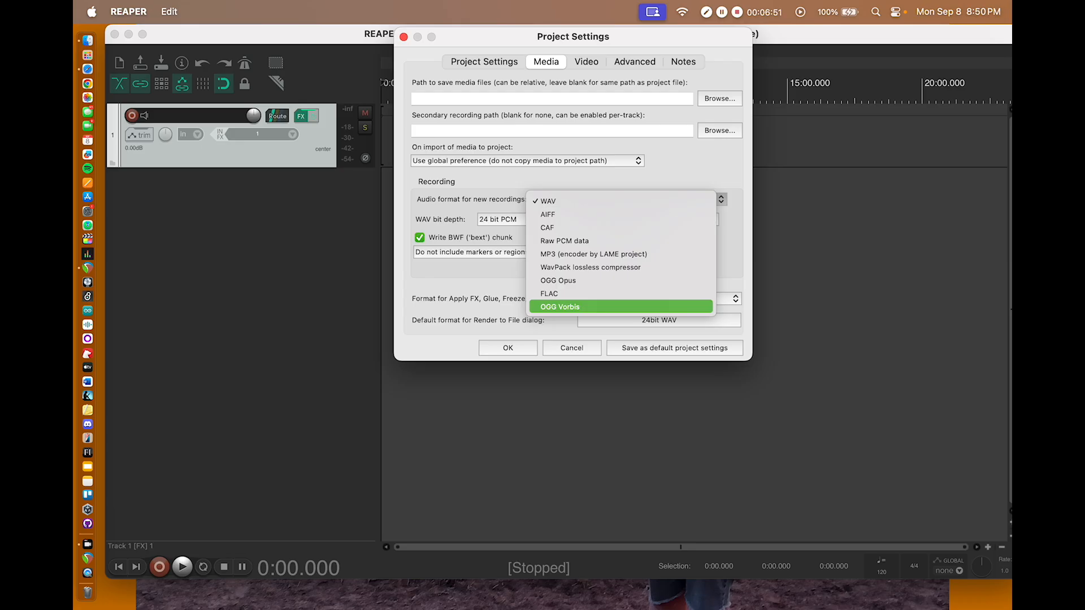
{"action": "left_click", "coordinate": [601, 306]}
{"action": "key", "text": "Up"}
{"action": "key", "text": "Up"}
{"action": "key", "text": "Down"}
{"action": "key", "text": "Down"}
{"action": "key", "text": "Up"}
{"action": "key", "text": "Up"}
{"action": "key", "text": "Up"}
{"action": "key", "text": "Up"}
{"action": "key", "text": "Up"}
{"action": "key", "text": "Up"}
{"action": "key", "text": "Up"}
{"action": "key", "text": "Up"}
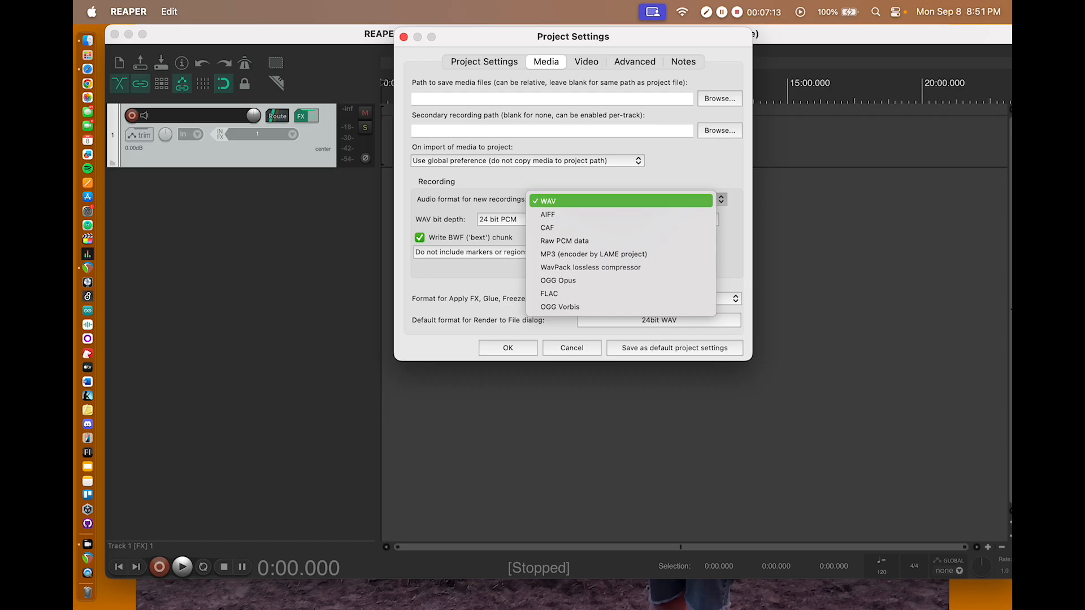
Step: Choose WAV as the audio format for new recordings
{"action": "key", "text": "Down"}
{"action": "key", "text": "Up"}
{"action": "key", "text": "Down"}
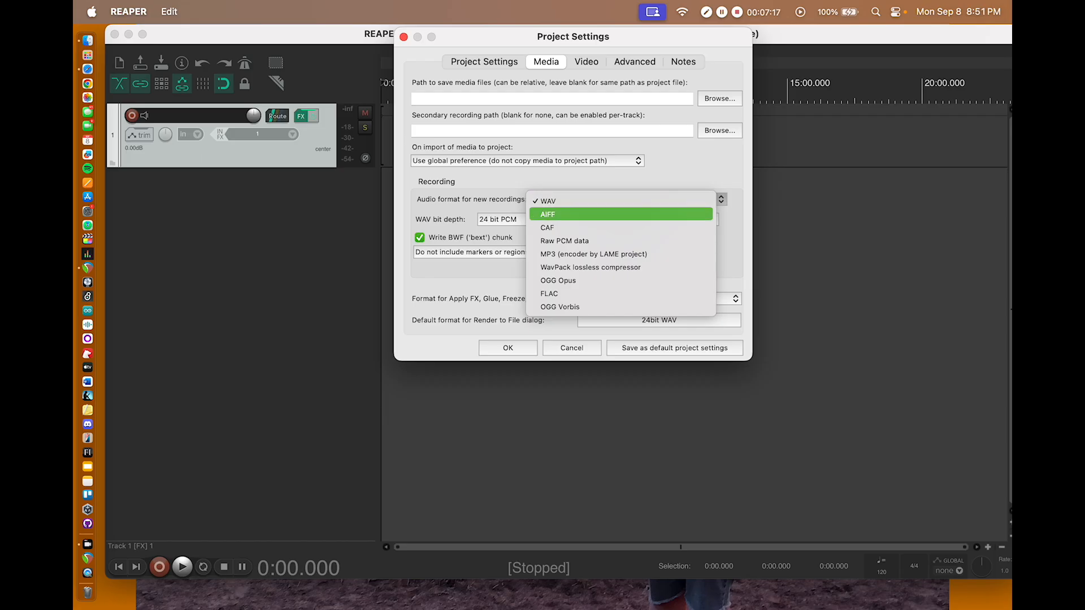
{"action": "key", "text": "Down"}
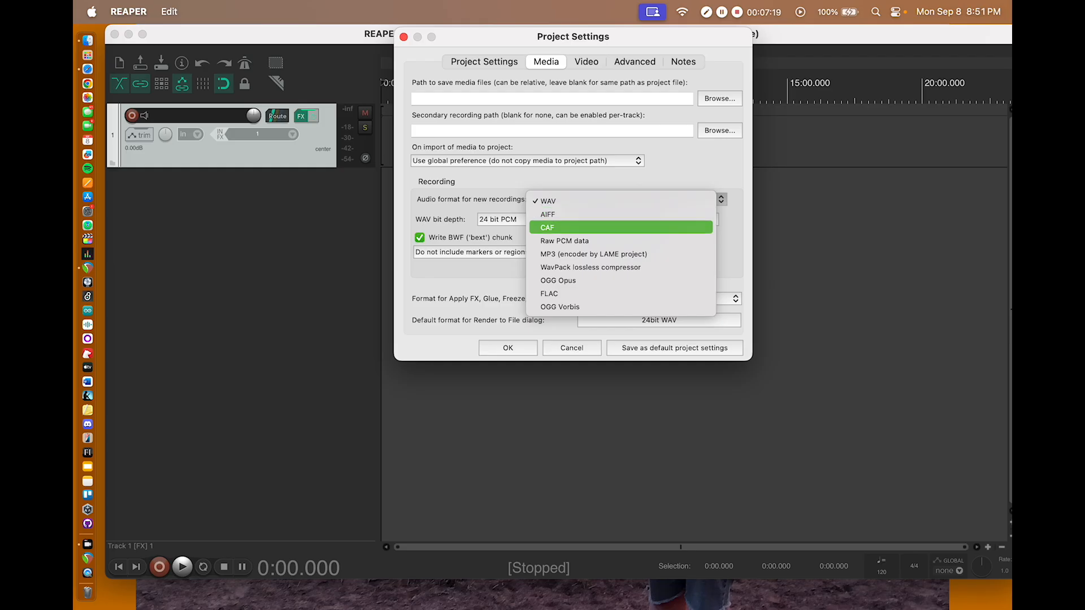
{"action": "key", "text": "Up"}
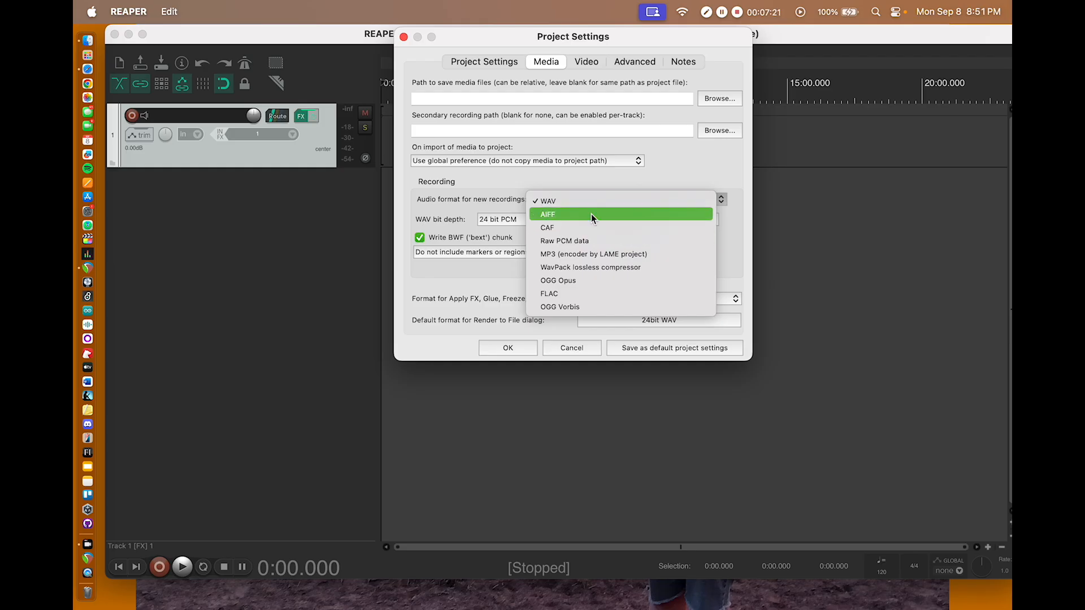
{"action": "key", "text": "Up"}
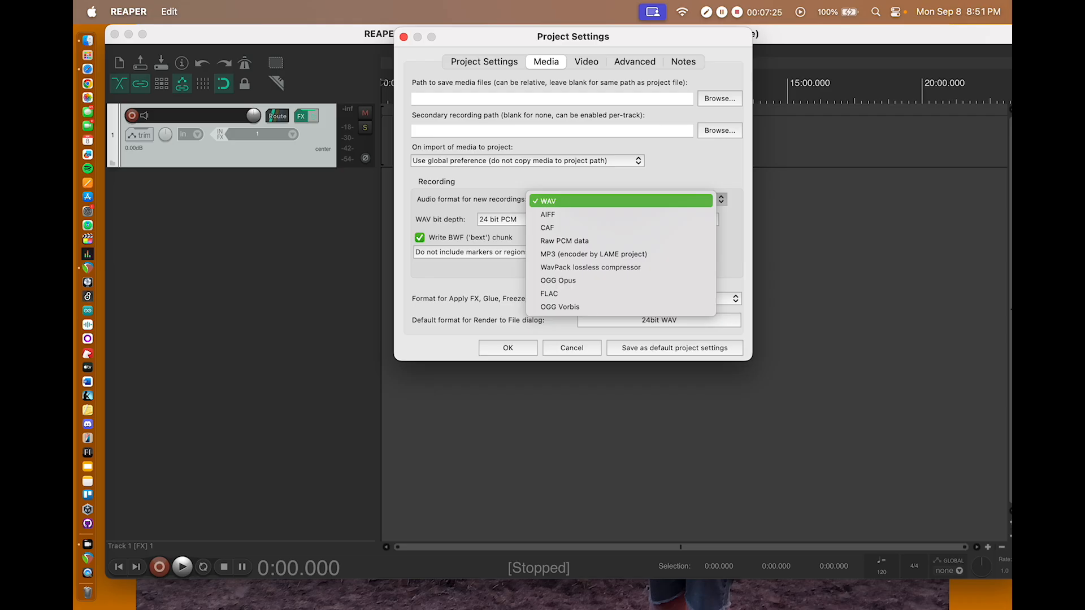
{"action": "left_click", "coordinate": [582, 201]}
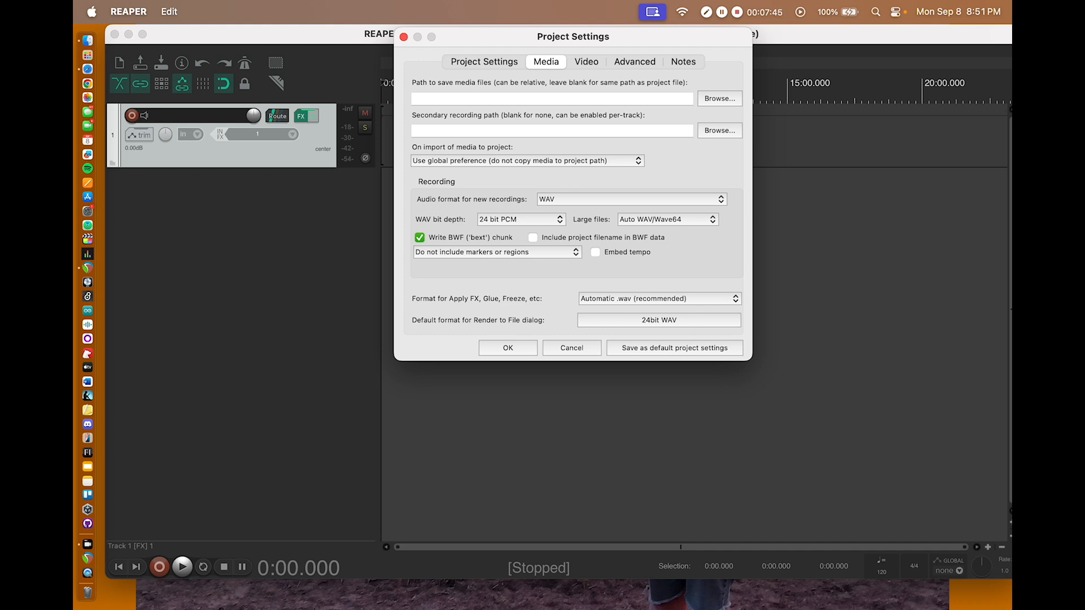
Step: Set the WAV bit depth to 24 bit PCM and save the configuration as the default project settings
{"action": "left_click", "coordinate": [544, 218]}
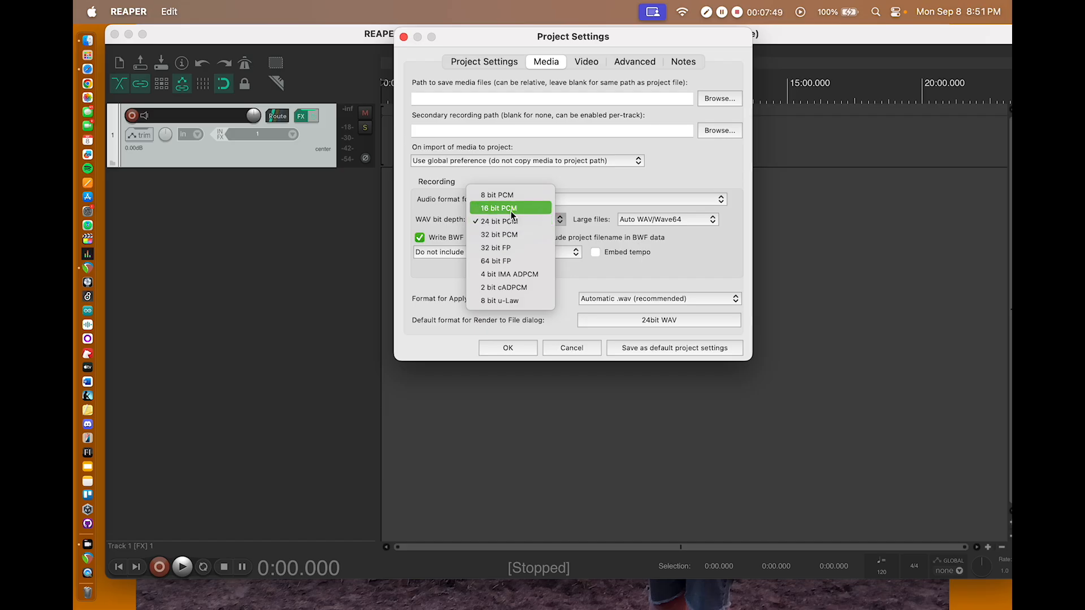
{"action": "key", "text": "Up"}
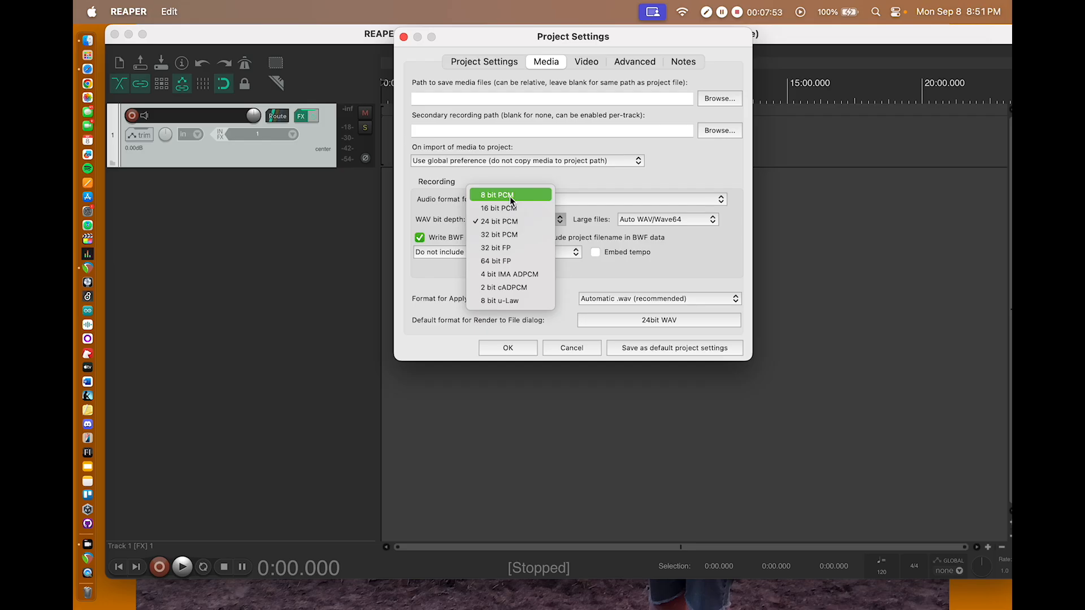
{"action": "key", "text": "Down"}
{"action": "key", "text": "Down"}
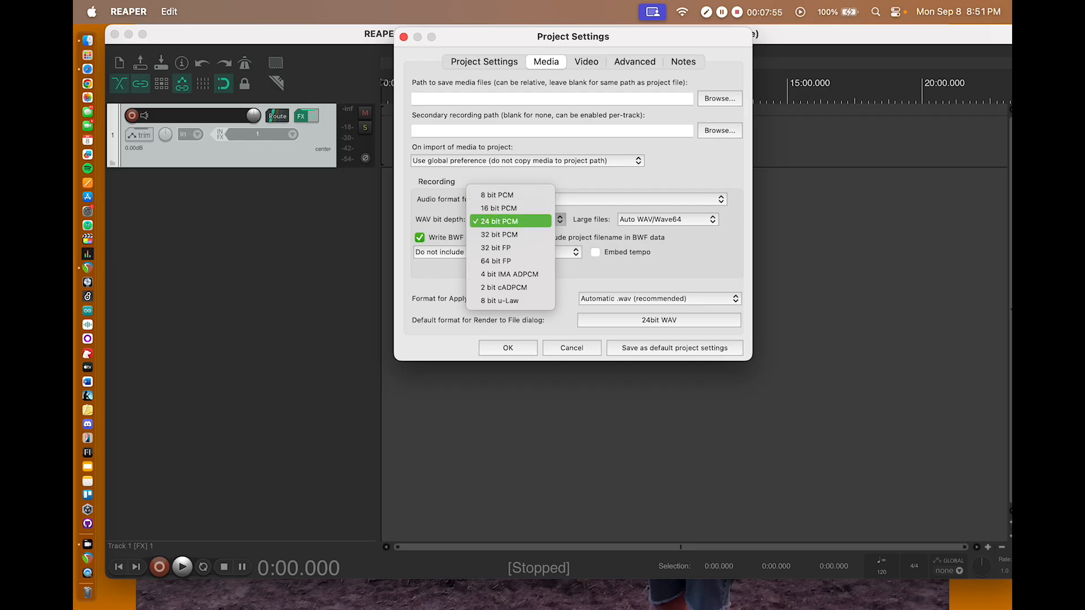
{"action": "left_click", "coordinate": [504, 220]}
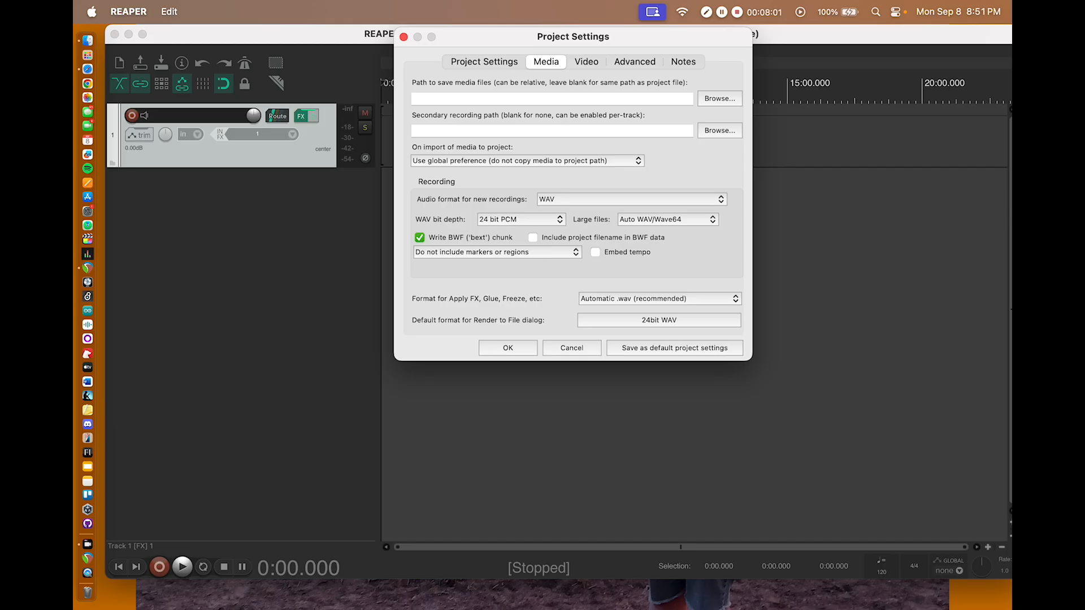
{"action": "left_click", "coordinate": [679, 347]}
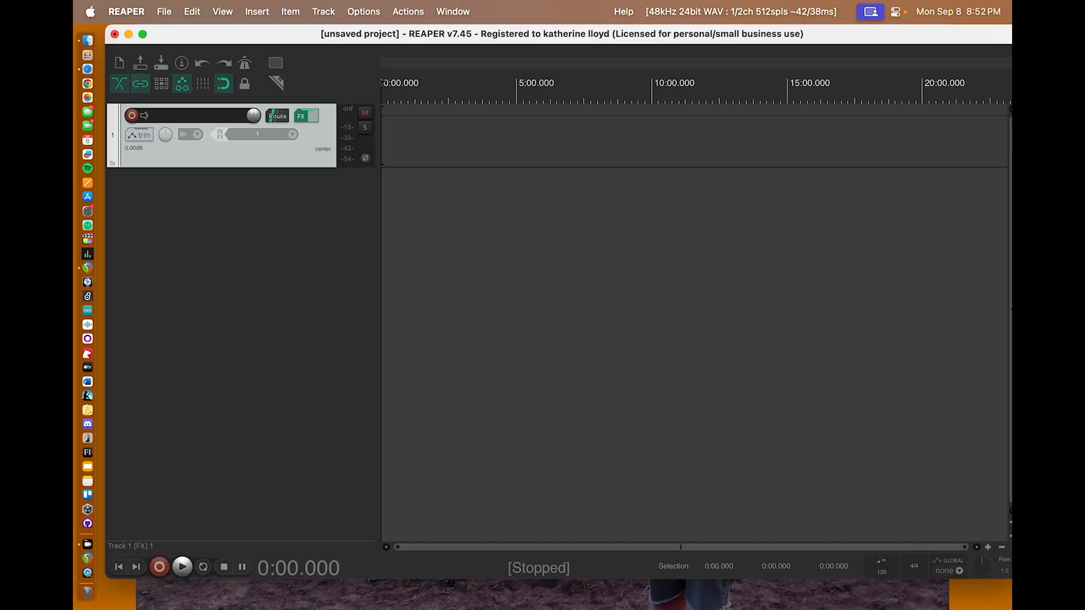
Step: Start saving the project and choose the Fall 2025 folder inside the MART 245 course folder as its location
{"action": "left_click", "coordinate": [164, 12]}
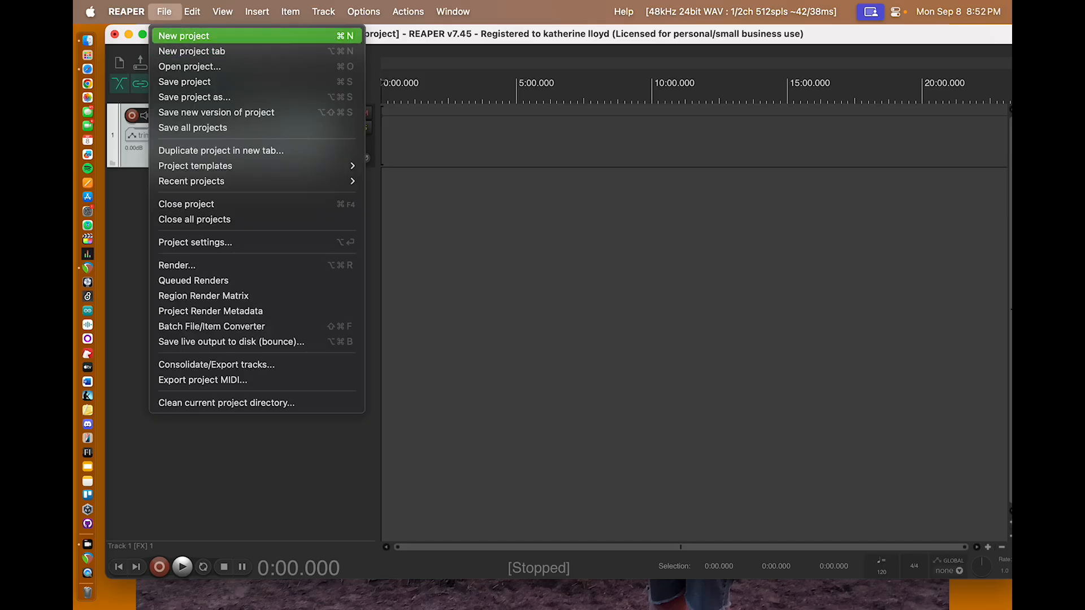
{"action": "key", "text": "Down"}
{"action": "key", "text": "Down"}
{"action": "key", "text": "Up"}
{"action": "key", "text": "Down"}
{"action": "key", "text": "Down"}
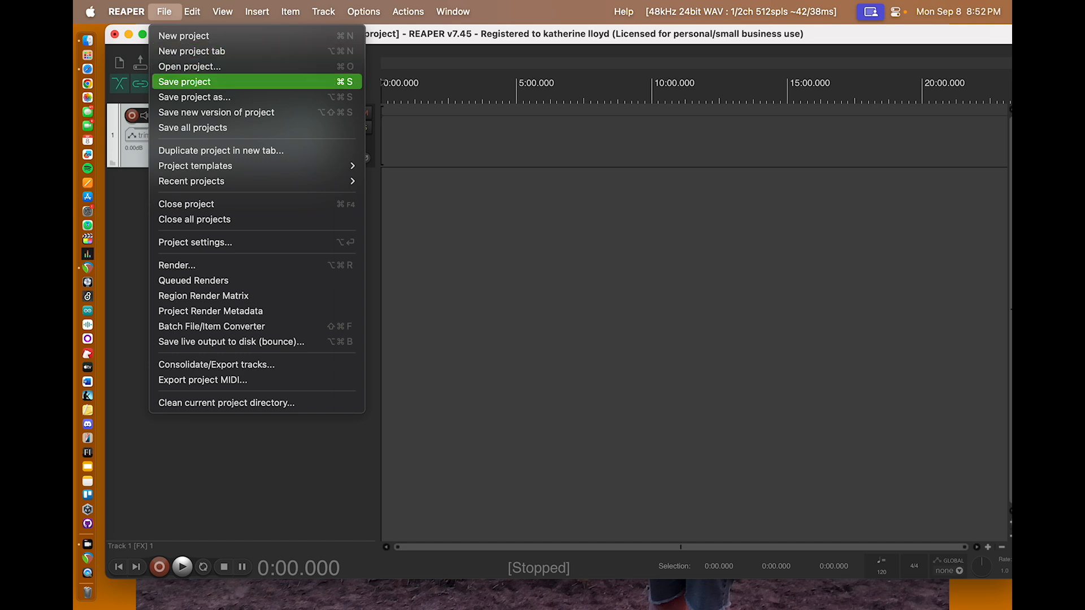
{"action": "left_click", "coordinate": [192, 81]}
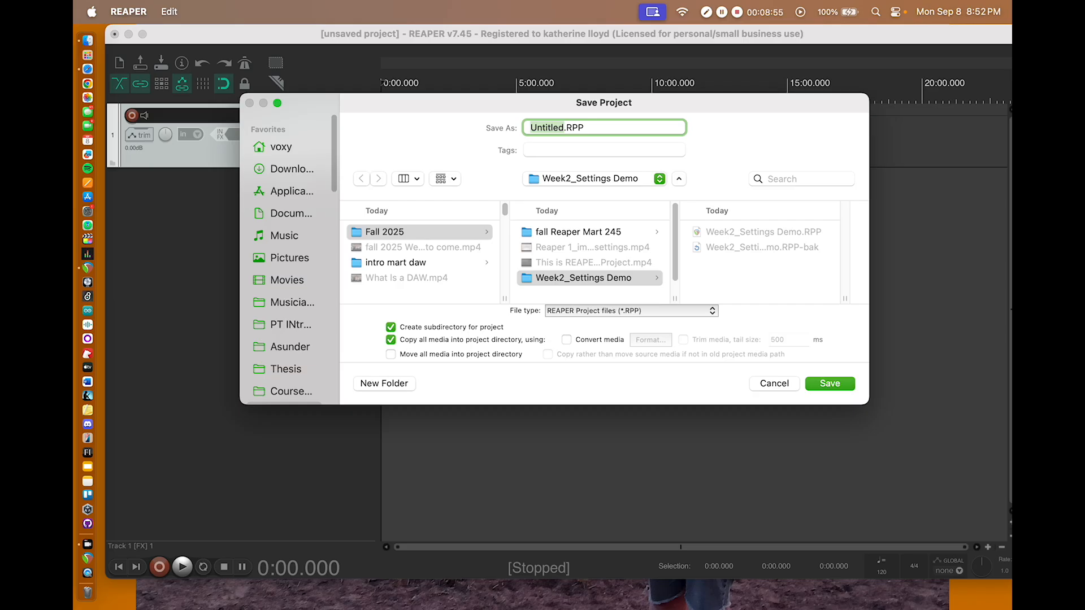
{"action": "left_click", "coordinate": [395, 232]}
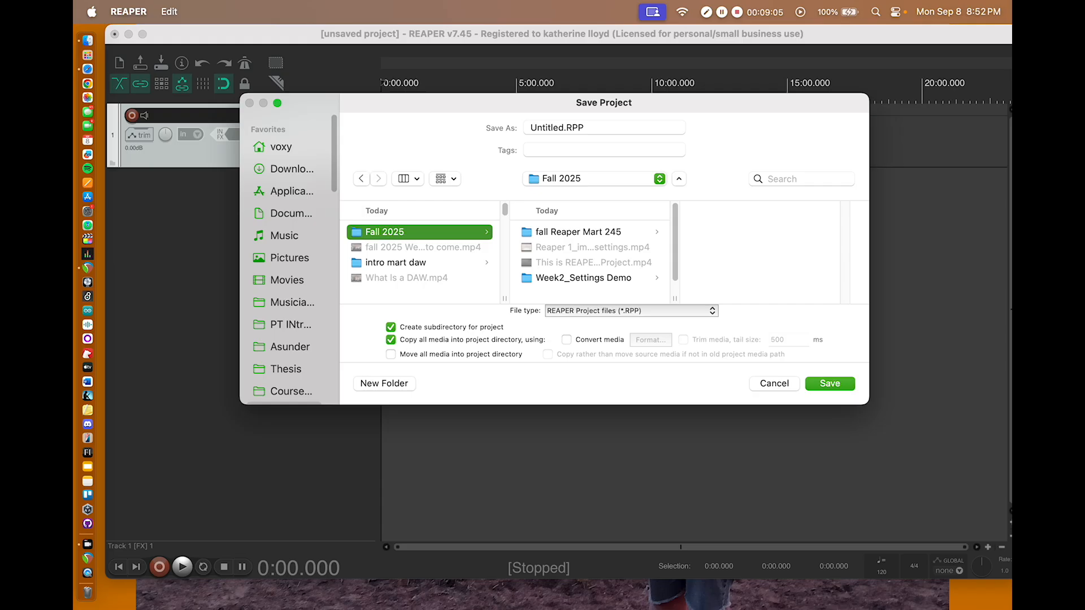
{"action": "scroll", "coordinate": [288, 254], "scroll_direction": "down", "scroll_amount": 5}
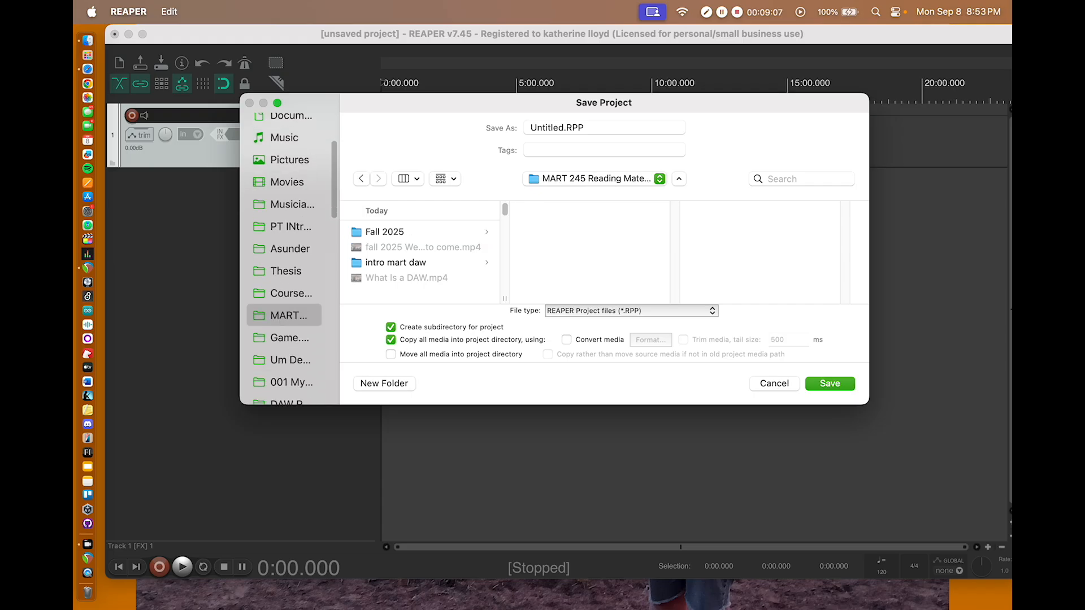
{"action": "left_click", "coordinate": [406, 232]}
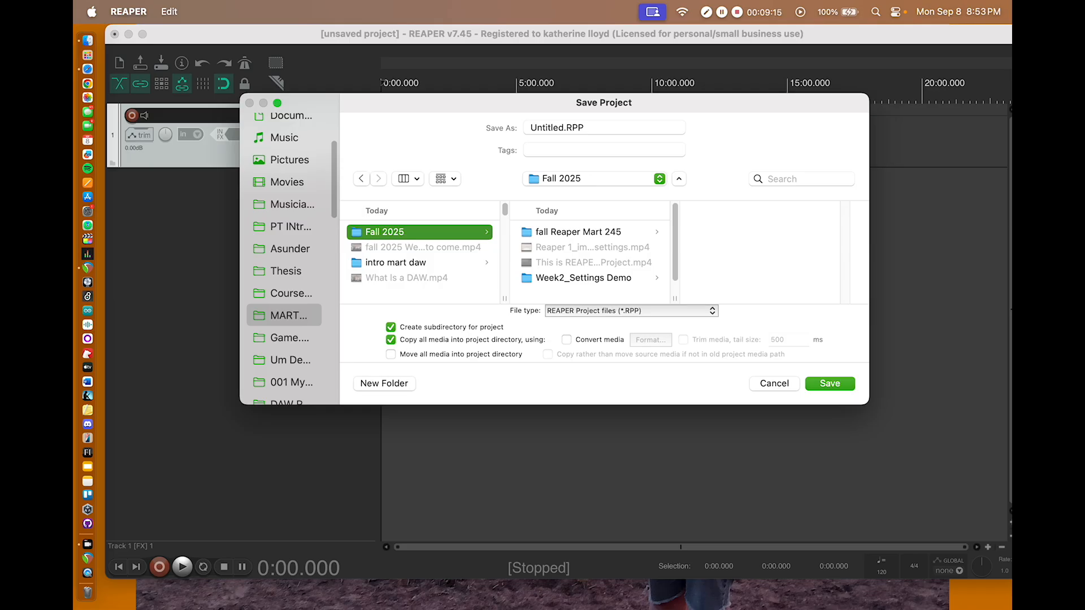
Step: Name the project "week2 demo 2" and save it
{"action": "key", "text": "Tab"}
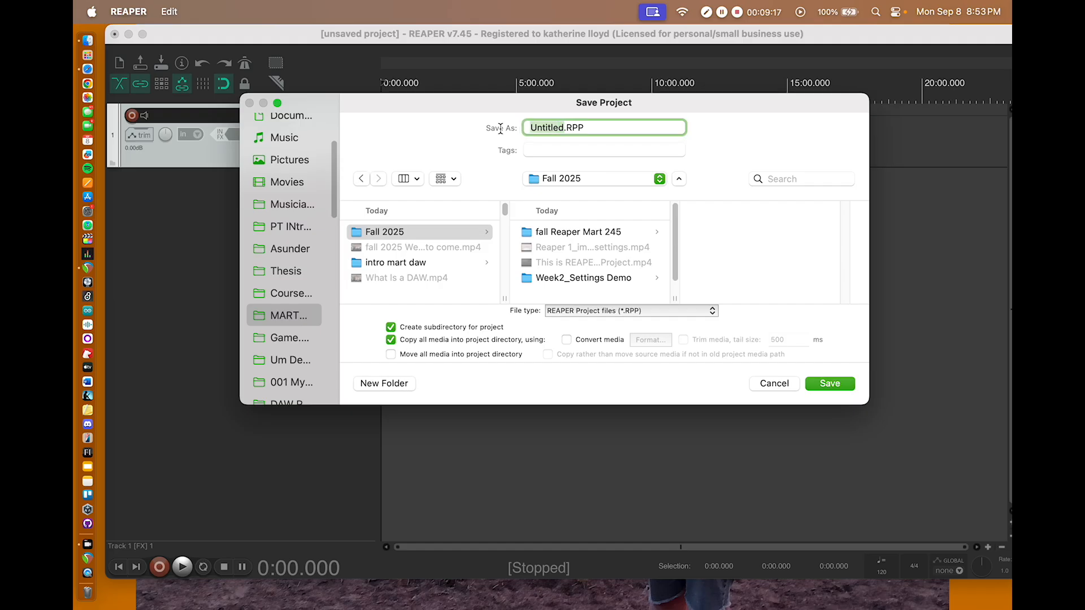
{"action": "type", "text": "week2 "}
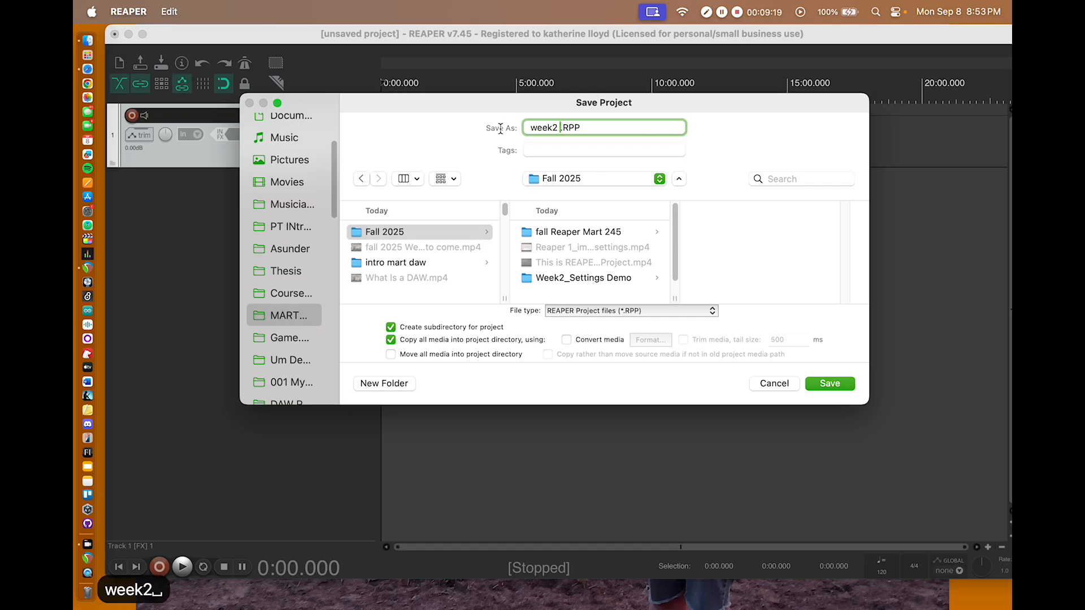
{"action": "type", "text": "demo 2"}
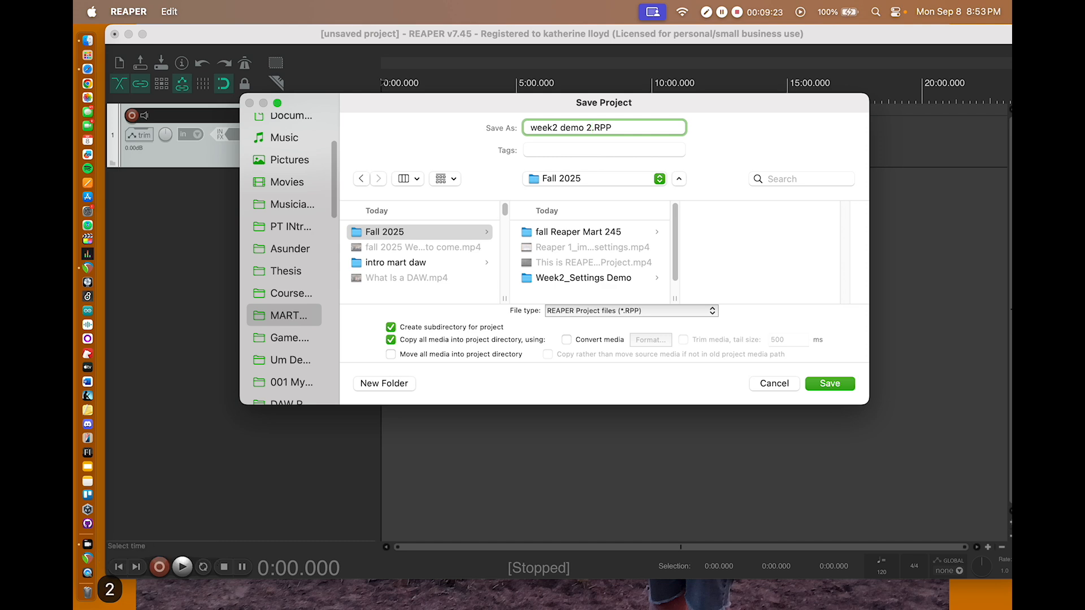
{"action": "left_click", "coordinate": [842, 383]}
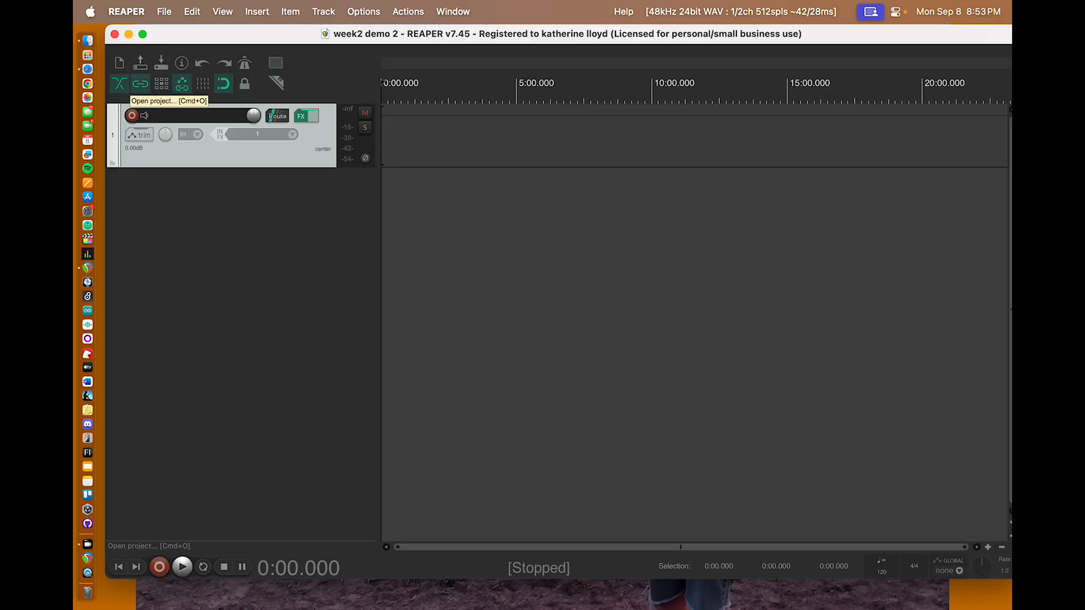
Step: Switch to Safari and go from the Freesound profile page to the freesound.org home page
{"action": "left_click", "coordinate": [103, 73]}
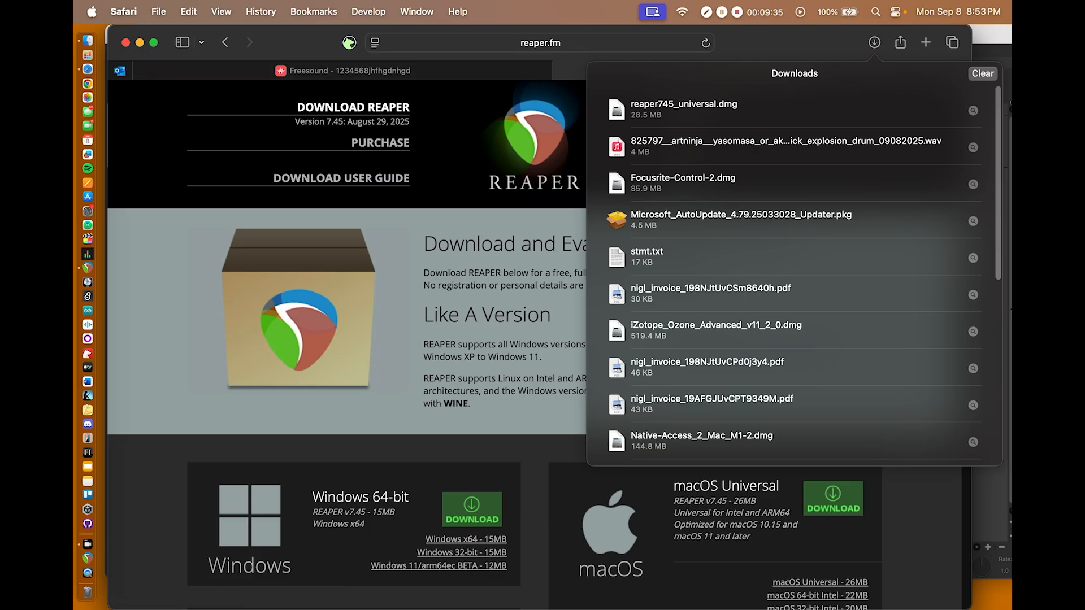
{"action": "left_click", "coordinate": [314, 46]}
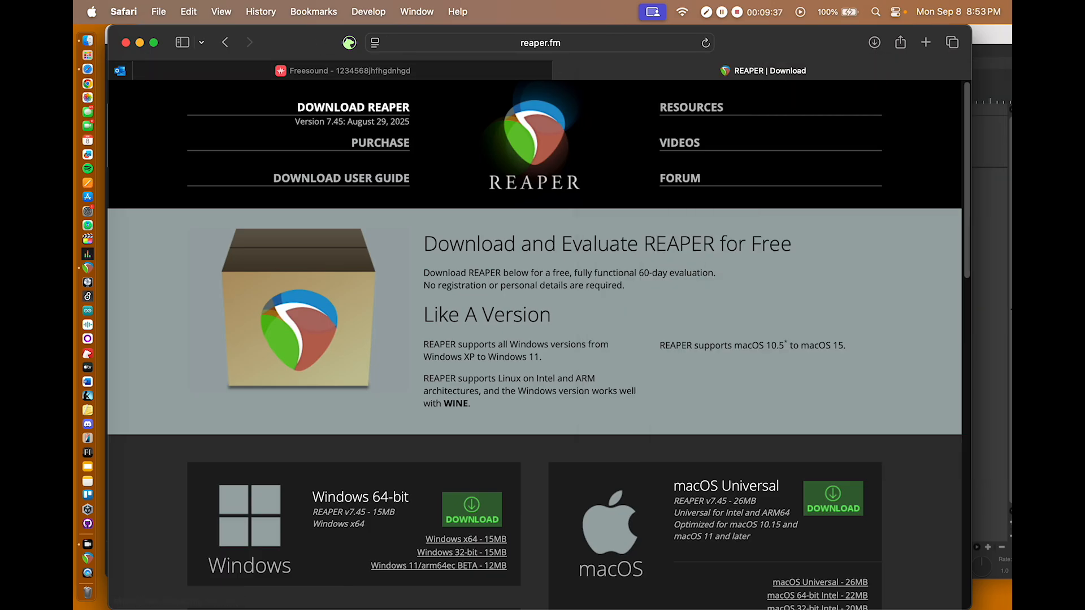
{"action": "left_click", "coordinate": [439, 77]}
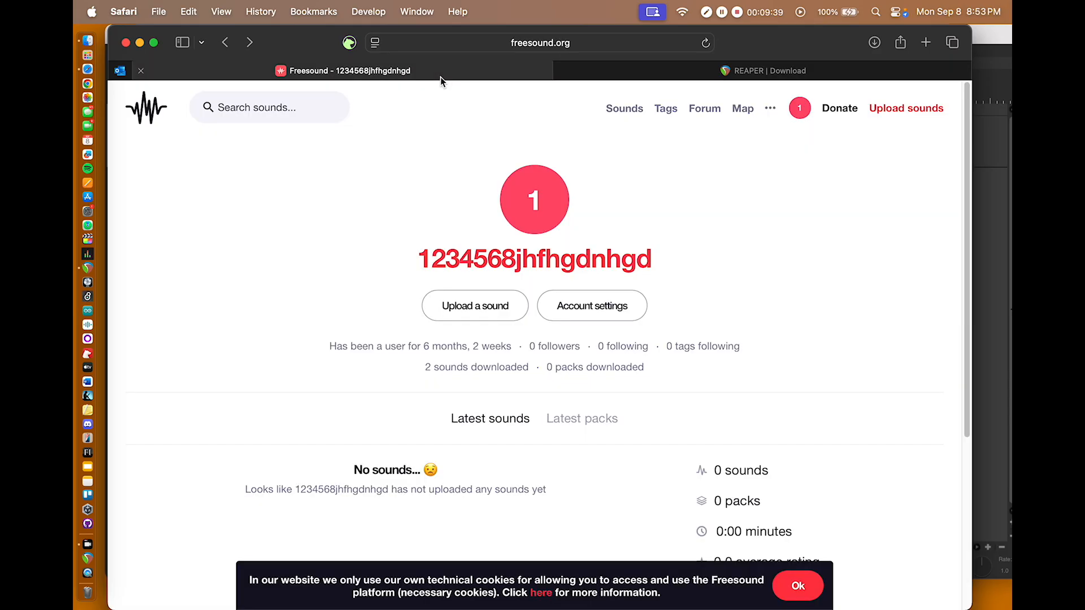
{"action": "left_click", "coordinate": [597, 43]}
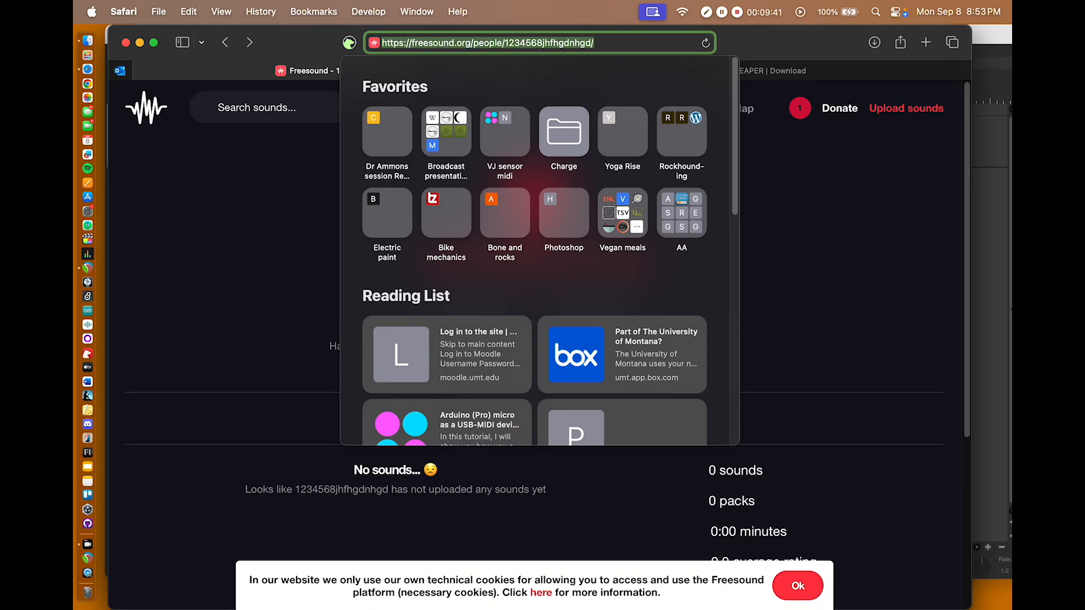
{"action": "key", "text": "Right"}
{"action": "key", "text": "shift+Left"}
{"action": "key", "text": "shift+Left"}
{"action": "key", "text": "shift+Left"}
{"action": "key", "text": "shift+Left"}
{"action": "key", "text": "shift+Left"}
{"action": "key", "text": "shift+Left"}
{"action": "key", "text": "shift+Left"}
{"action": "key", "text": "shift+Left"}
{"action": "key", "text": "shift+Left"}
{"action": "key", "text": "shift+Left"}
{"action": "key", "text": "shift+Left"}
{"action": "key", "text": "shift+Left"}
{"action": "key", "text": "shift+Left"}
{"action": "key", "text": "shift+Left"}
{"action": "key", "text": "shift+Left"}
{"action": "key", "text": "shift+Left"}
{"action": "key", "text": "shift+Left"}
{"action": "key", "text": "shift+Left"}
{"action": "key", "text": "shift+Left"}
{"action": "key", "text": "shift+Left"}
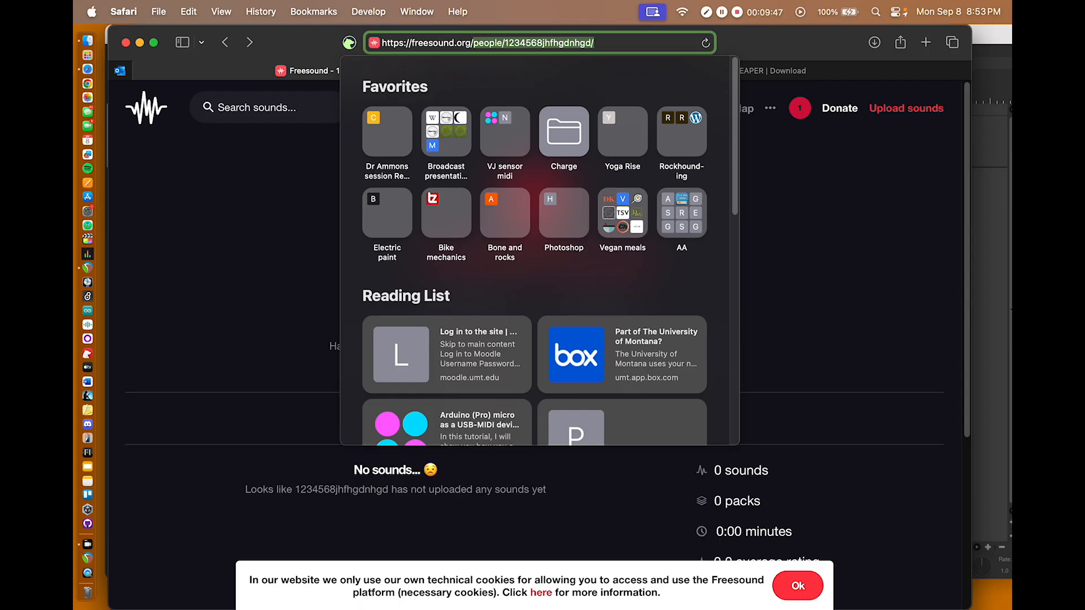
{"action": "key", "text": "BackSpace"}
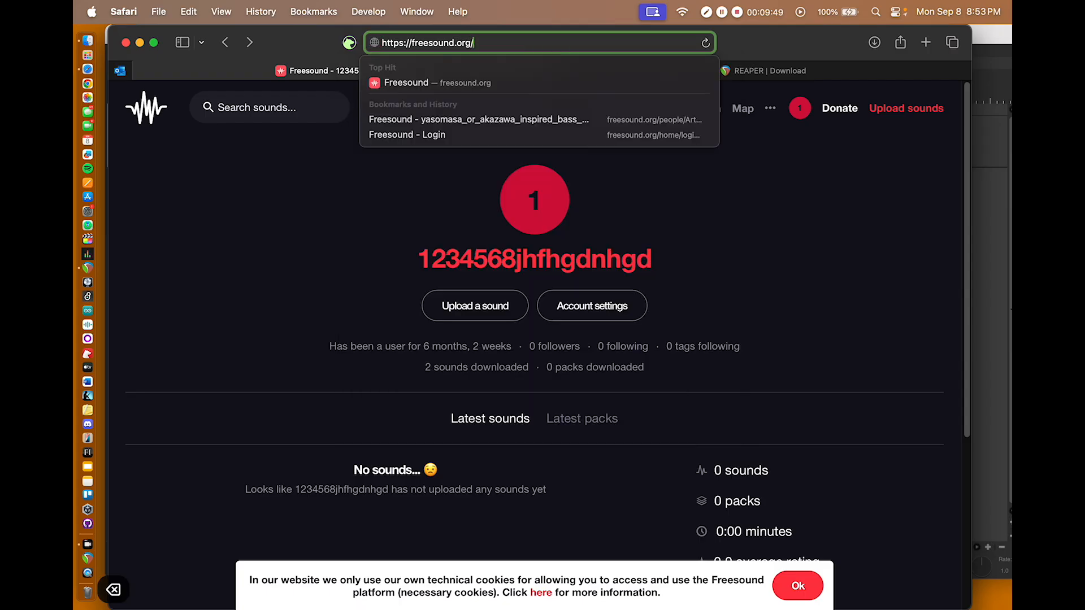
{"action": "key", "text": "BackSpace"}
{"action": "key", "text": "Return"}
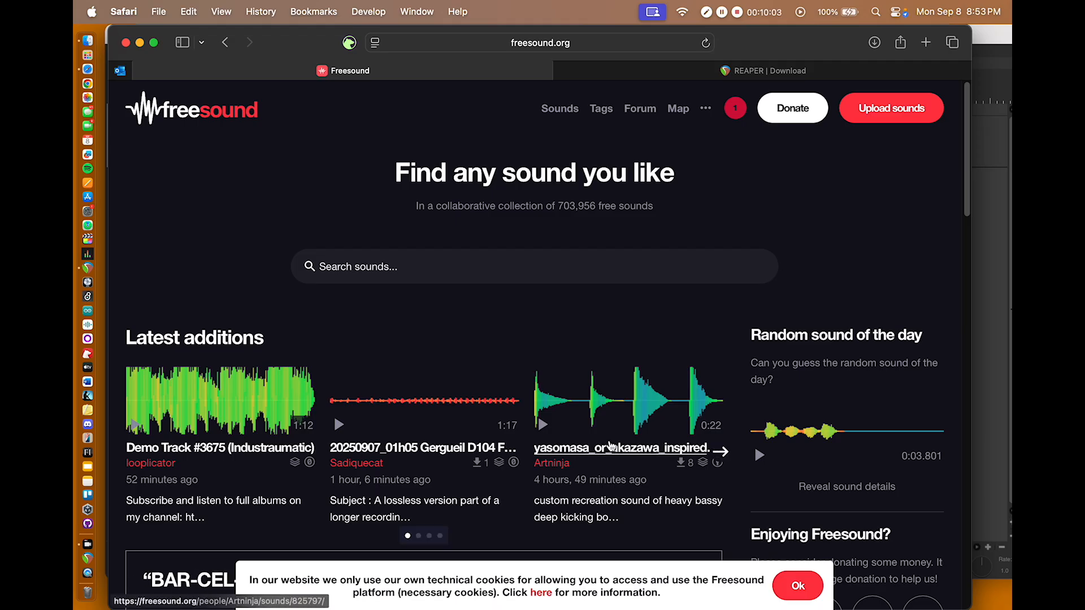
Step: Preview Main menu music and Big Island Coqui Frogs and Rain among the top rated new sounds
{"action": "scroll", "coordinate": [483, 390], "scroll_direction": "down", "scroll_amount": 3}
{"action": "scroll", "coordinate": [483, 389], "scroll_direction": "down", "scroll_amount": 3}
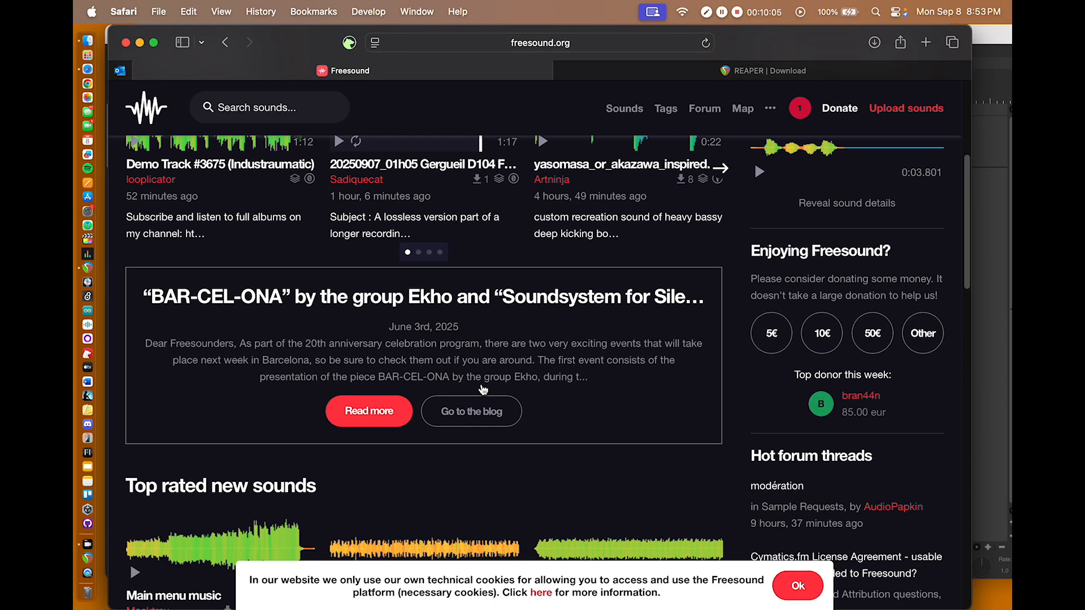
{"action": "scroll", "coordinate": [483, 390], "scroll_direction": "down", "scroll_amount": 4}
{"action": "scroll", "coordinate": [483, 390], "scroll_direction": "down", "scroll_amount": 2}
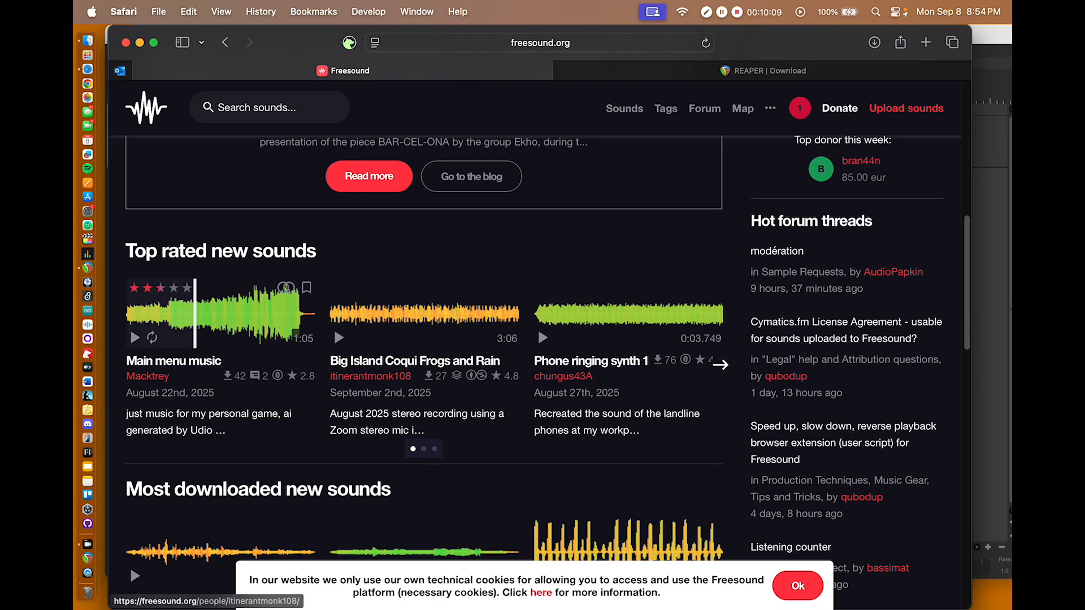
{"action": "left_click", "coordinate": [135, 338]}
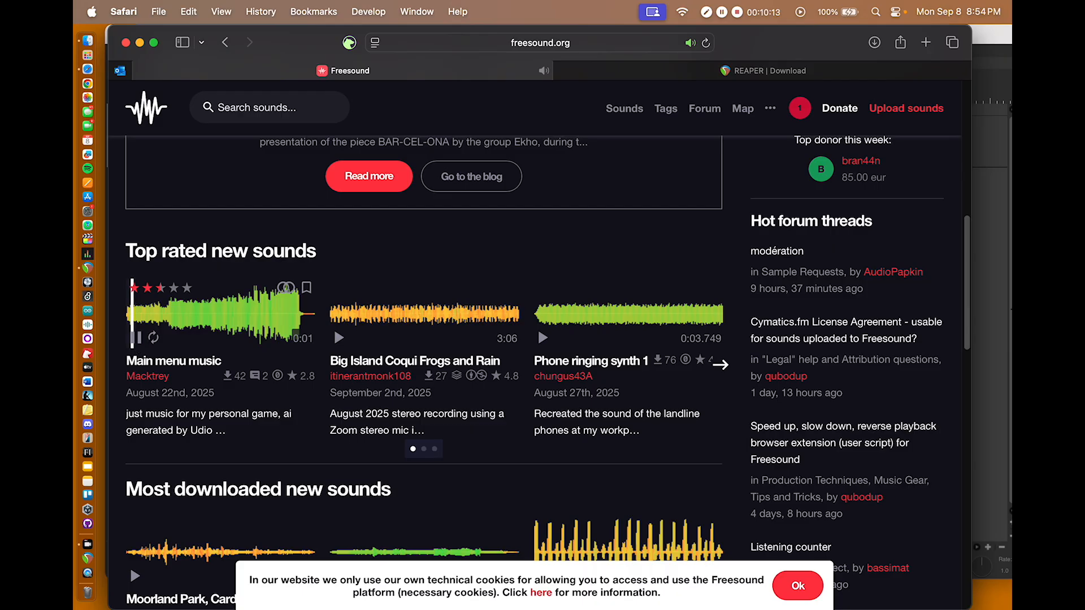
{"action": "left_click", "coordinate": [135, 339]}
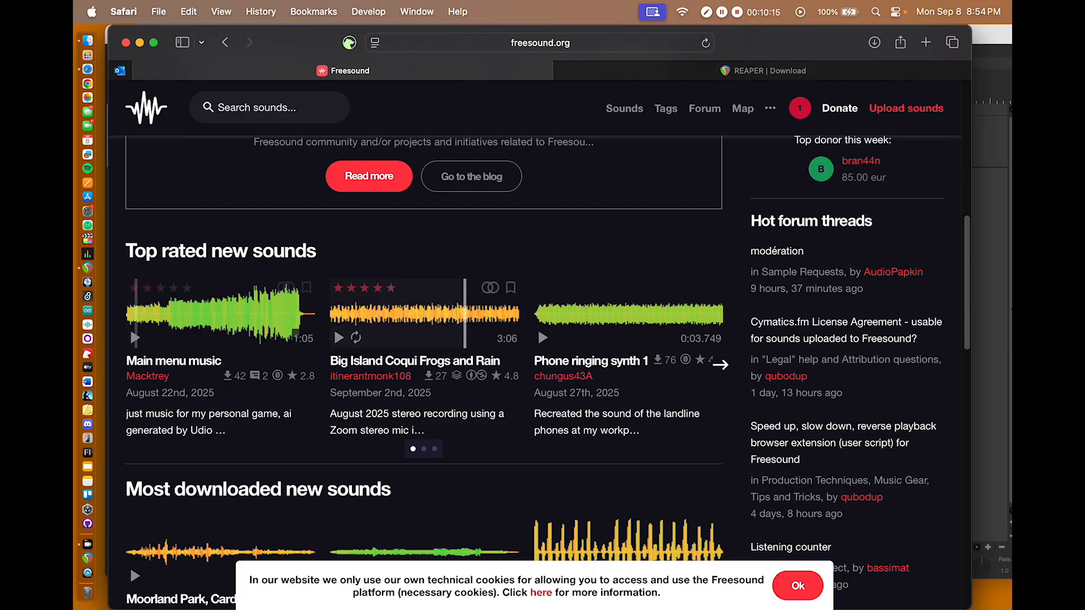
{"action": "left_click", "coordinate": [339, 338]}
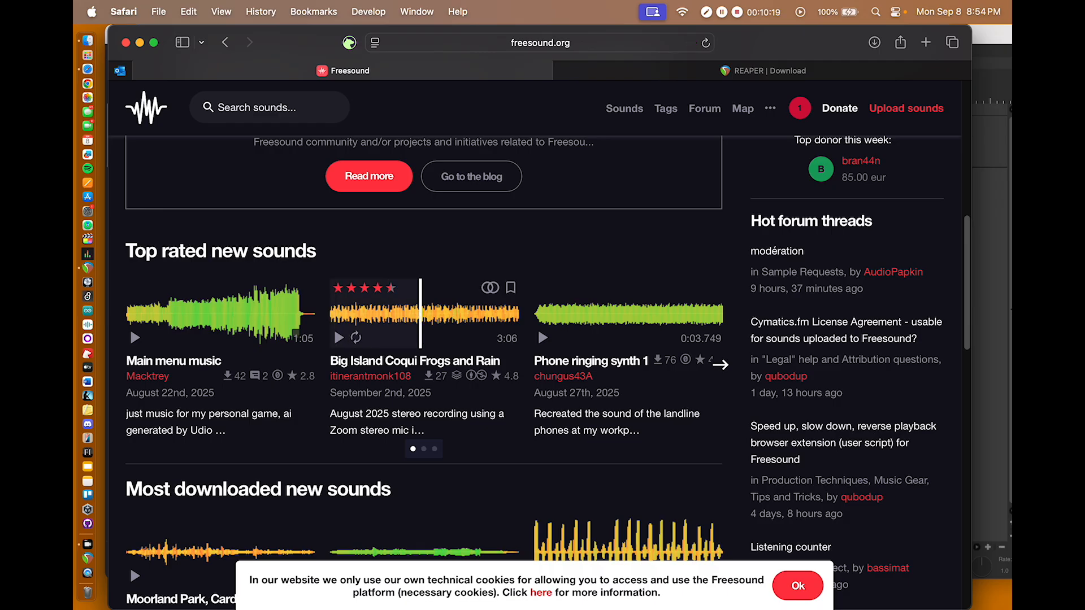
Step: Preview the tape drone + guitar sounds medley among the most downloaded new sounds
{"action": "scroll", "coordinate": [520, 407], "scroll_direction": "down", "scroll_amount": 6}
{"action": "scroll", "coordinate": [520, 406], "scroll_direction": "down", "scroll_amount": 1}
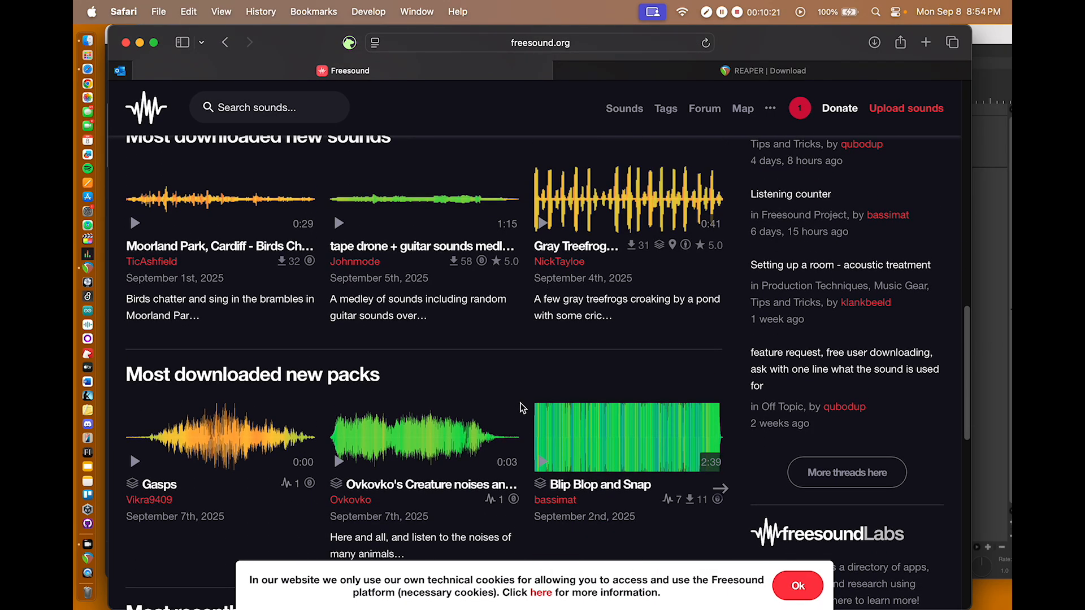
{"action": "left_click", "coordinate": [339, 224]}
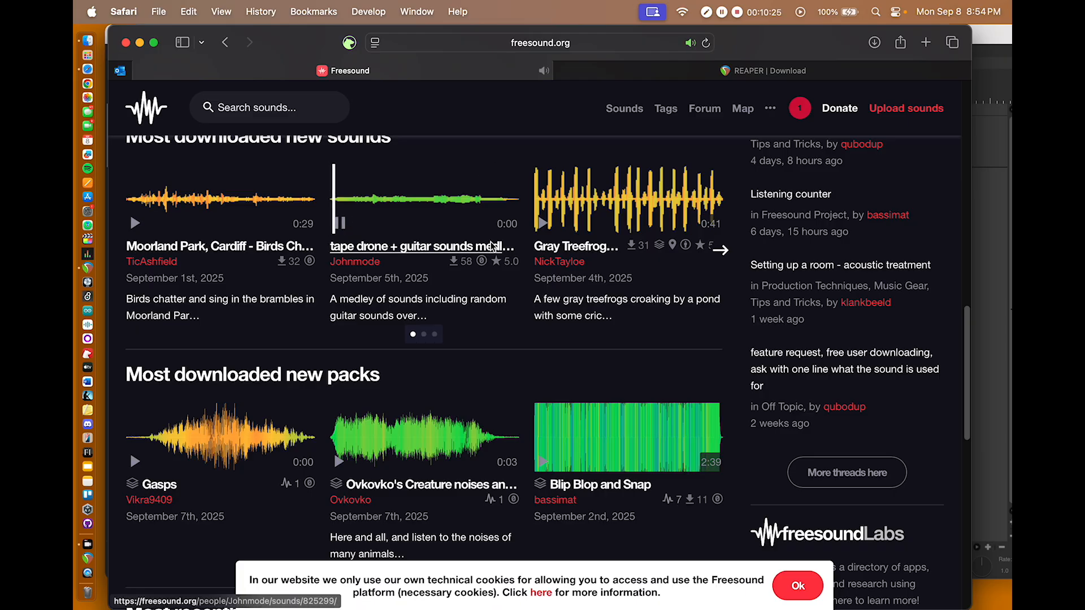
{"action": "left_click", "coordinate": [339, 223]}
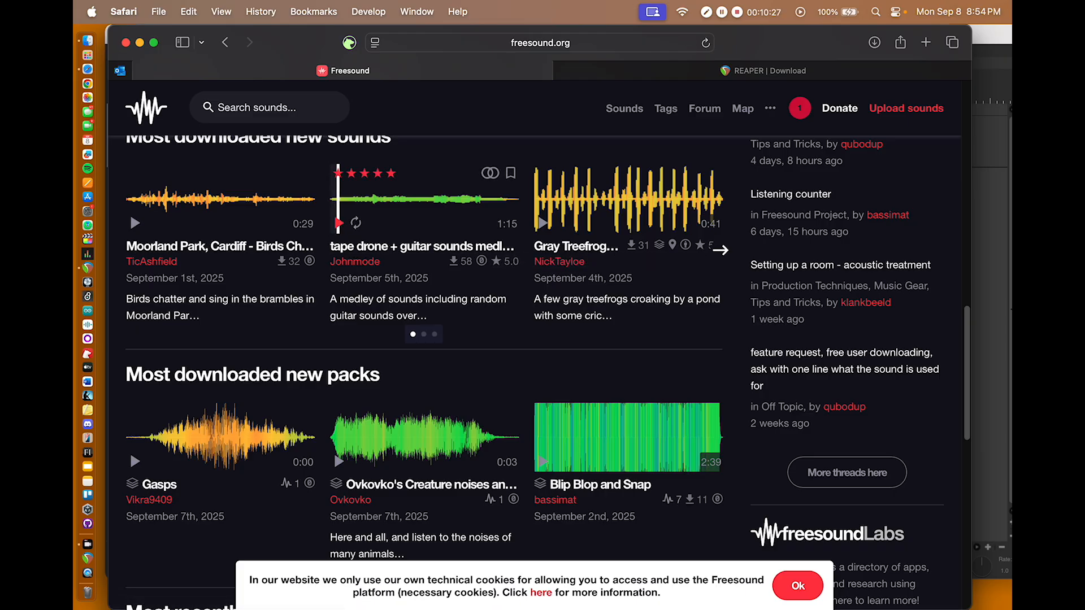
Step: Download the tape drone + guitar sounds medley from its sound page and check the downloaded file in the browser's download list
{"action": "left_click", "coordinate": [460, 261]}
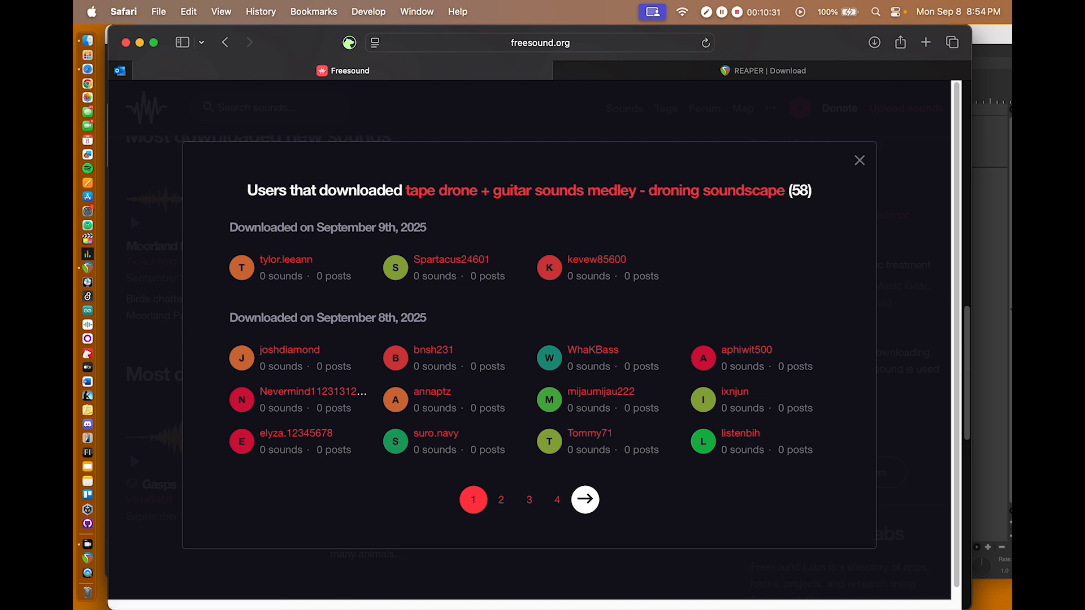
{"action": "left_click", "coordinate": [439, 192]}
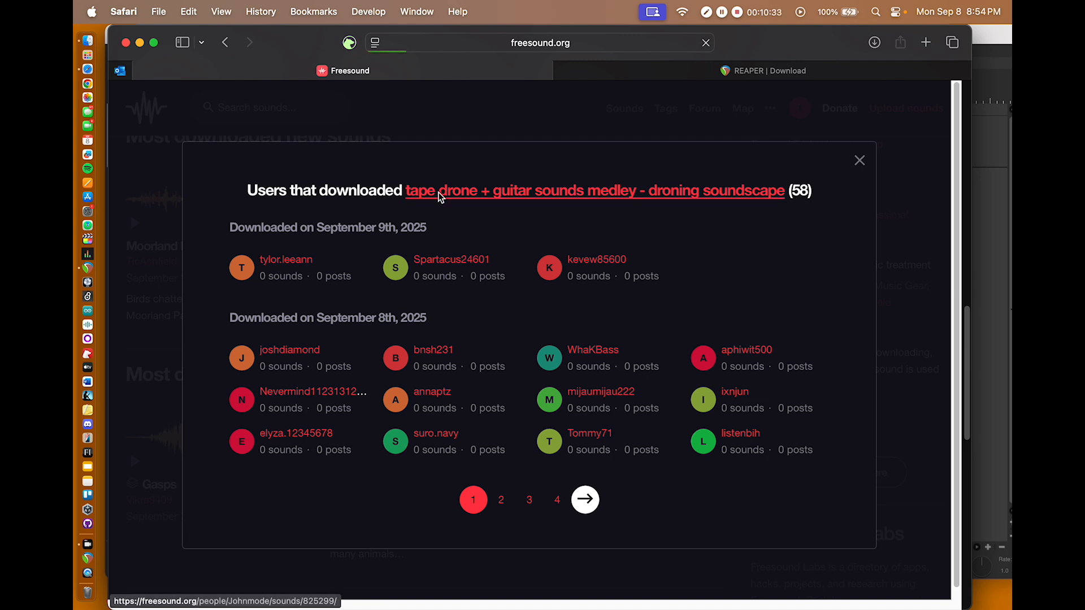
{"action": "left_click", "coordinate": [848, 421]}
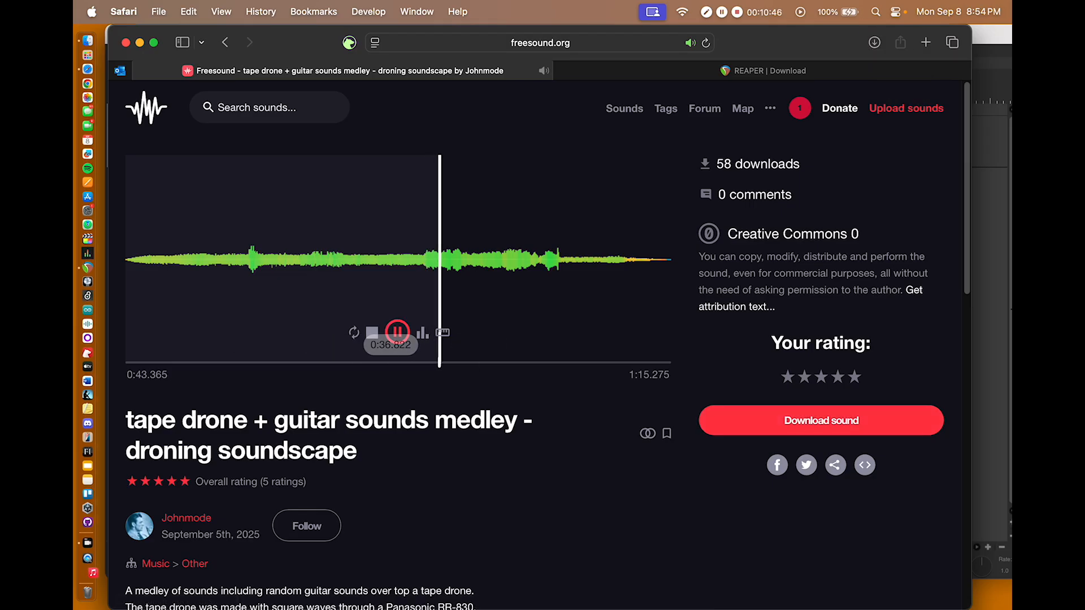
{"action": "left_click", "coordinate": [397, 332]}
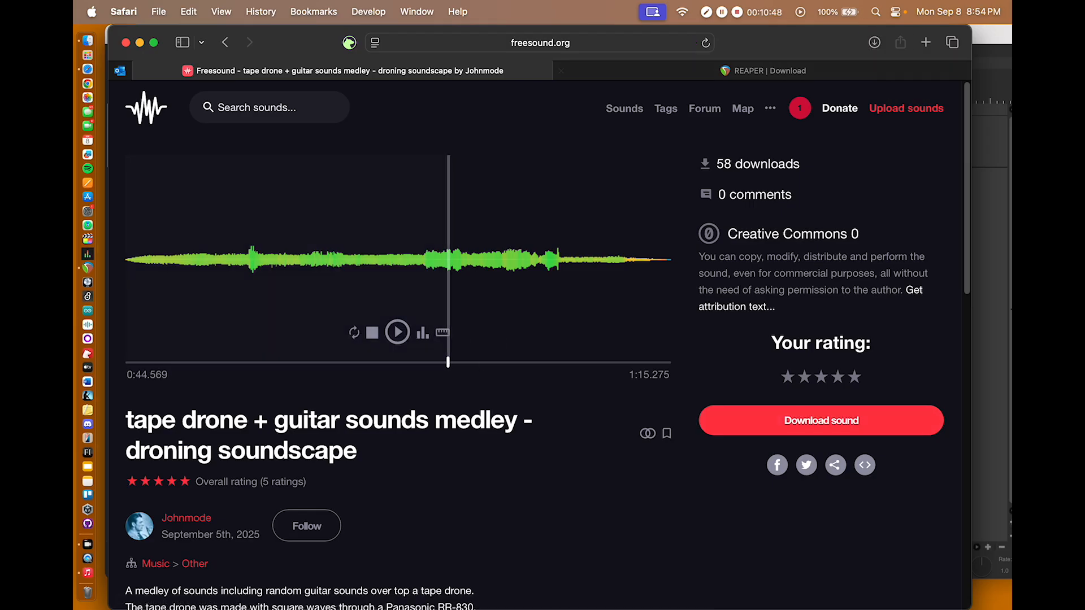
{"action": "left_click", "coordinate": [874, 43]}
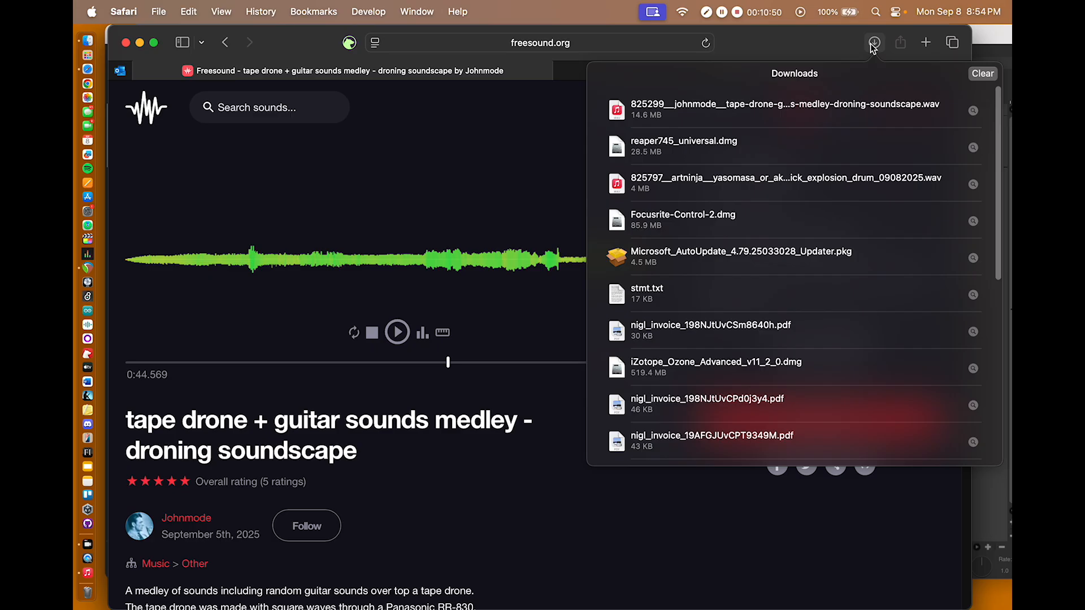
{"action": "left_click", "coordinate": [874, 44]}
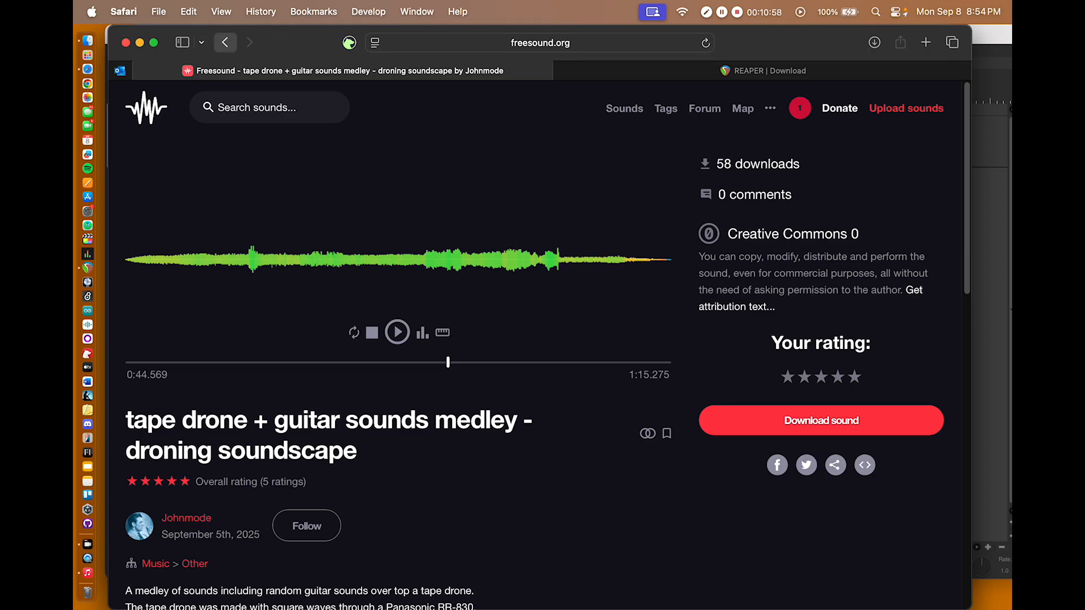
Step: Return to the Freesound home page and preview Creepy and dark ambience among the most recently downloaded sounds
{"action": "left_click", "coordinate": [225, 43]}
{"action": "left_click", "coordinate": [129, 451]}
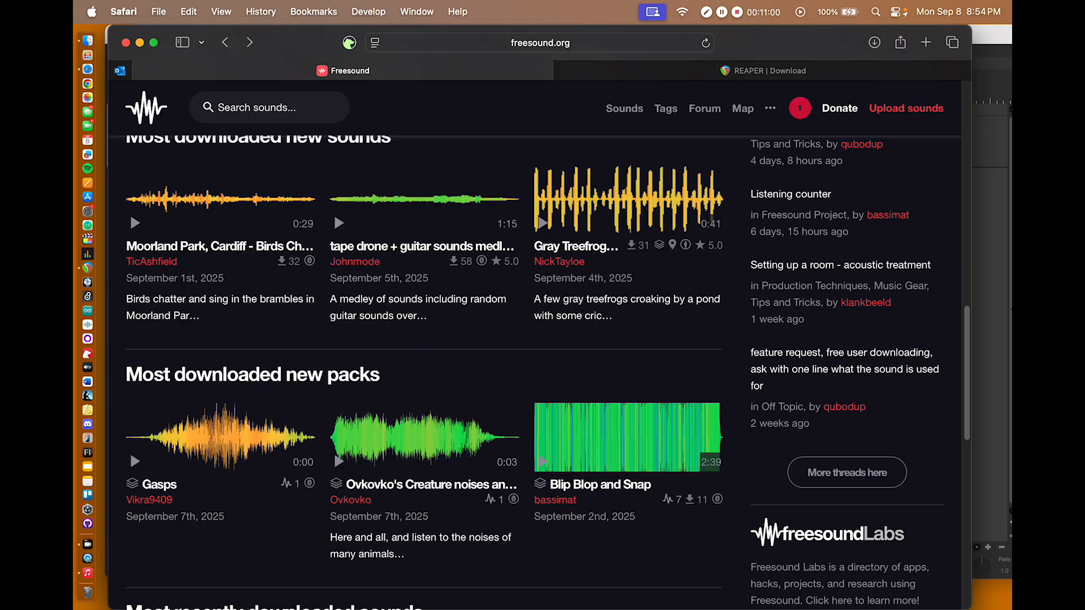
{"action": "scroll", "coordinate": [130, 450], "scroll_direction": "down", "scroll_amount": 3}
{"action": "scroll", "coordinate": [130, 451], "scroll_direction": "down", "scroll_amount": 5}
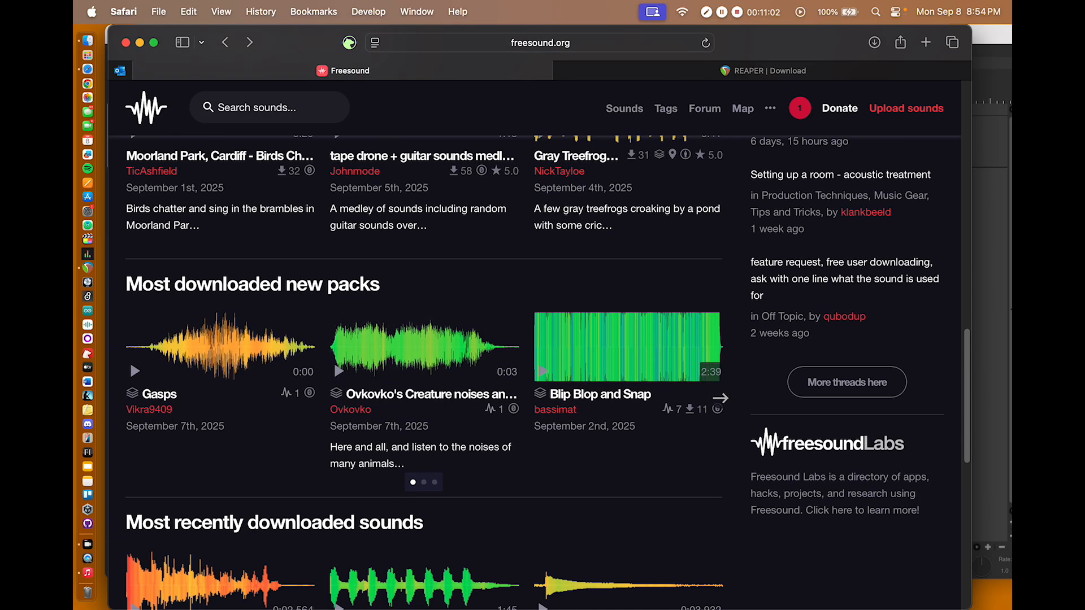
{"action": "scroll", "coordinate": [130, 451], "scroll_direction": "down", "scroll_amount": 4}
{"action": "left_click", "coordinate": [339, 451]}
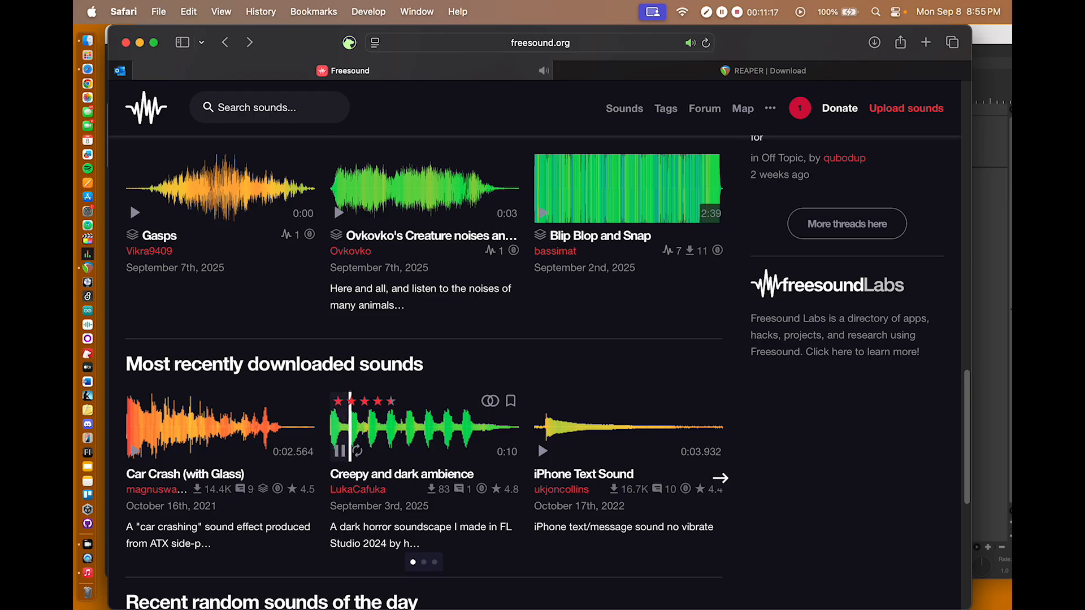
{"action": "left_click", "coordinate": [340, 451]}
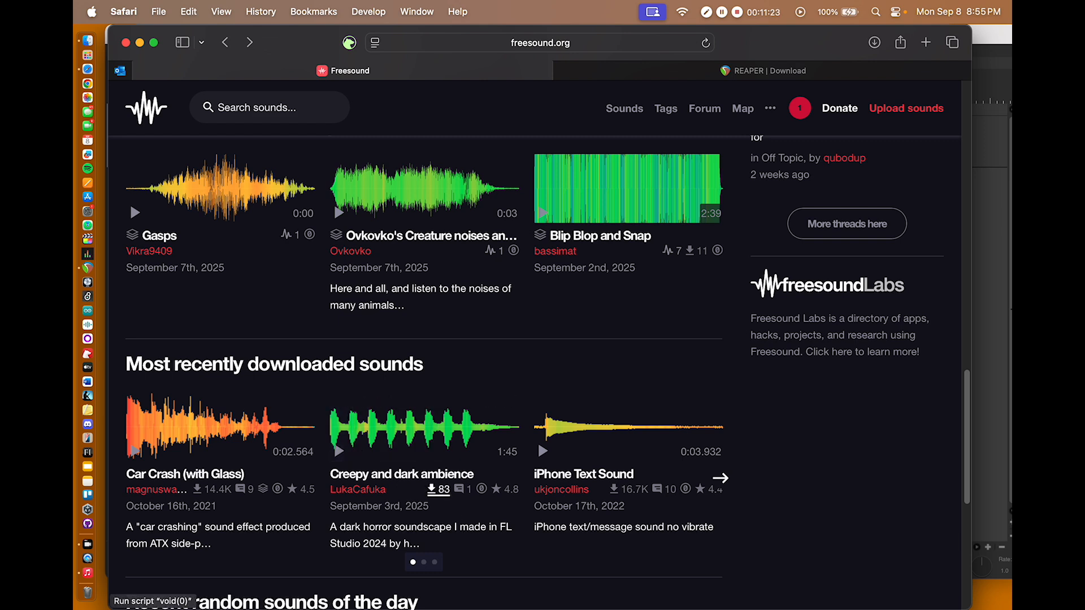
Step: Download Creepy and dark ambience from its Freesound page and dismiss the Music player
{"action": "left_click", "coordinate": [439, 489]}
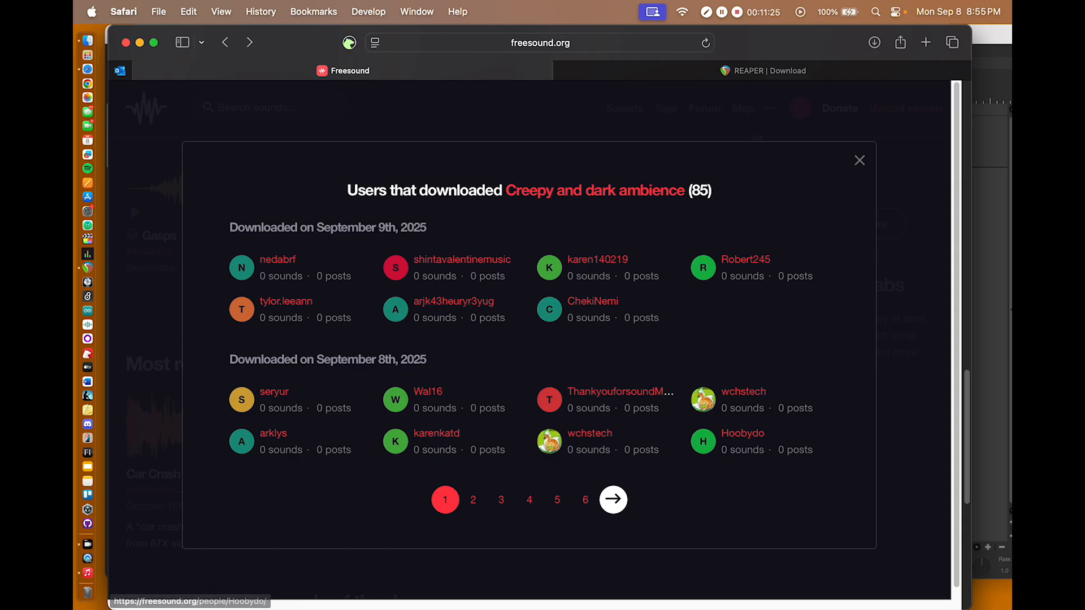
{"action": "left_click", "coordinate": [593, 191]}
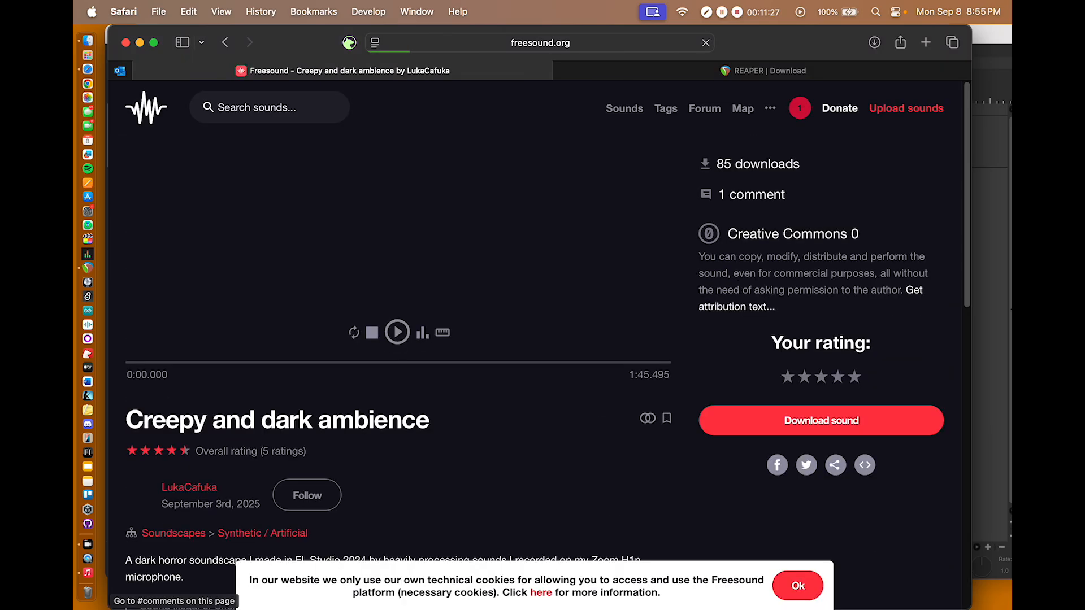
{"action": "left_click", "coordinate": [811, 427]}
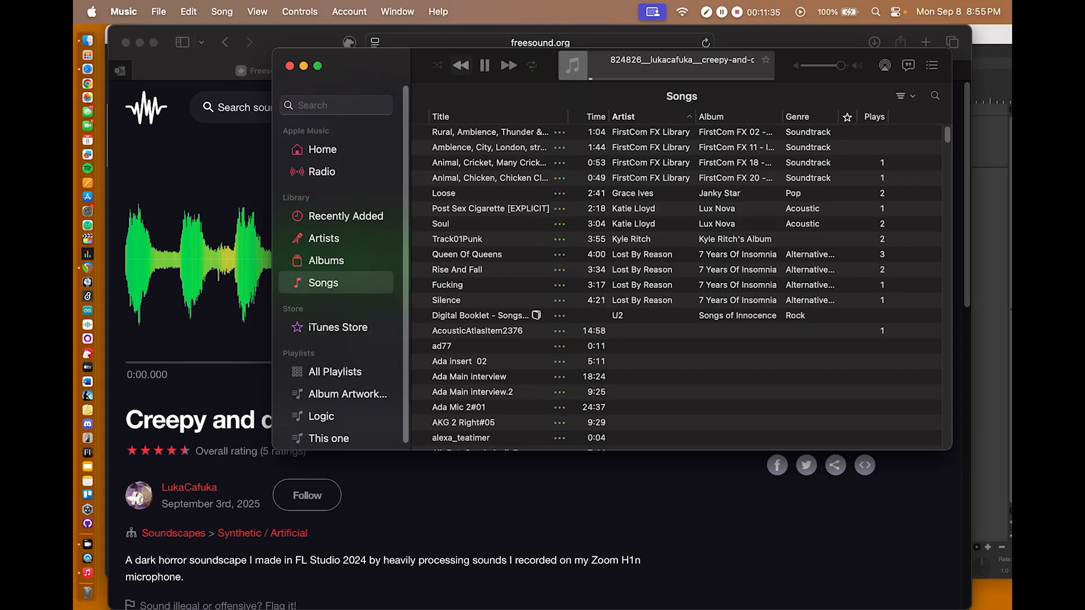
{"action": "left_click", "coordinate": [123, 11]}
{"action": "left_click", "coordinate": [164, 156]}
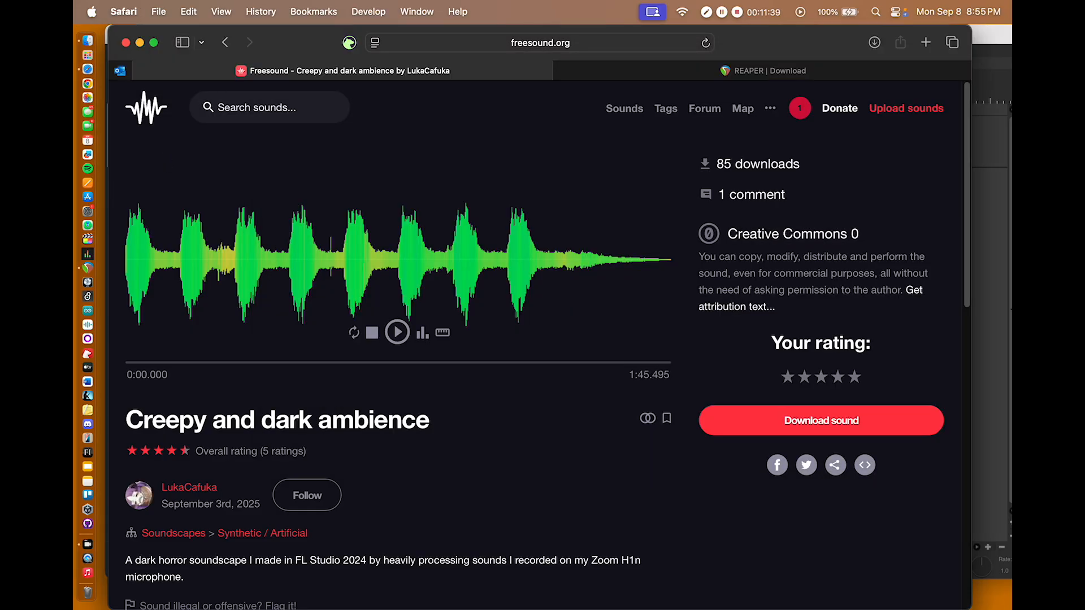
Step: Minimize the browser, open the Downloads folder in Finder and widen its file column to show the full names
{"action": "key", "text": "super+m"}
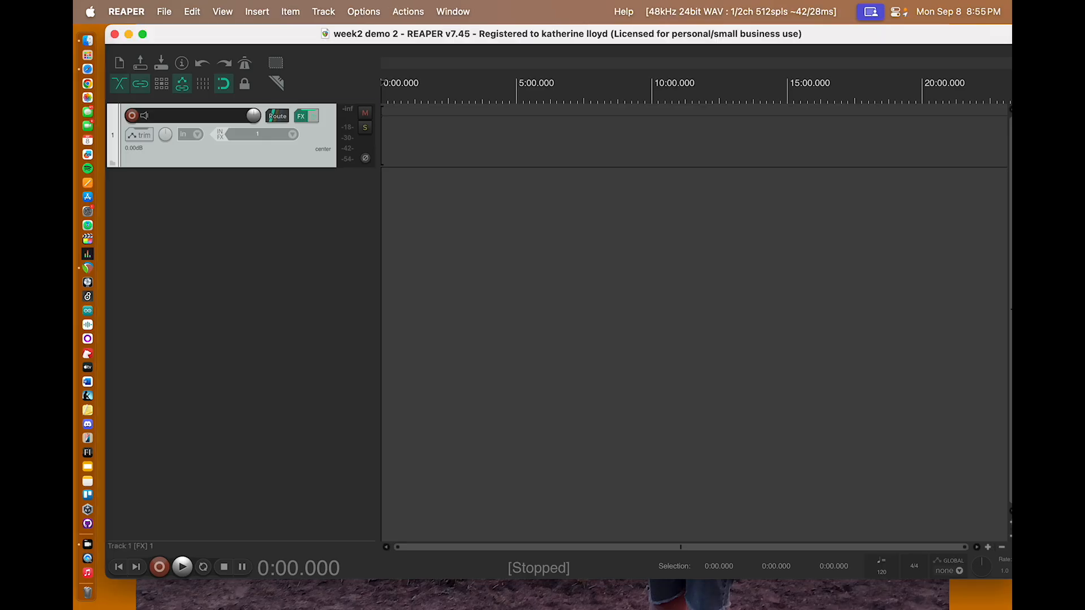
{"action": "left_click", "coordinate": [87, 41]}
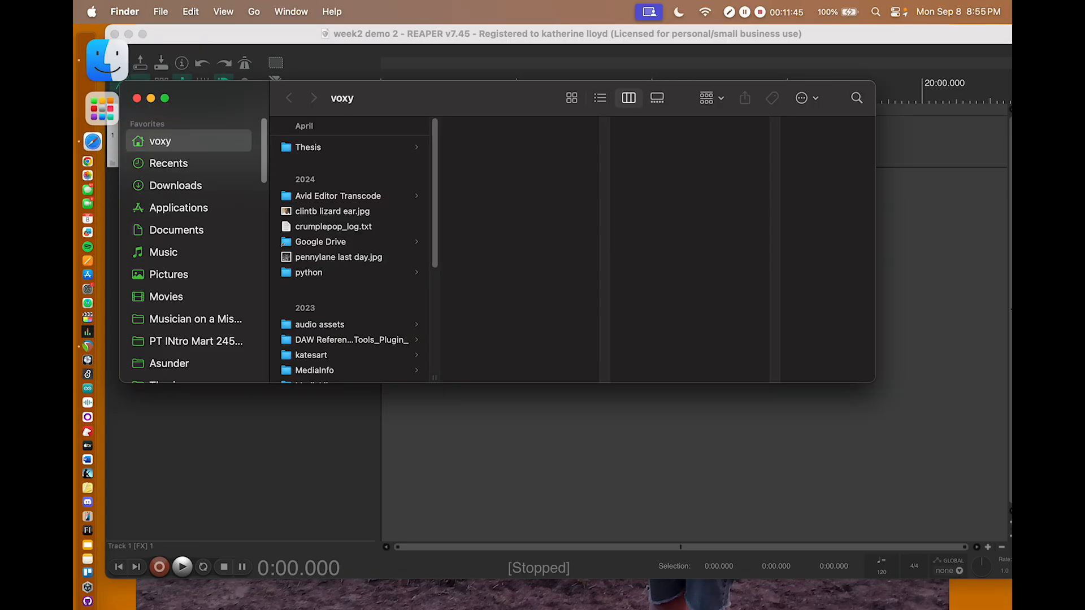
{"action": "left_click", "coordinate": [163, 185]}
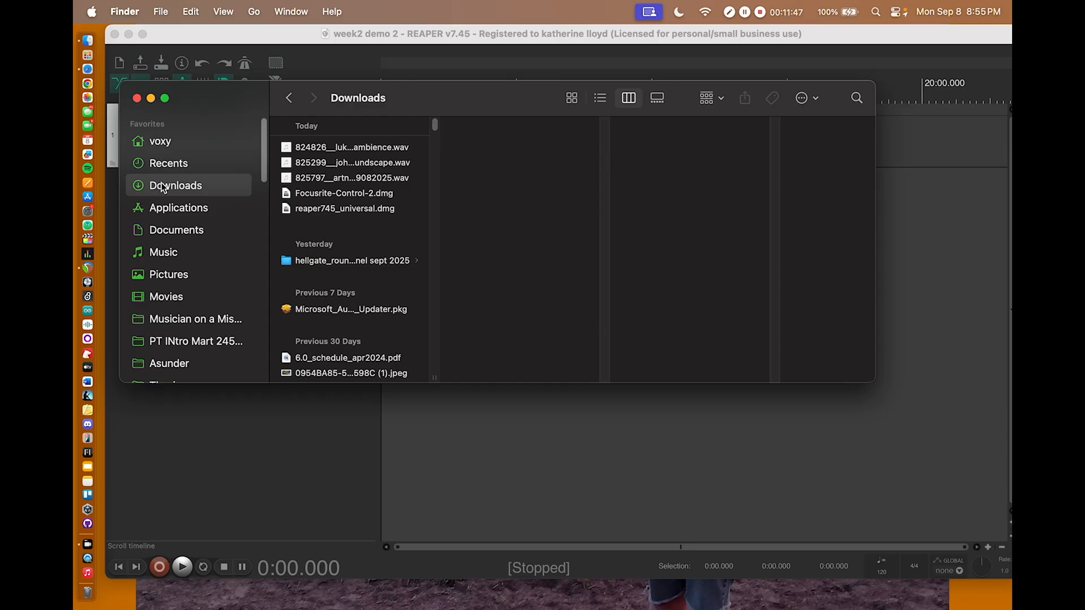
{"action": "left_click_drag", "start_coordinate": [435, 378], "coordinate": [639, 377]}
Step: Preview the downloaded bass kick explosion drum WAV file in Finder
{"action": "left_click", "coordinate": [462, 178]}
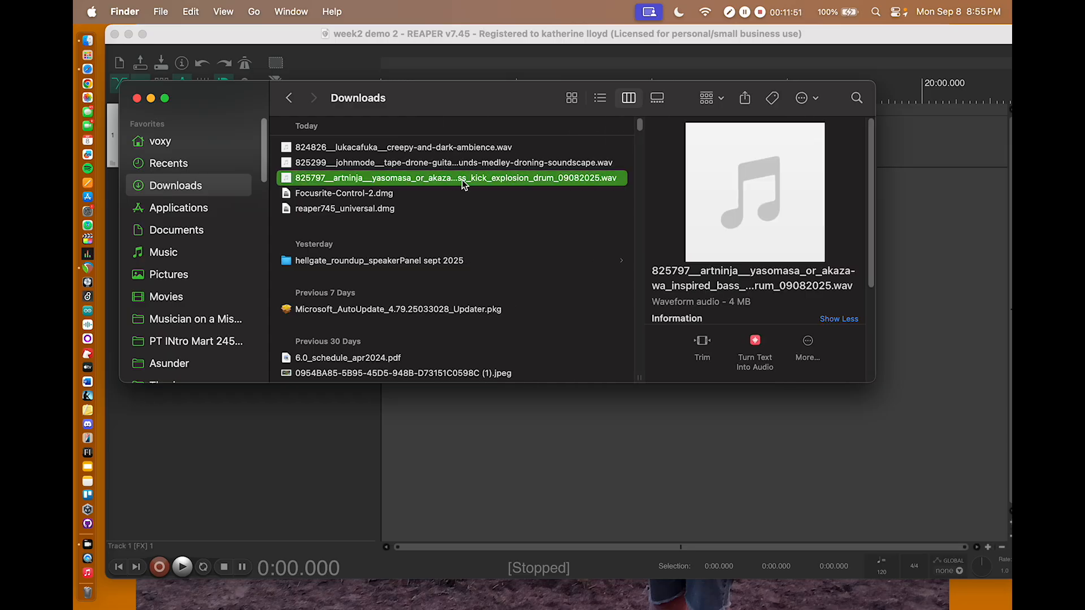
{"action": "key", "text": "space"}
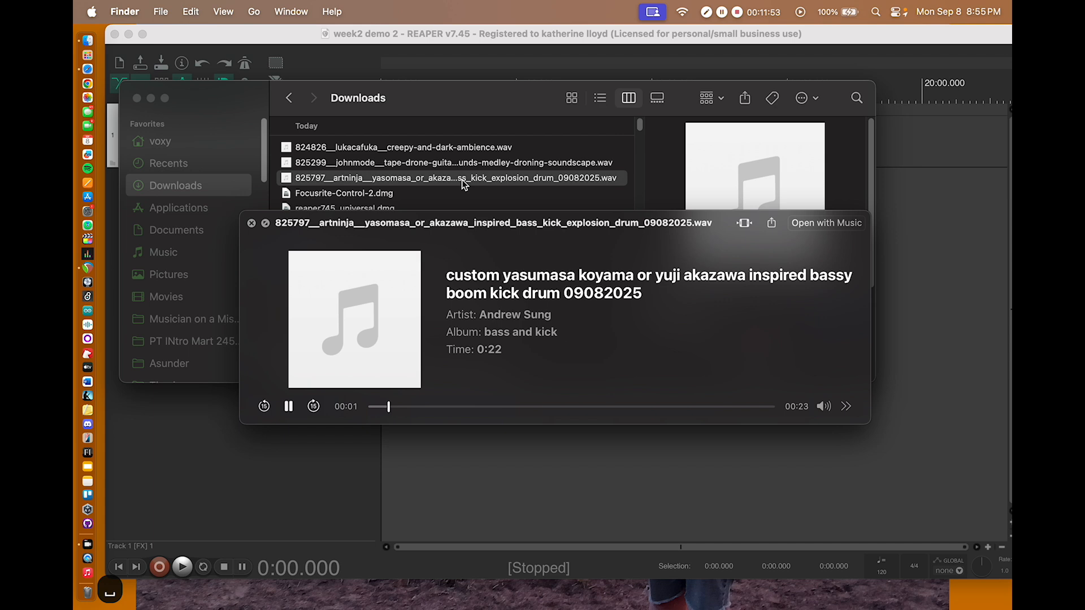
{"action": "key", "text": "space"}
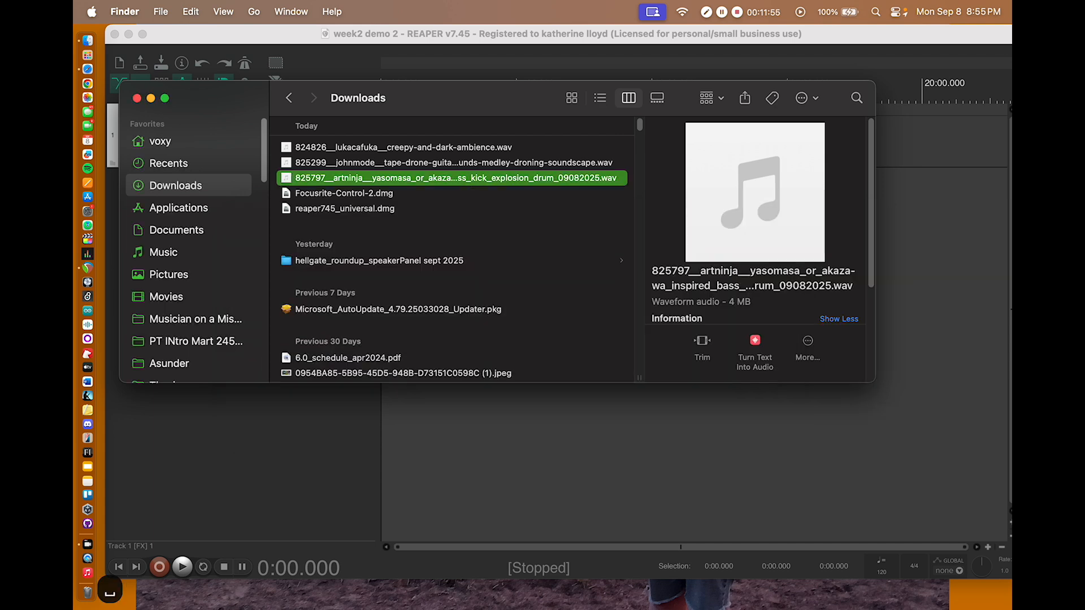
Step: Add the bass kick explosion drum WAV to the start of REAPER's first track and the creepy-and-dark-ambience WAV to a new track below
{"action": "left_click_drag", "start_coordinate": [474, 97], "coordinate": [594, 97]}
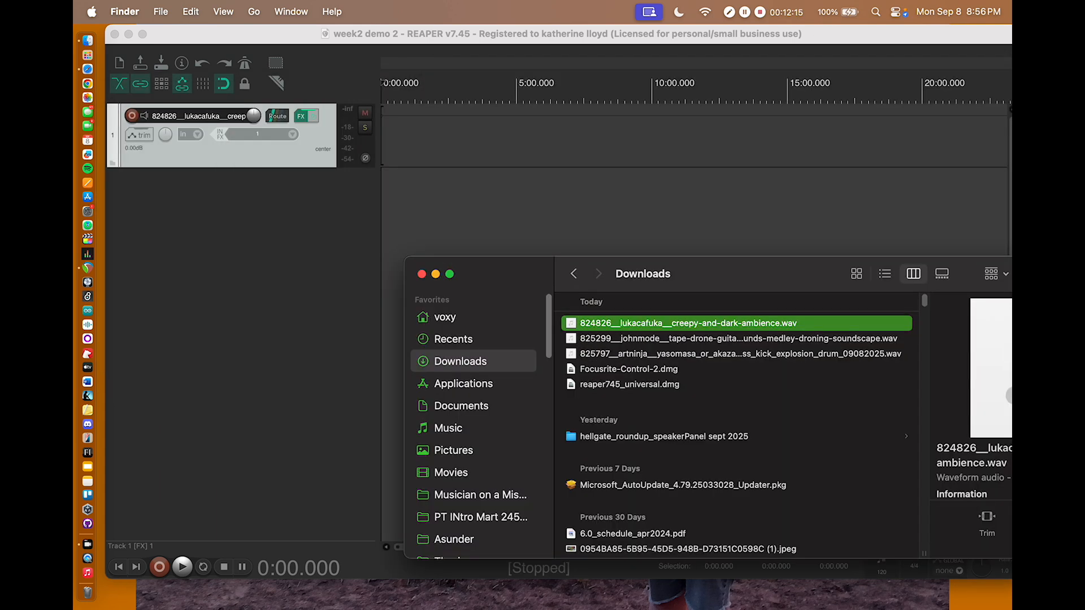
{"action": "left_click", "coordinate": [647, 355]}
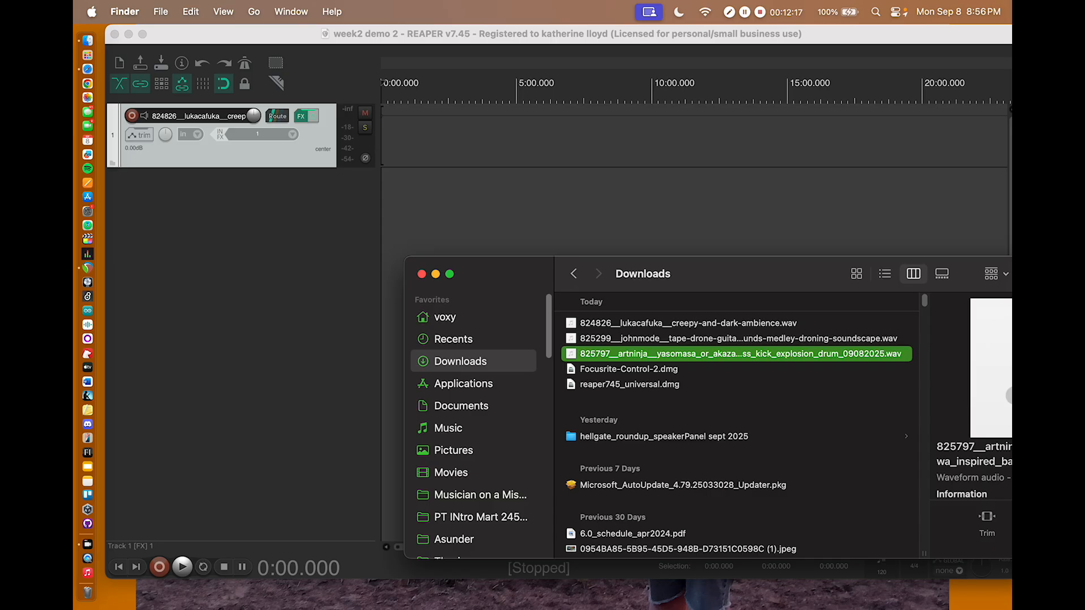
{"action": "left_click_drag", "start_coordinate": [647, 355], "coordinate": [384, 144]}
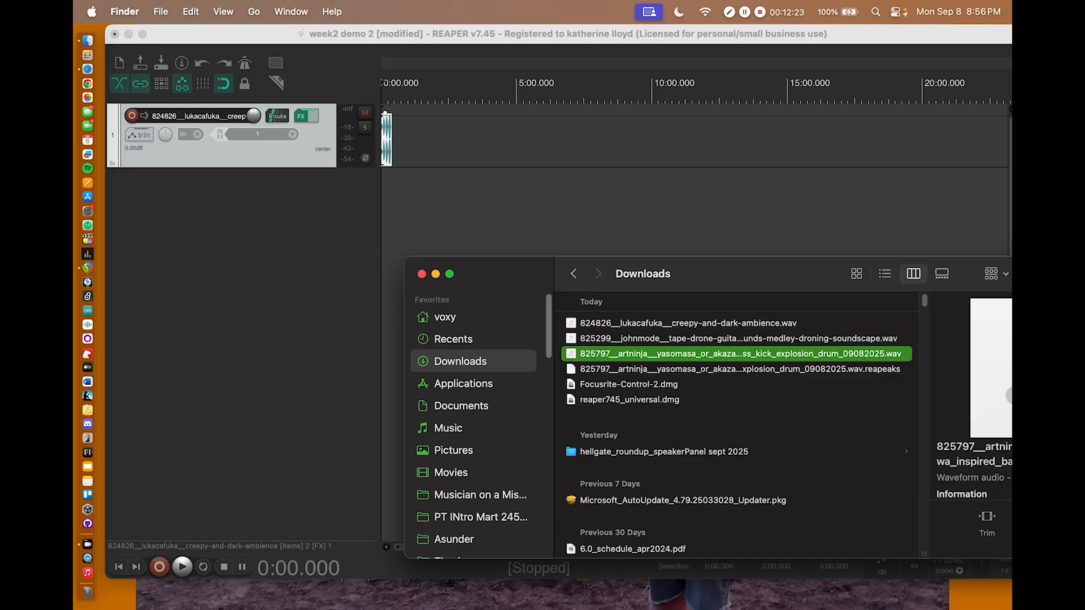
{"action": "left_click_drag", "start_coordinate": [696, 327], "coordinate": [383, 182]}
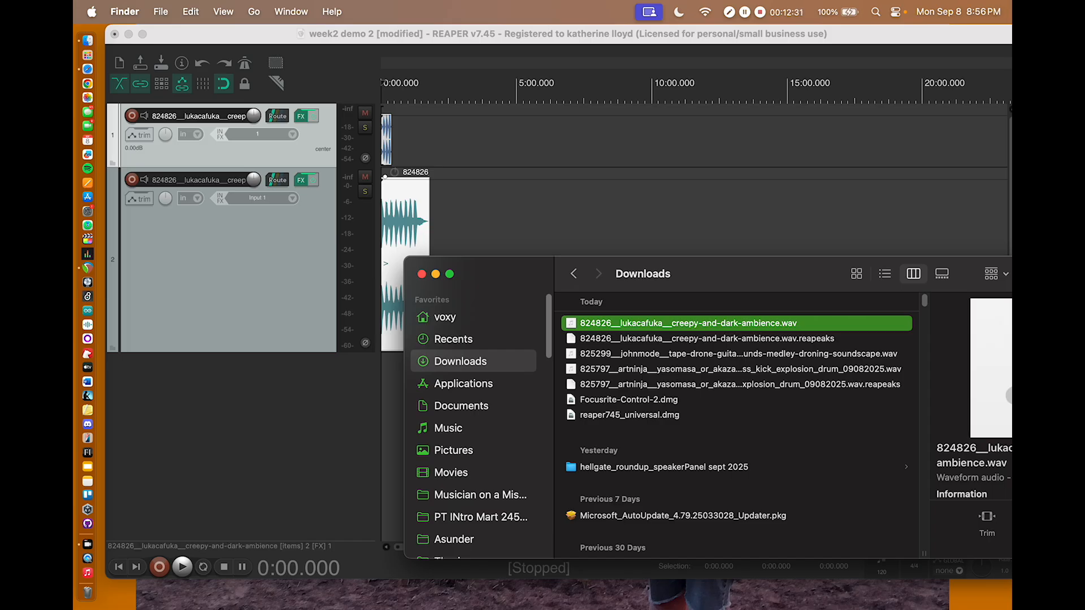
Step: Add the tape drone guitar sounds medley WAV to the start of a new third track and close the Finder window
{"action": "left_click", "coordinate": [738, 354]}
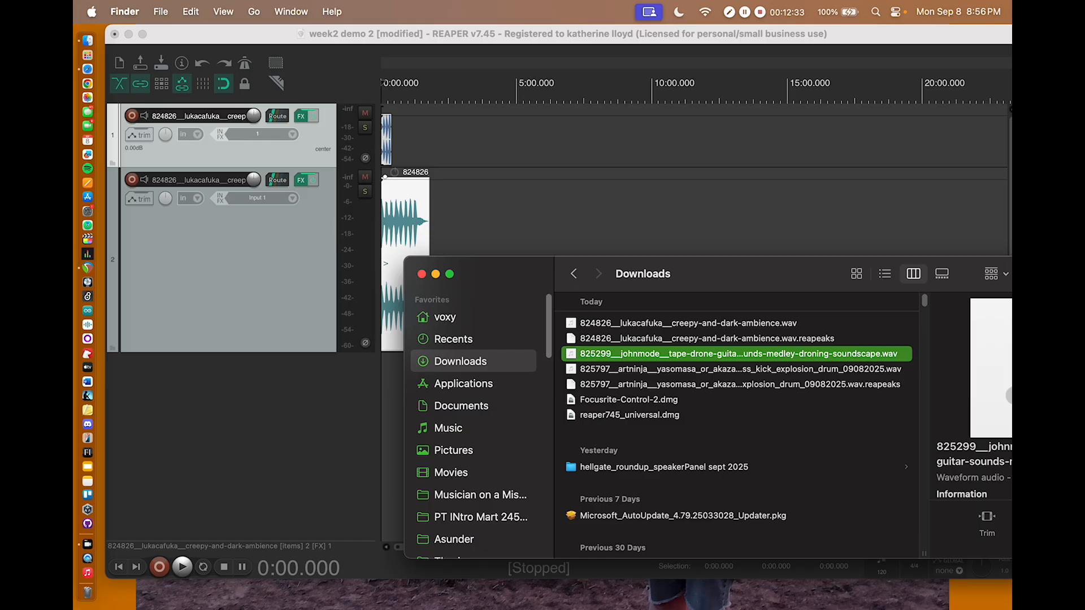
{"action": "left_click_drag", "start_coordinate": [740, 273], "coordinate": [867, 83]}
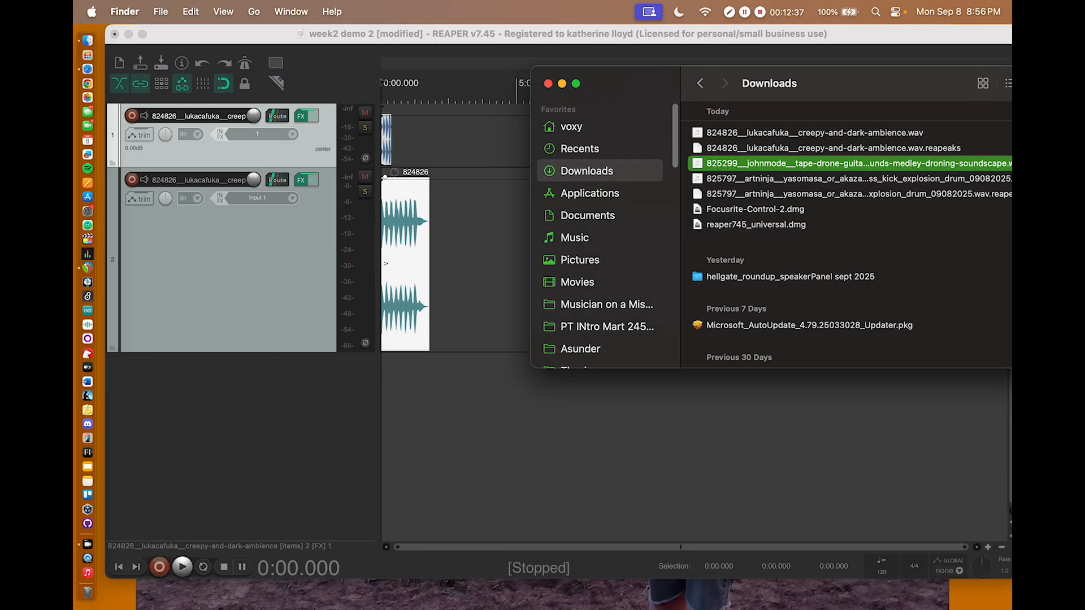
{"action": "left_click_drag", "start_coordinate": [808, 162], "coordinate": [415, 397]}
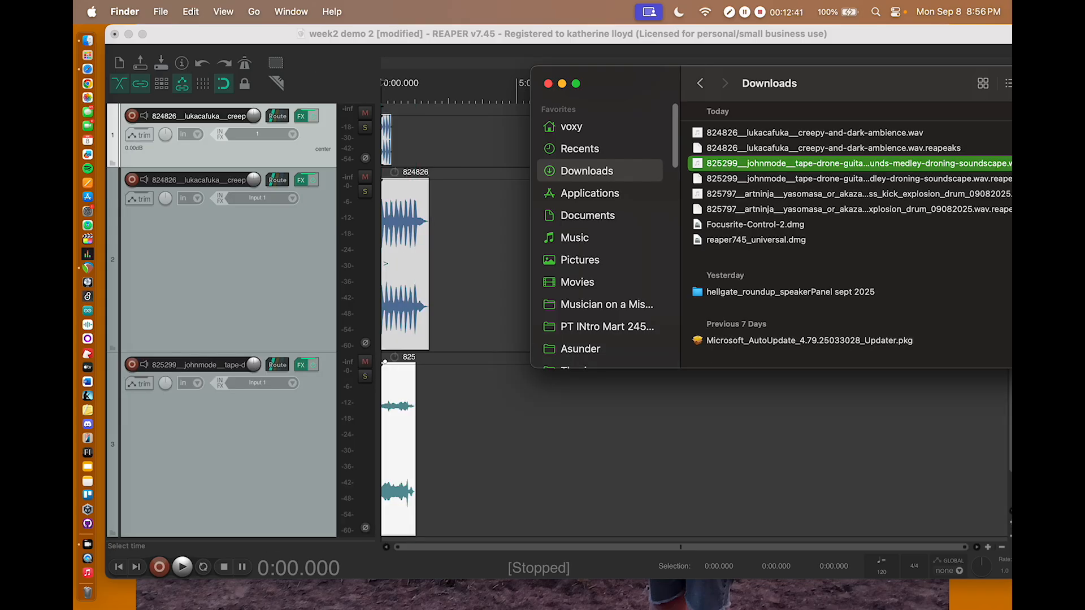
{"action": "left_click", "coordinate": [548, 83]}
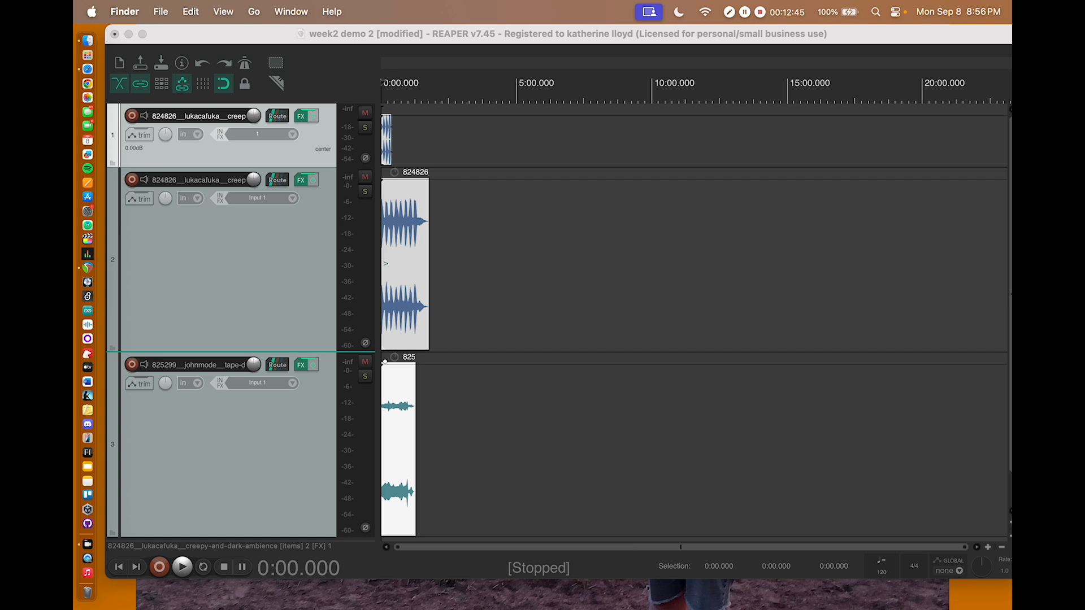
Step: Reduce the heights of the second and third tracks
{"action": "left_click_drag", "start_coordinate": [301, 351], "coordinate": [300, 240]}
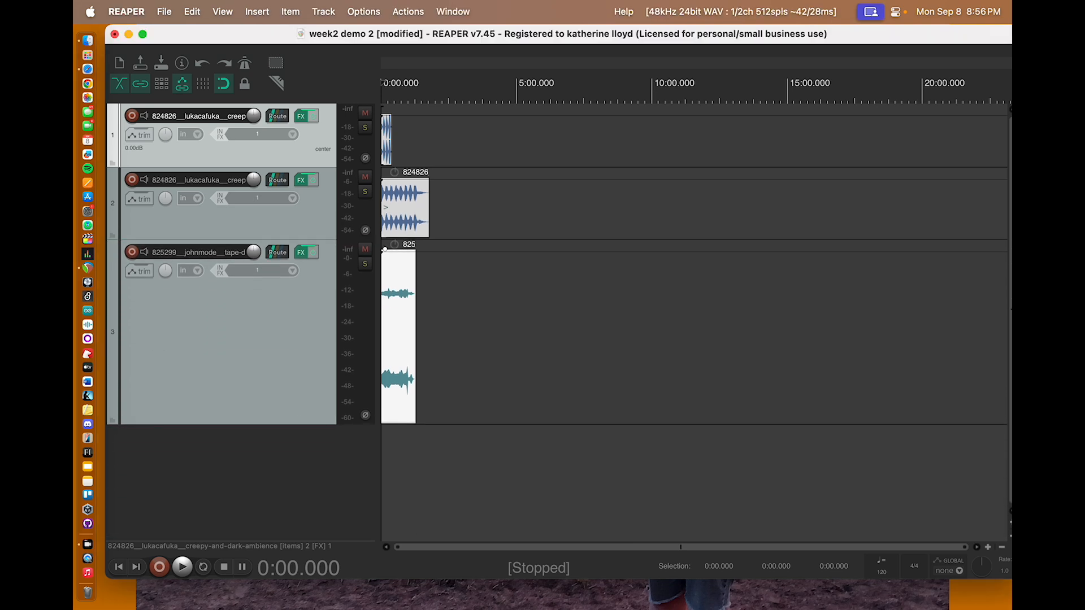
{"action": "left_click", "coordinate": [301, 395]}
{"action": "left_click_drag", "start_coordinate": [300, 424], "coordinate": [301, 339]}
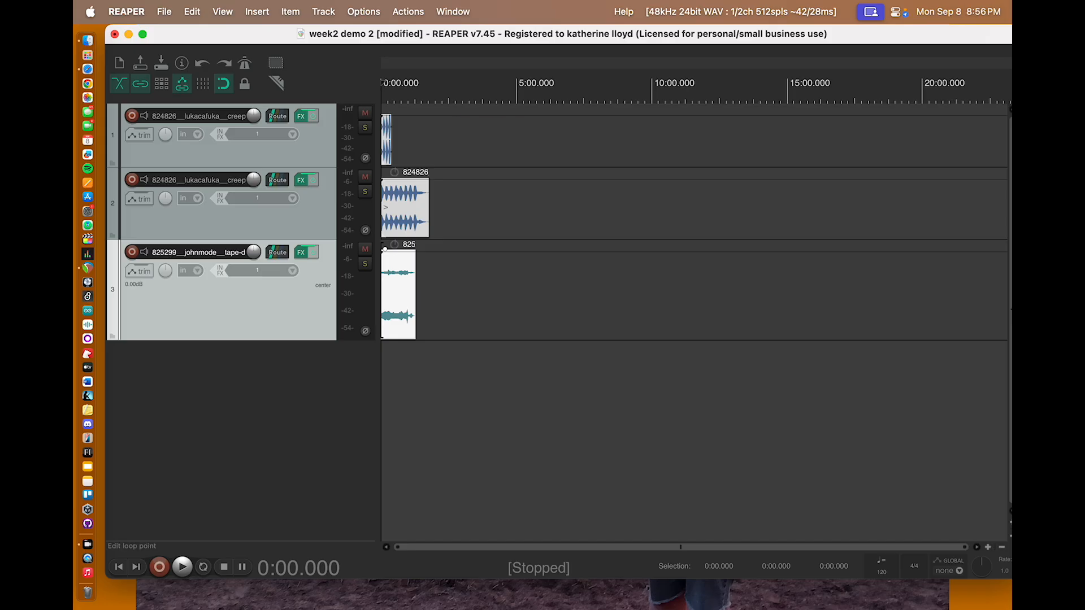
Step: Make a time selection from the project start to 0:27.711, try other edit cursor positions and return the cursor to the start
{"action": "mouse_move", "coordinate": [382, 100]}
{"action": "left_mouse_down"}
{"action": "mouse_move", "coordinate": [452, 100]}
{"action": "mouse_move", "coordinate": [394, 100]}
{"action": "left_mouse_up"}
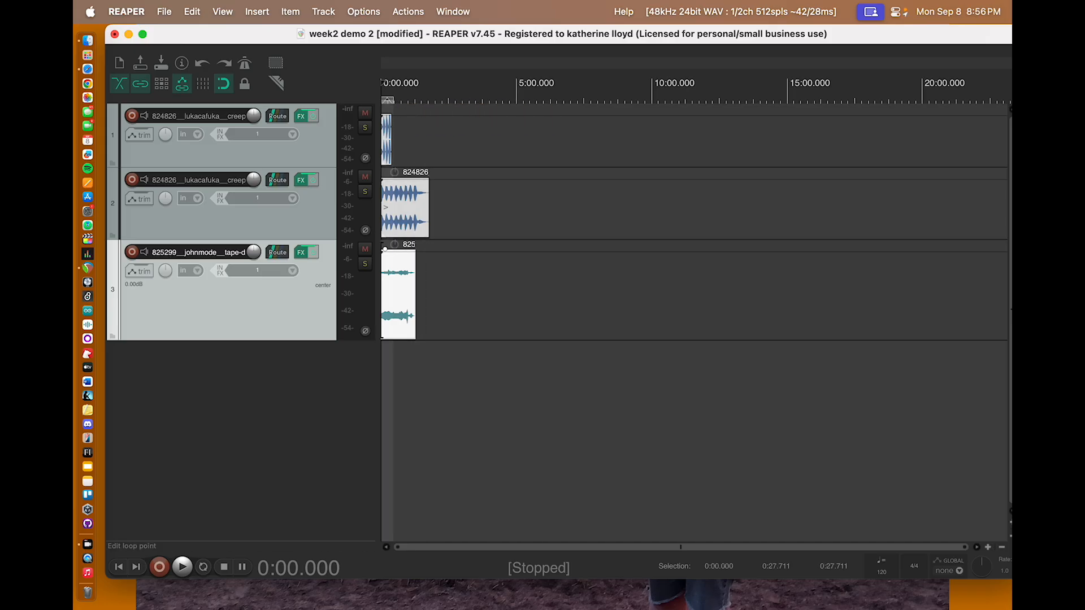
{"action": "left_click", "coordinate": [399, 82]}
{"action": "left_click", "coordinate": [534, 83]}
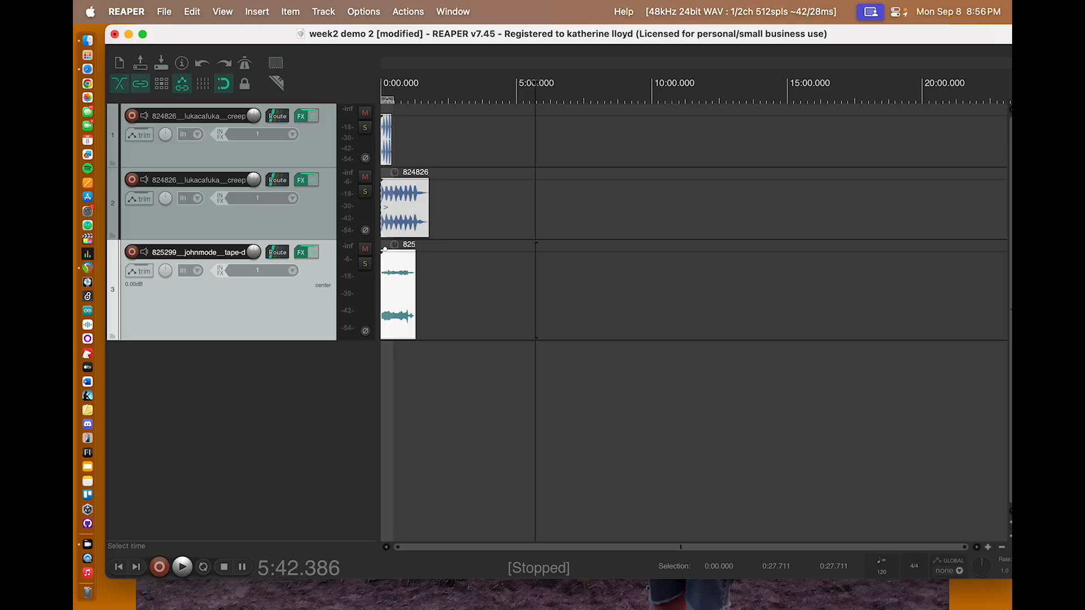
{"action": "key", "text": "Return"}
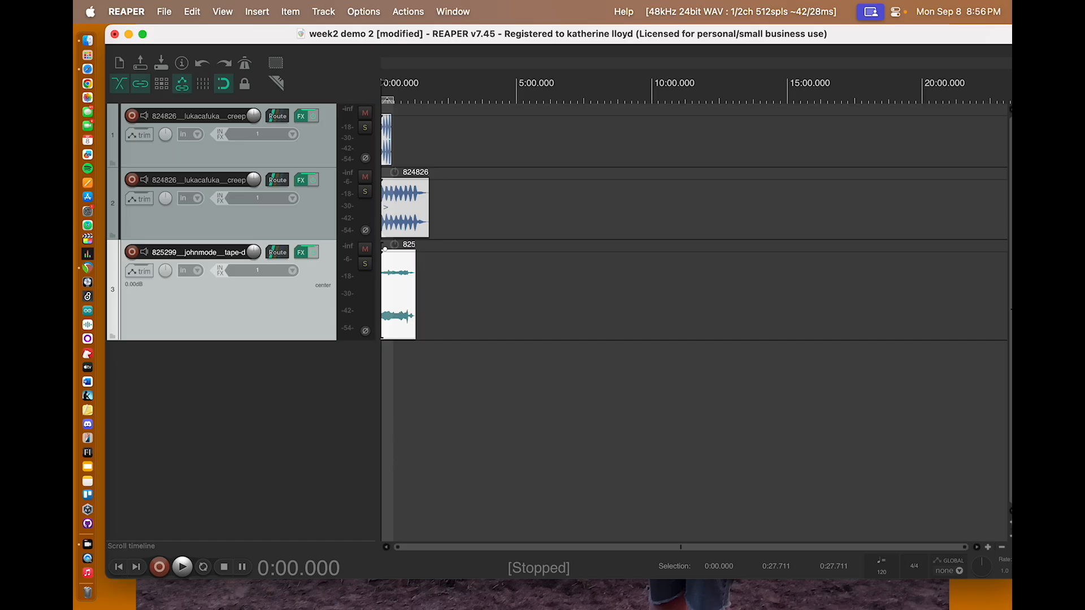
Step: Extend the time selection to 1:45.494, move the edit cursor away and back to the start, and clear the selection
{"action": "left_click_drag", "start_coordinate": [394, 100], "coordinate": [428, 100]}
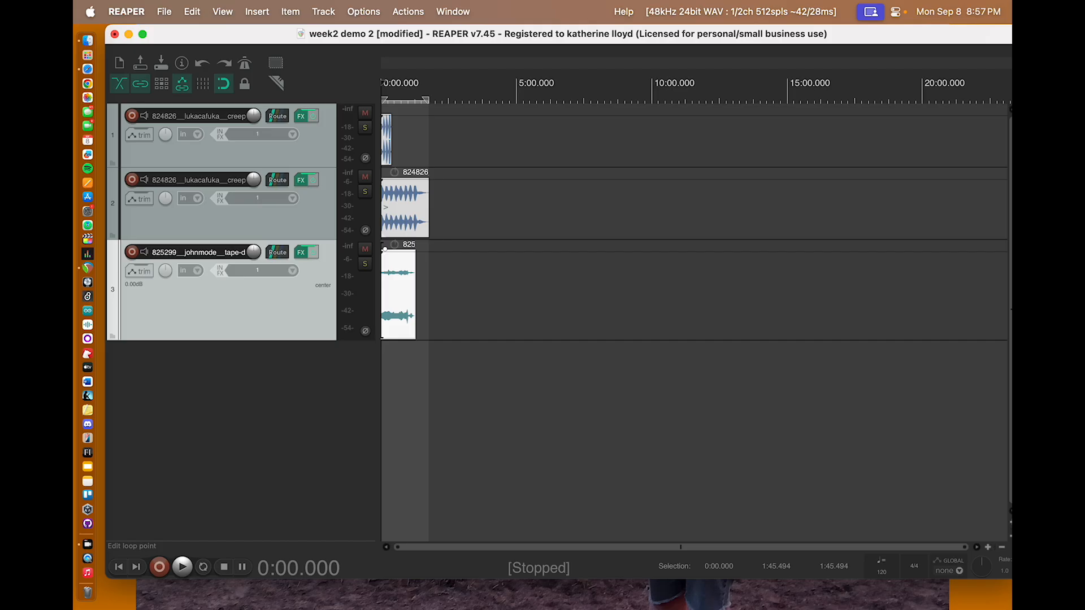
{"action": "left_click", "coordinate": [472, 90]}
{"action": "left_click", "coordinate": [526, 85]}
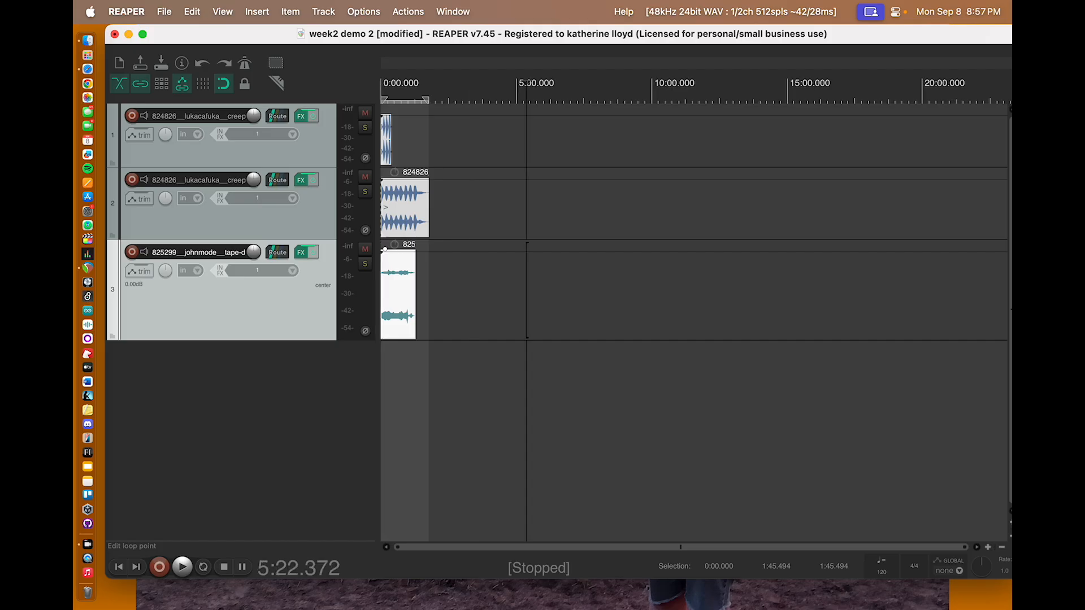
{"action": "left_click", "coordinate": [497, 85]}
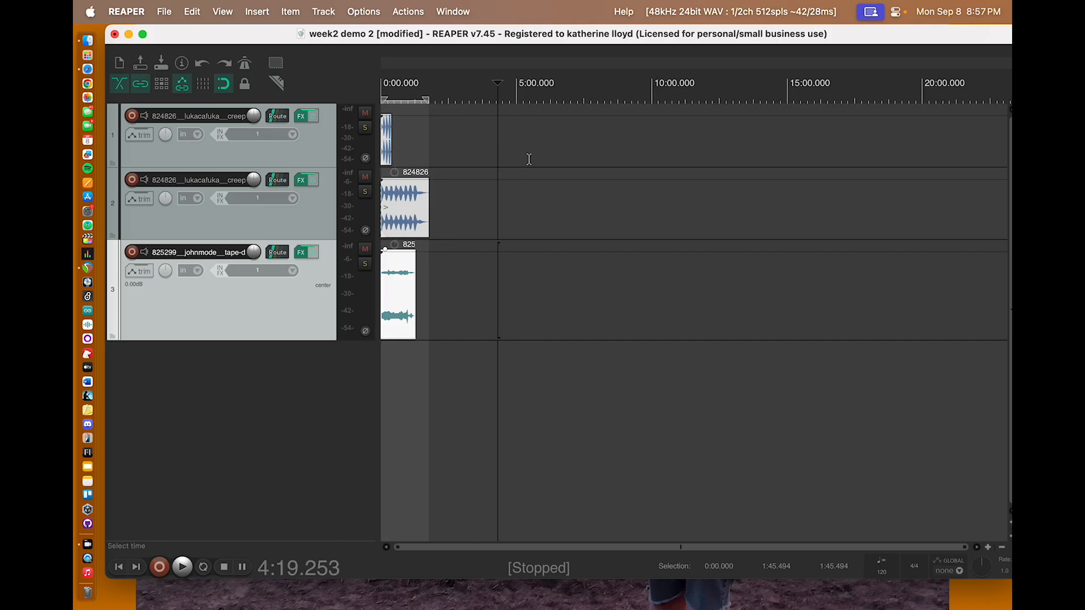
{"action": "key", "text": "Return"}
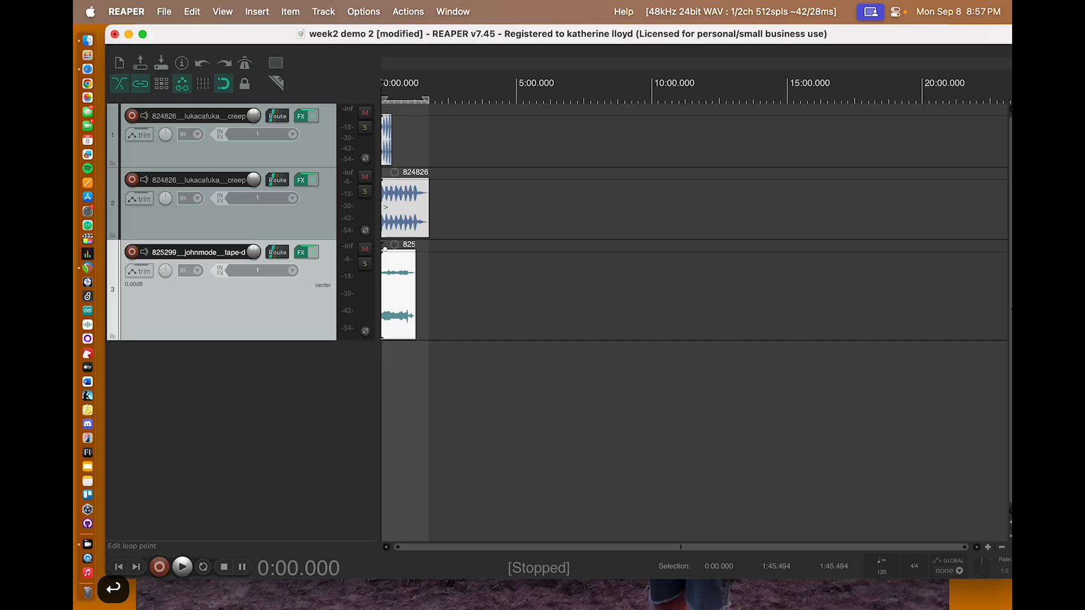
{"action": "left_click_drag", "start_coordinate": [427, 100], "coordinate": [384, 100]}
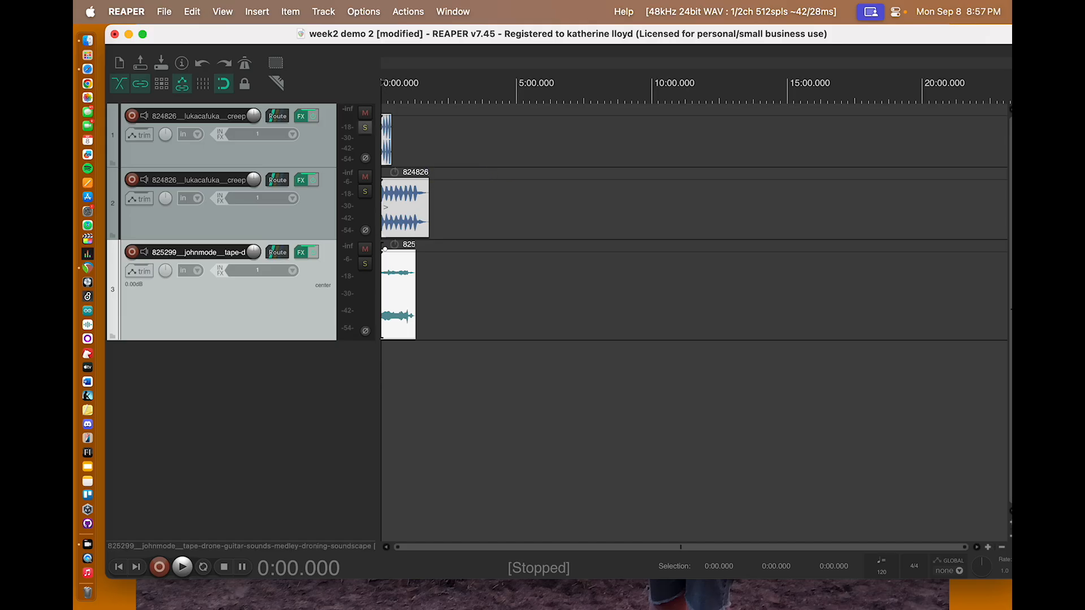
Step: Solo the first track and play it briefly from the project start
{"action": "left_click", "coordinate": [364, 129]}
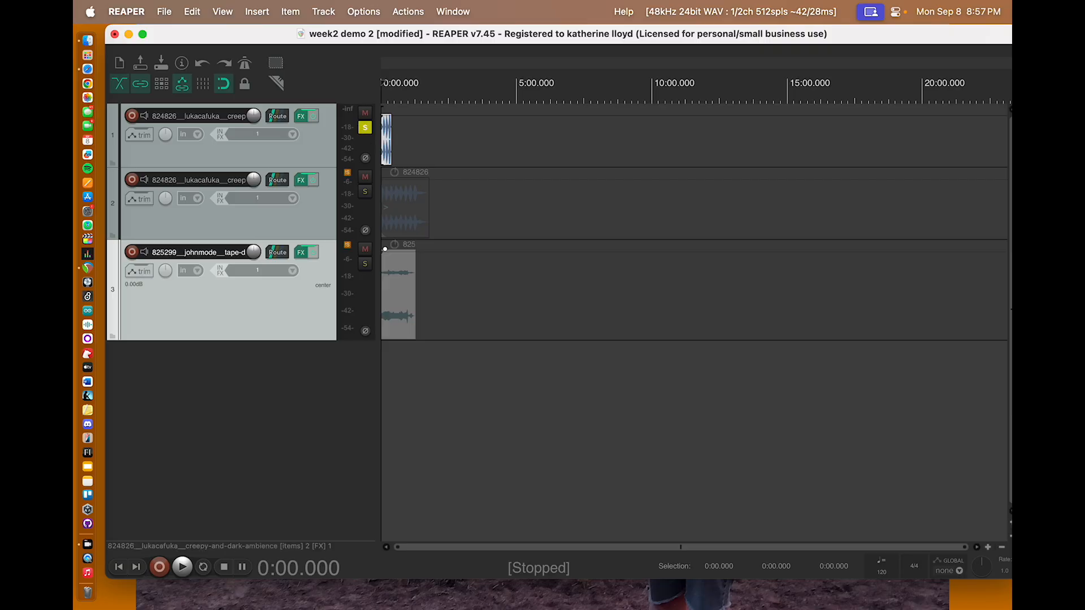
{"action": "left_click", "coordinate": [314, 147]}
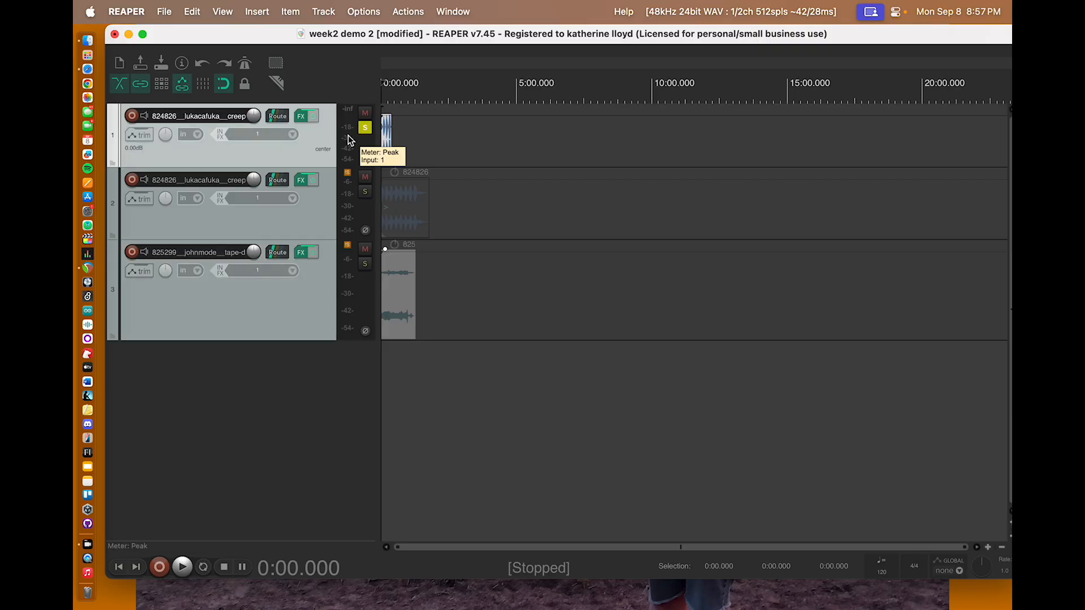
{"action": "key", "text": "space"}
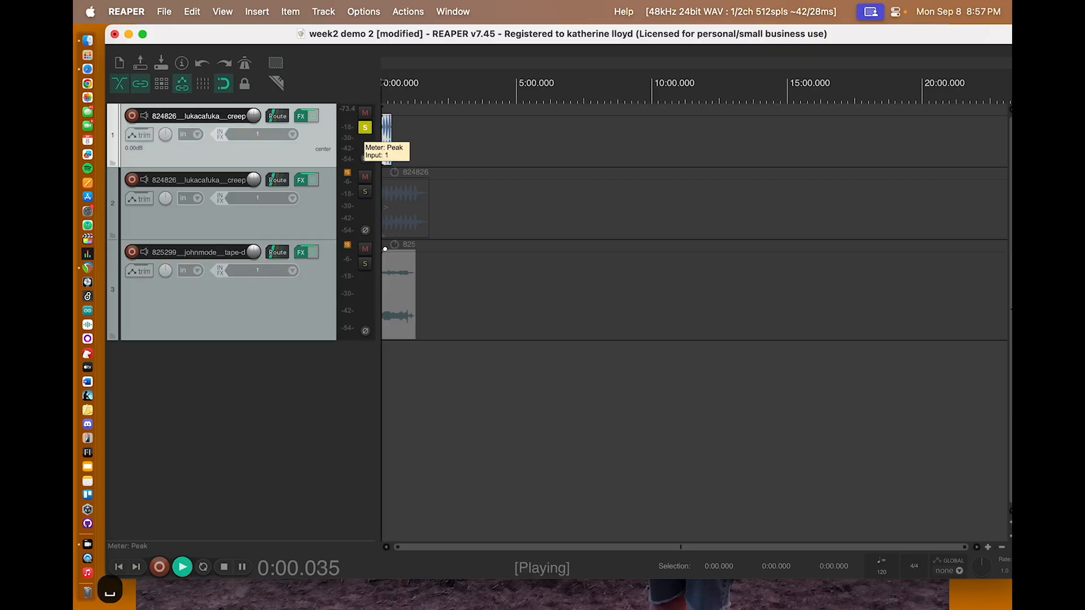
{"action": "key", "text": "space"}
Step: Turn off the first track's solo and play all three tracks together briefly
{"action": "left_click", "coordinate": [363, 129]}
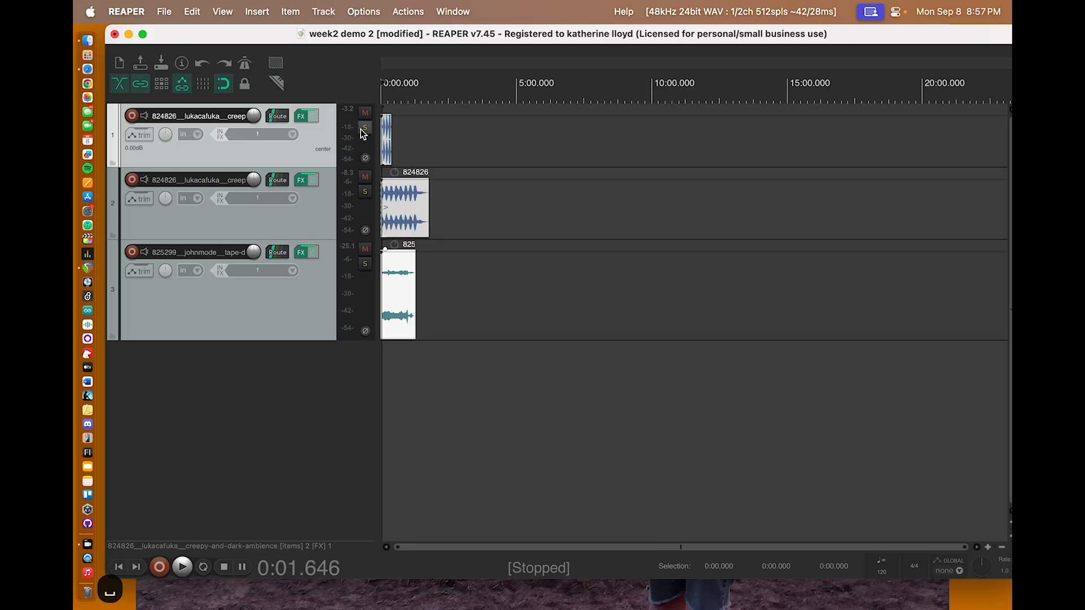
{"action": "key", "text": "space"}
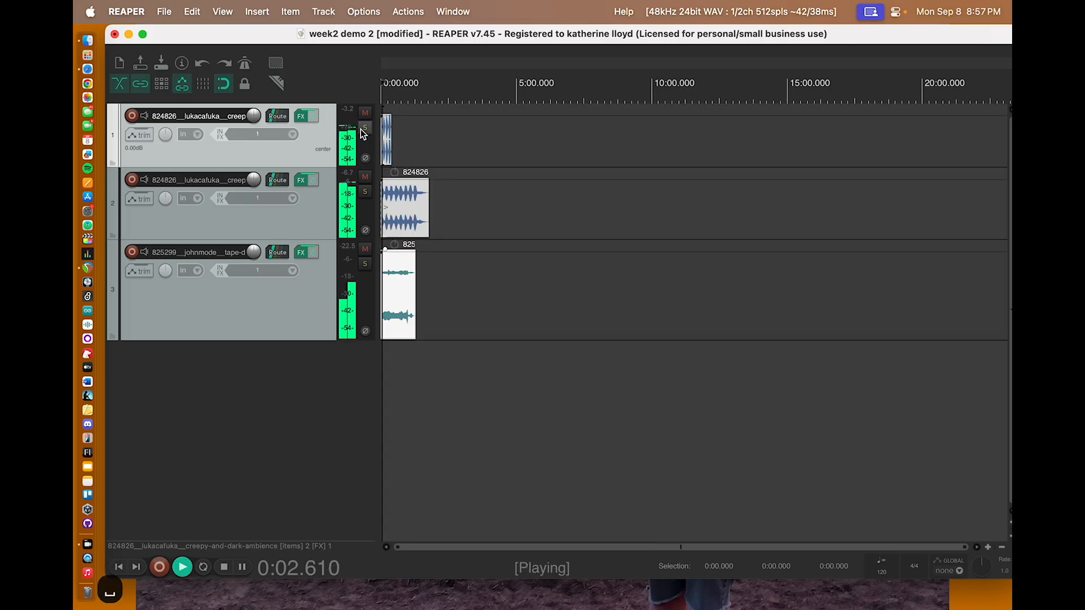
{"action": "key", "text": "space"}
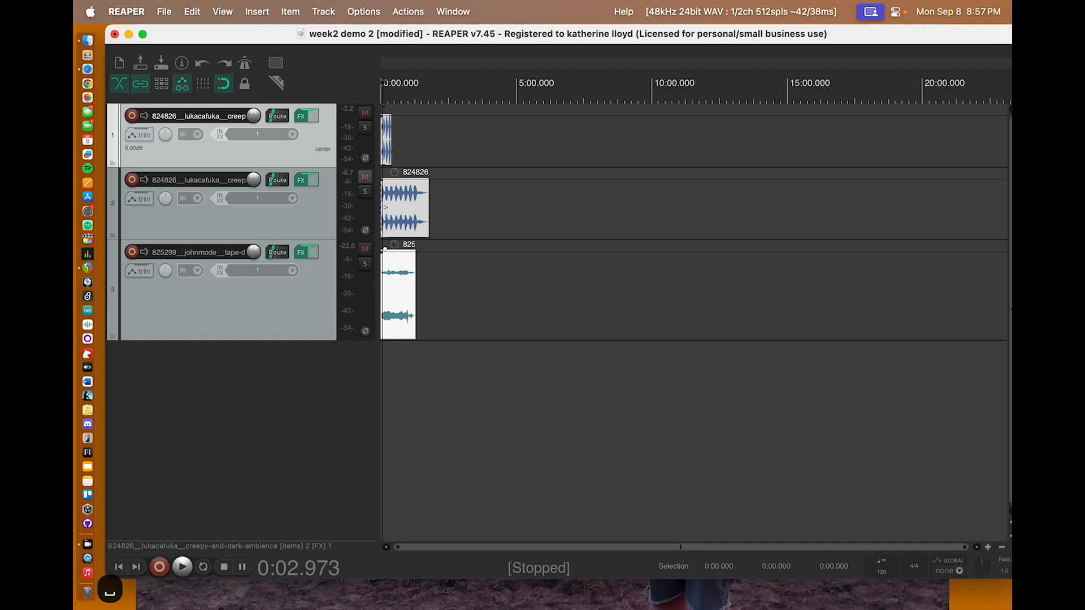
Step: Mute the second and third tracks
{"action": "left_click", "coordinate": [365, 176]}
{"action": "left_click", "coordinate": [364, 249]}
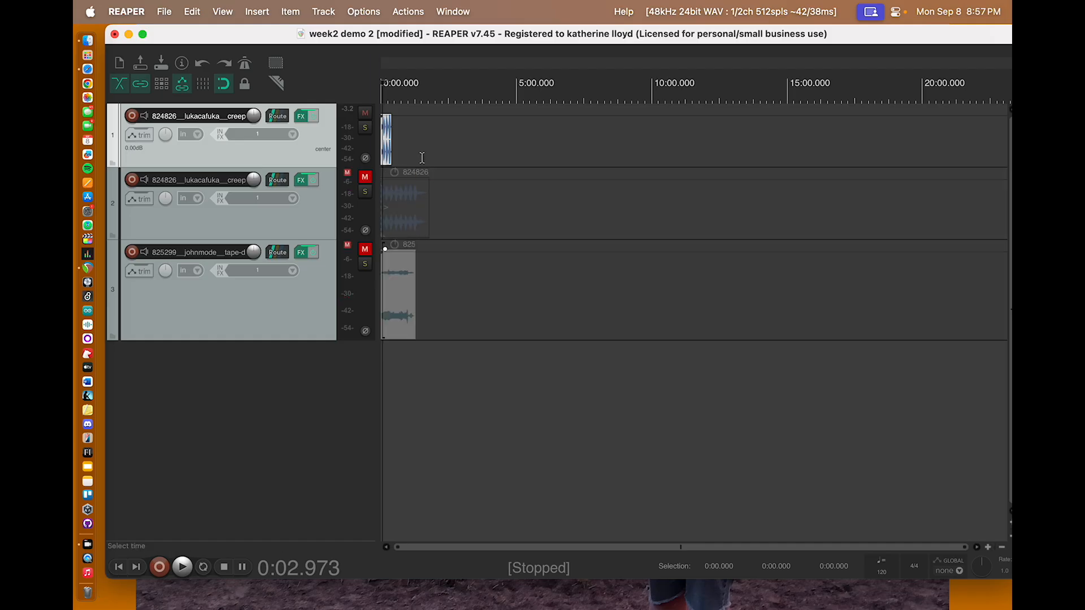
Step: Unmute the second and third tracks, and play the second track soloed briefly before turning its solo off
{"action": "left_click", "coordinate": [365, 176]}
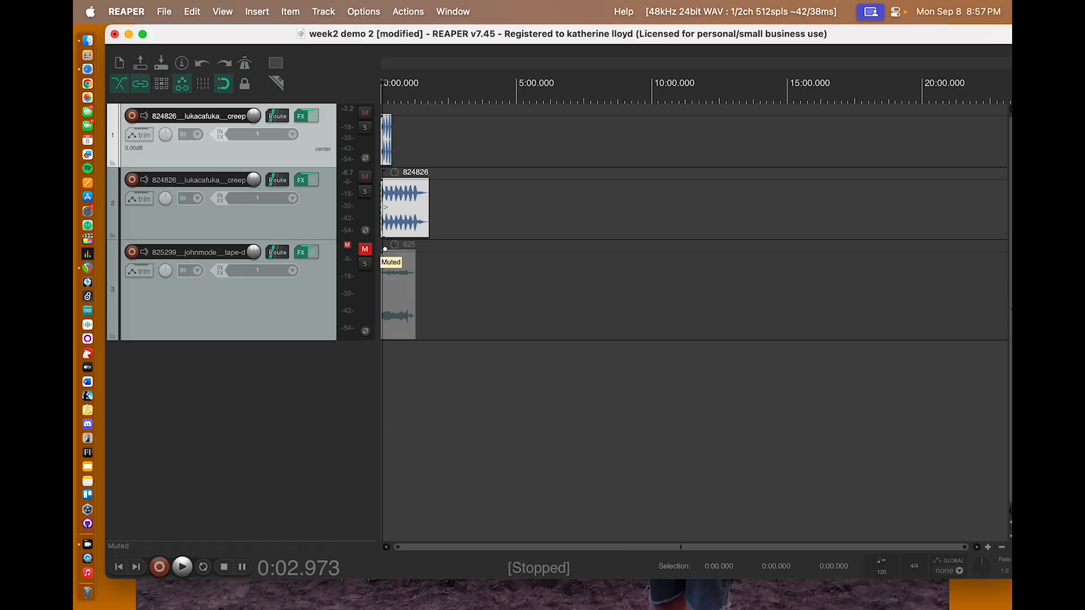
{"action": "left_click", "coordinate": [365, 248]}
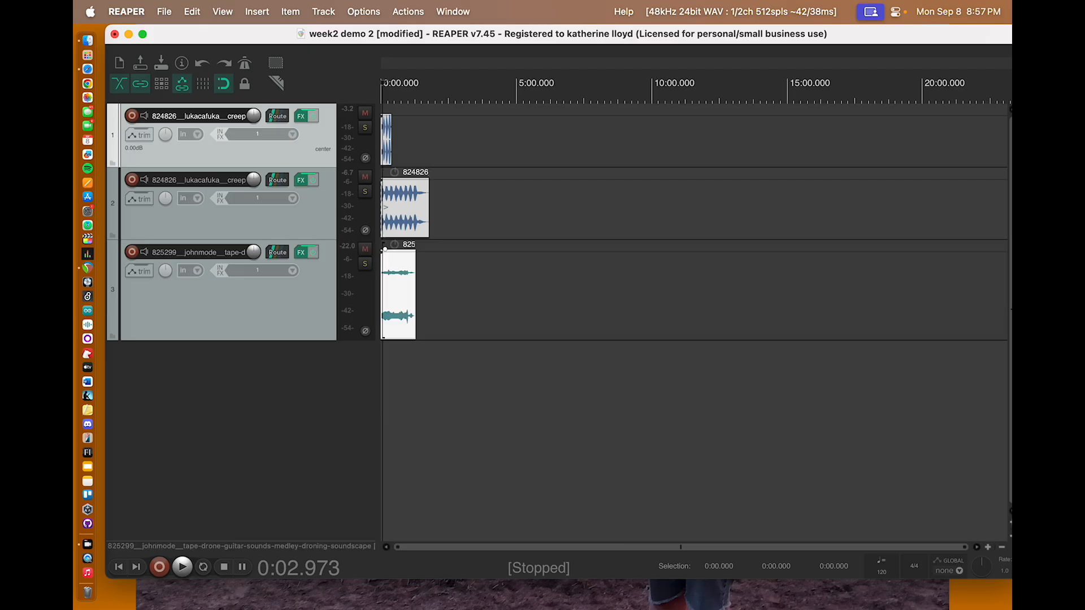
{"action": "left_click", "coordinate": [365, 191]}
{"action": "key", "text": "space"}
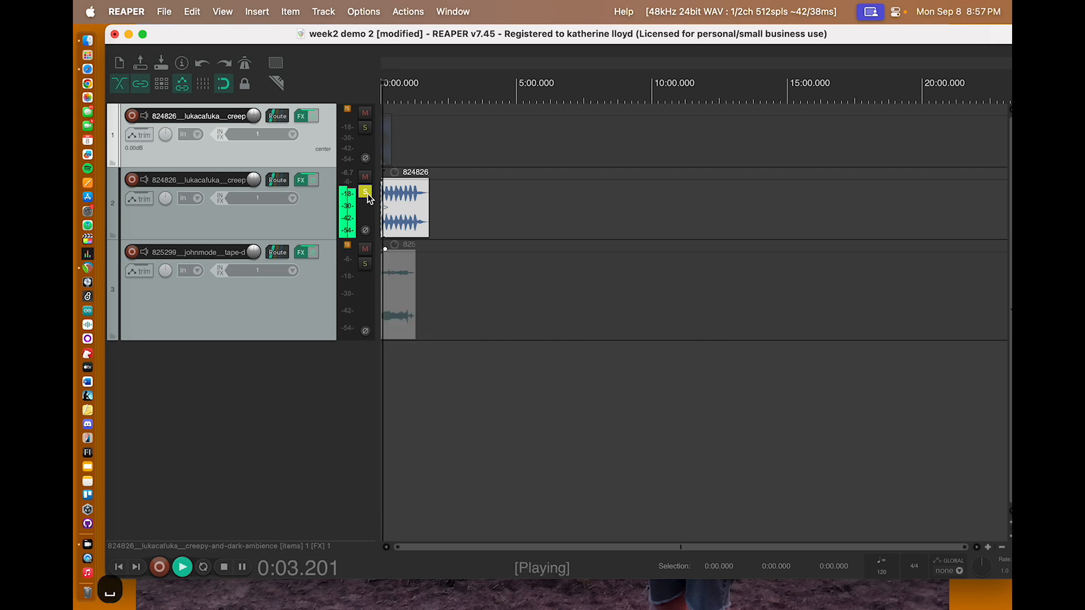
{"action": "key", "text": "space"}
{"action": "left_click", "coordinate": [366, 192]}
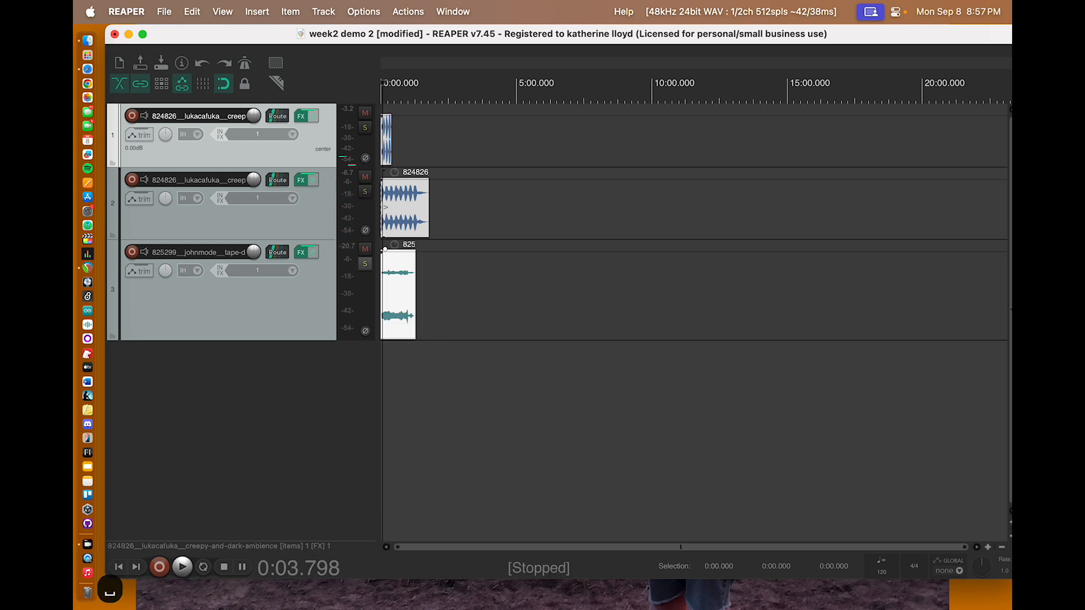
Step: Solo the third track and play it briefly
{"action": "left_click", "coordinate": [365, 263]}
{"action": "key", "text": "space"}
{"action": "key", "text": "space"}
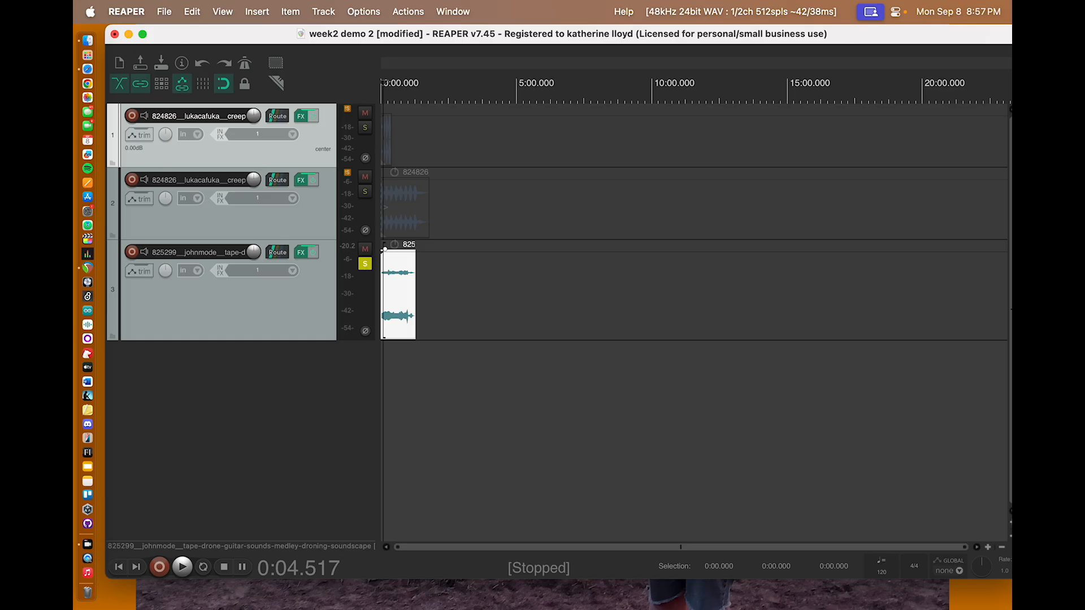
Step: Select the first track, solo it together with the third track, and play both briefly
{"action": "key", "text": "Down"}
{"action": "key", "text": "Down"}
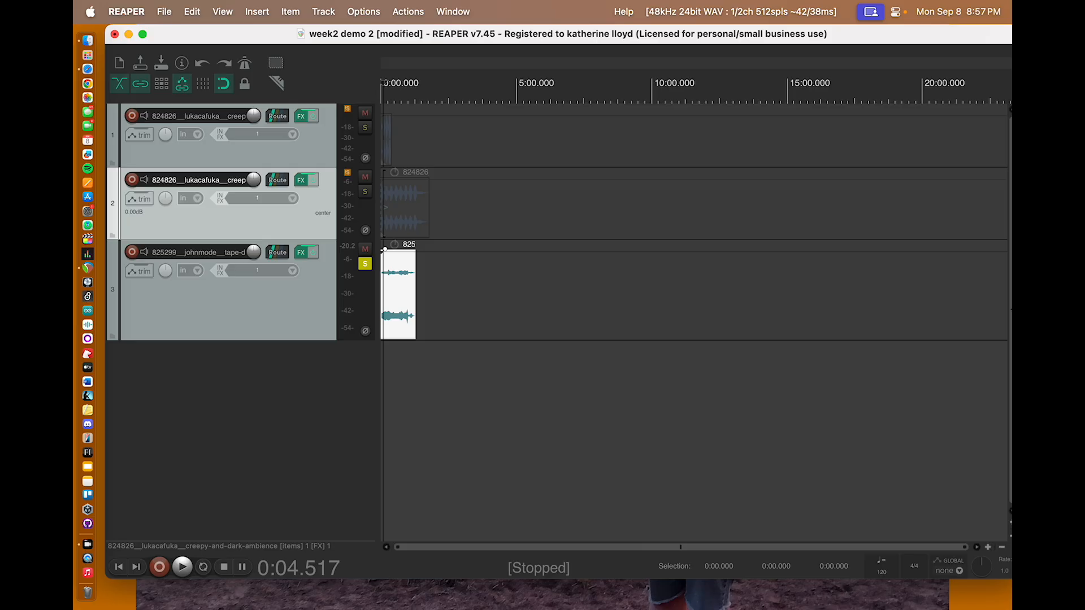
{"action": "key", "text": "Up"}
{"action": "left_click", "coordinate": [212, 117]}
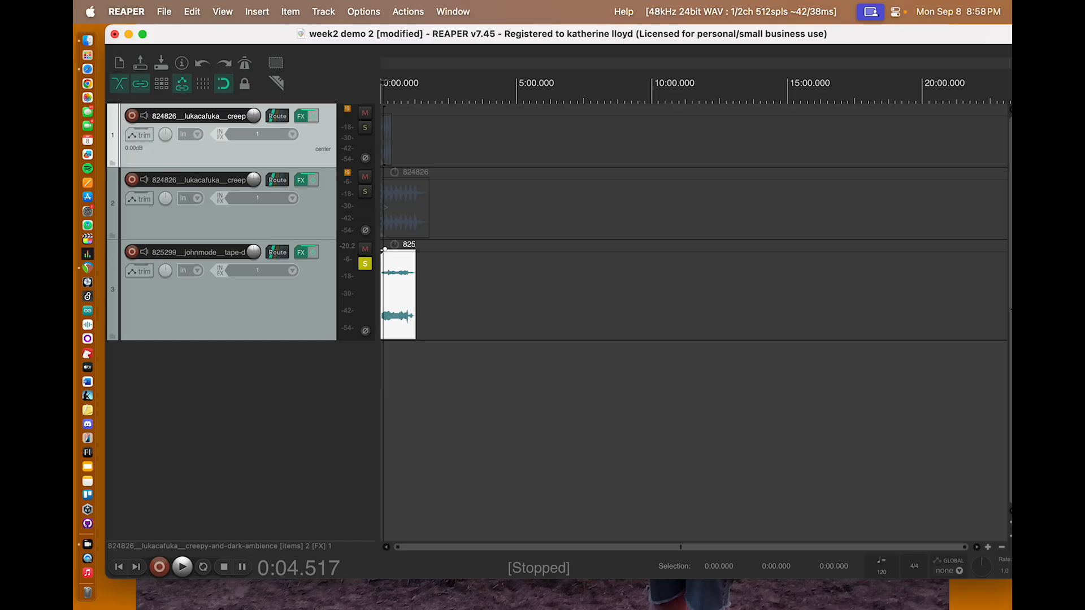
{"action": "left_click", "coordinate": [365, 127]}
{"action": "key", "text": "space"}
{"action": "key", "text": "space"}
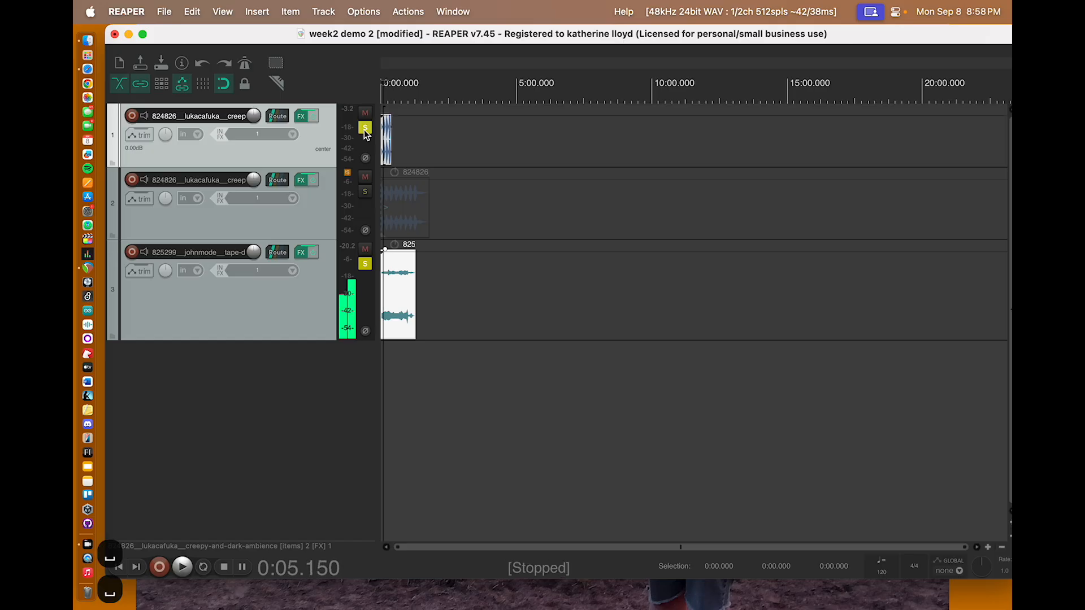
Step: Turn off the third track's solo and play the soloed first track briefly from the project start
{"action": "key", "text": "Return"}
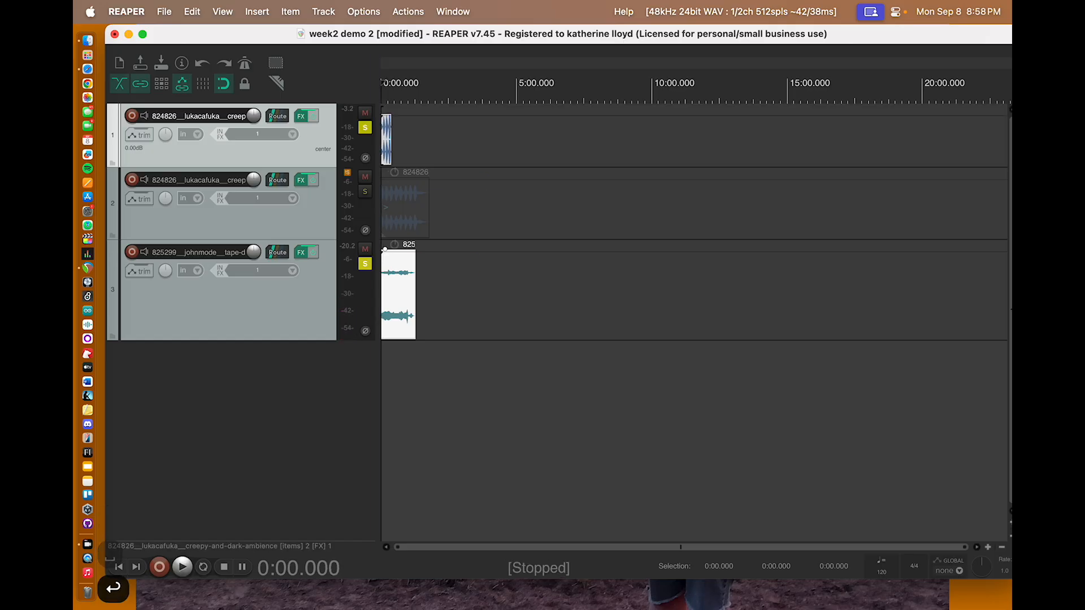
{"action": "left_click", "coordinate": [364, 264]}
{"action": "key", "text": "space"}
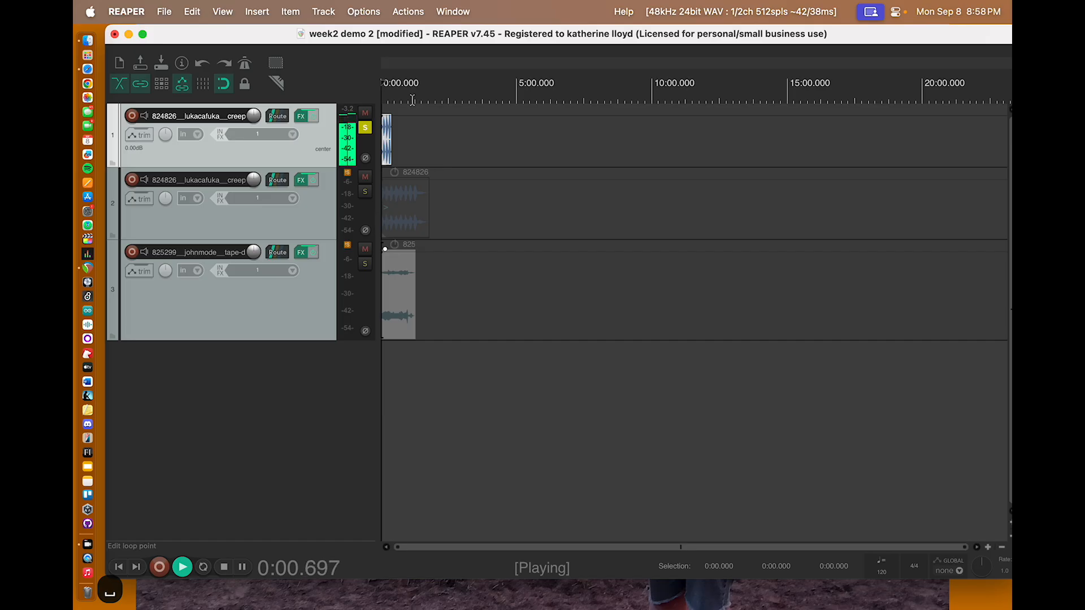
{"action": "key", "text": "space"}
Step: Rename the first track "big drum" and turn off its solo
{"action": "double_click", "coordinate": [198, 114]}
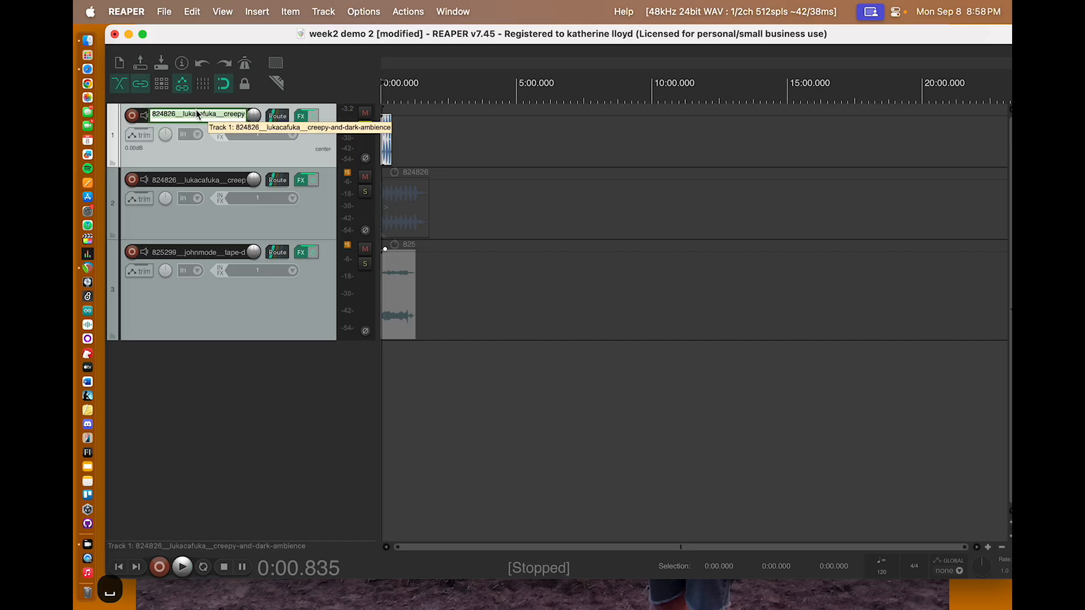
{"action": "type", "text": "big drum"}
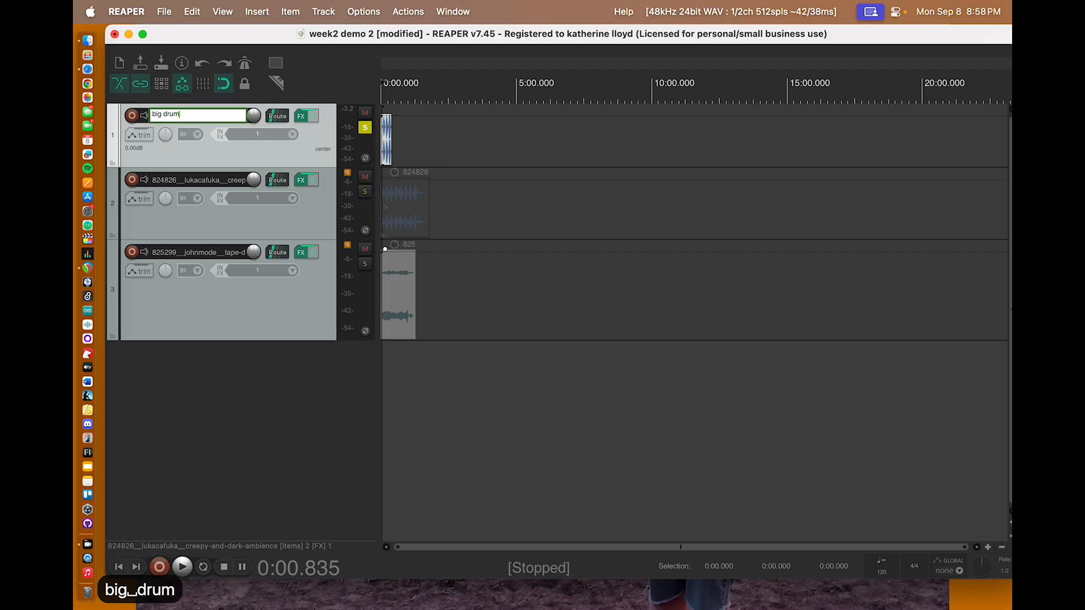
{"action": "key", "text": "Return"}
{"action": "left_click", "coordinate": [364, 128]}
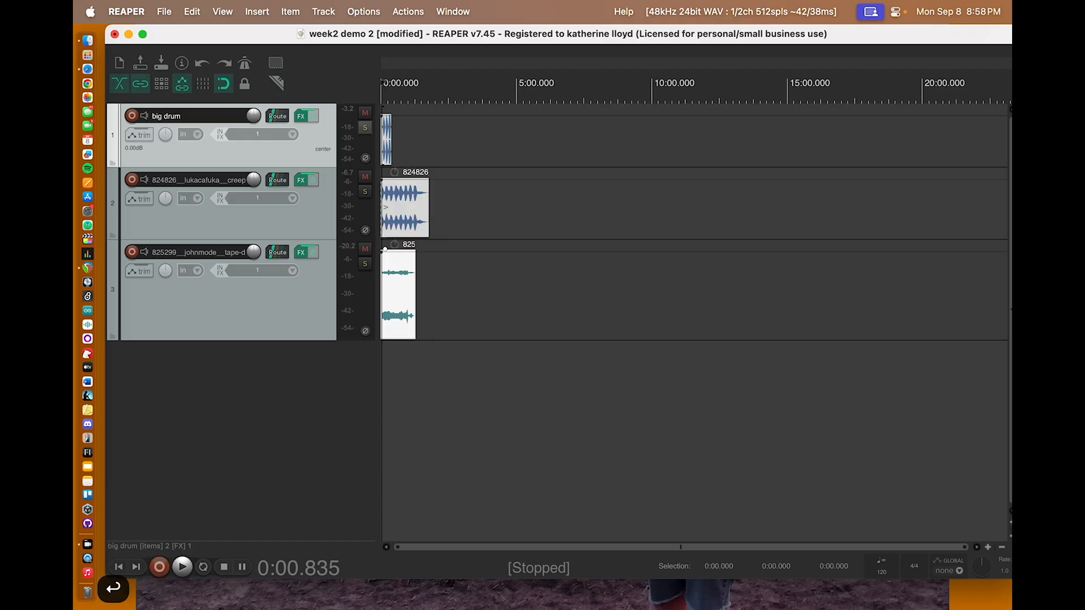
Step: Solo the second track and listen to it for a few seconds
{"action": "left_click", "coordinate": [365, 192]}
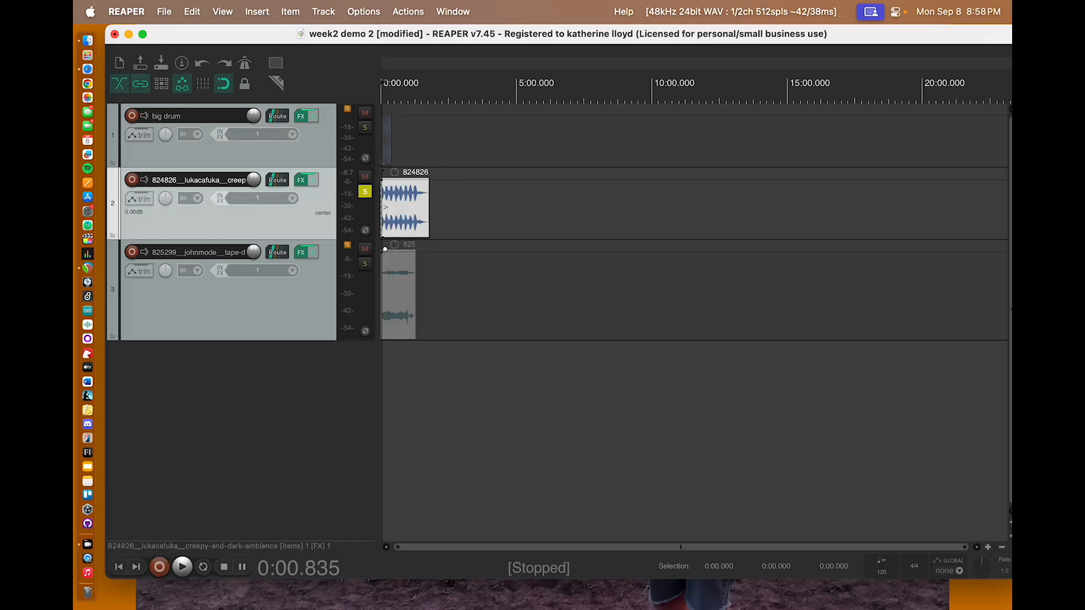
{"action": "key", "text": "space"}
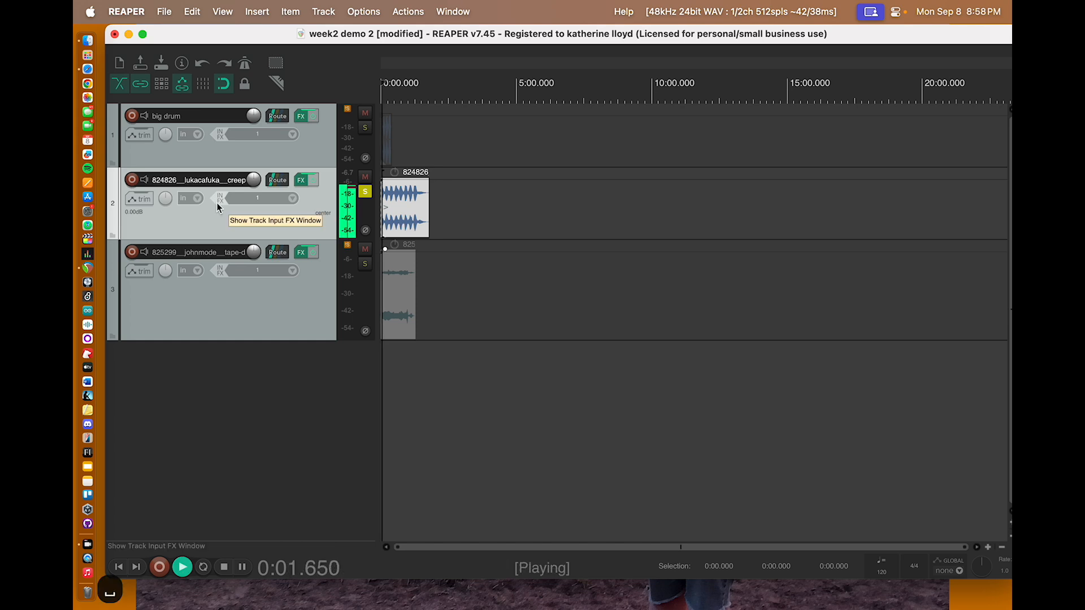
{"action": "key", "text": "space"}
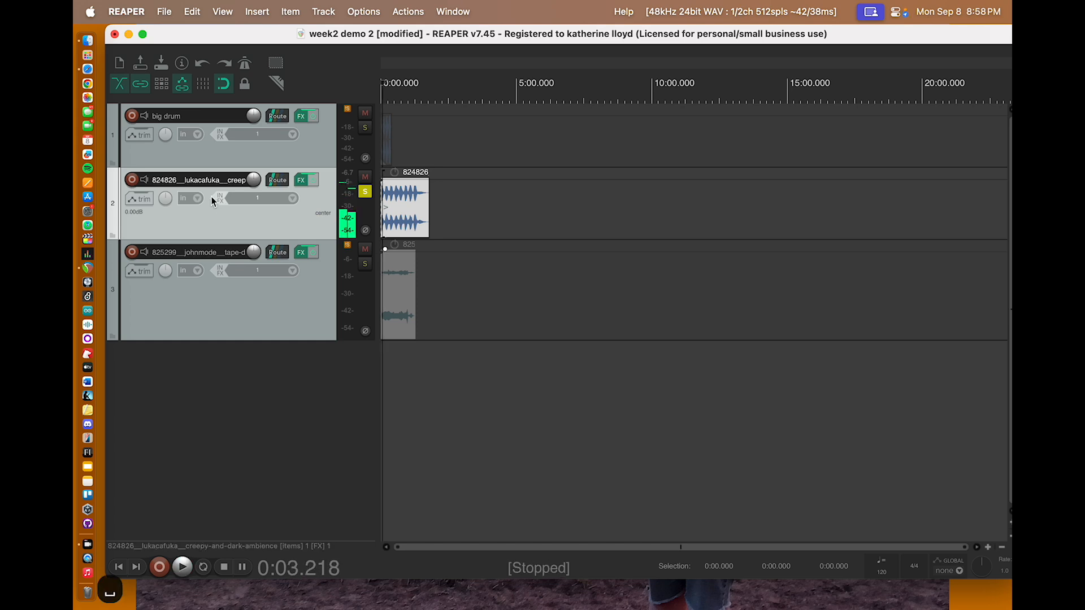
Step: Rename the second track "creepy ambience" and turn off its solo
{"action": "double_click", "coordinate": [207, 180]}
{"action": "type", "text": "creepy "}
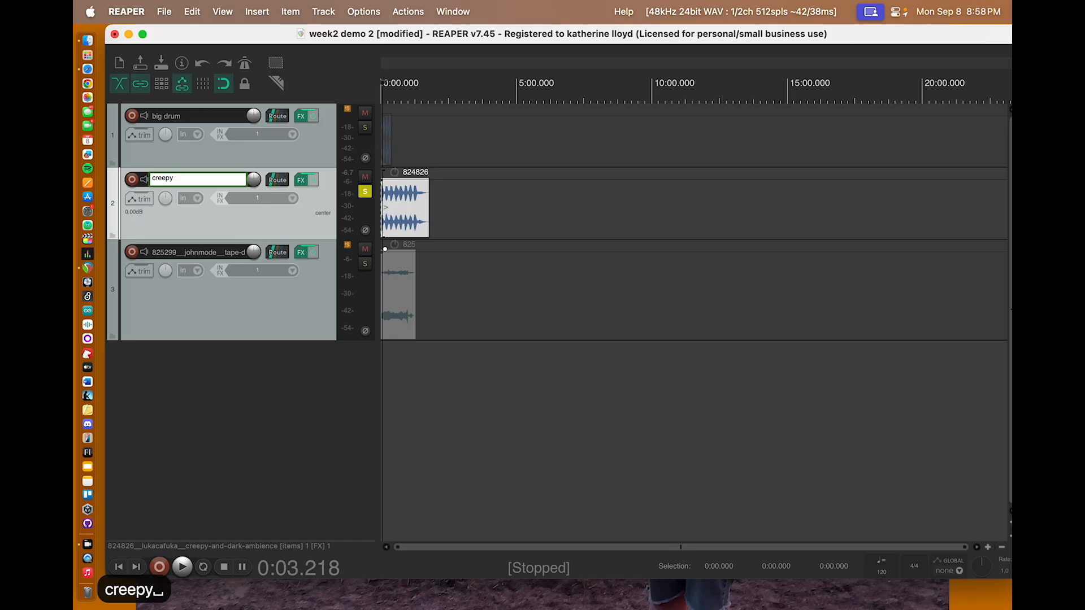
{"action": "type", "text": "ambience"}
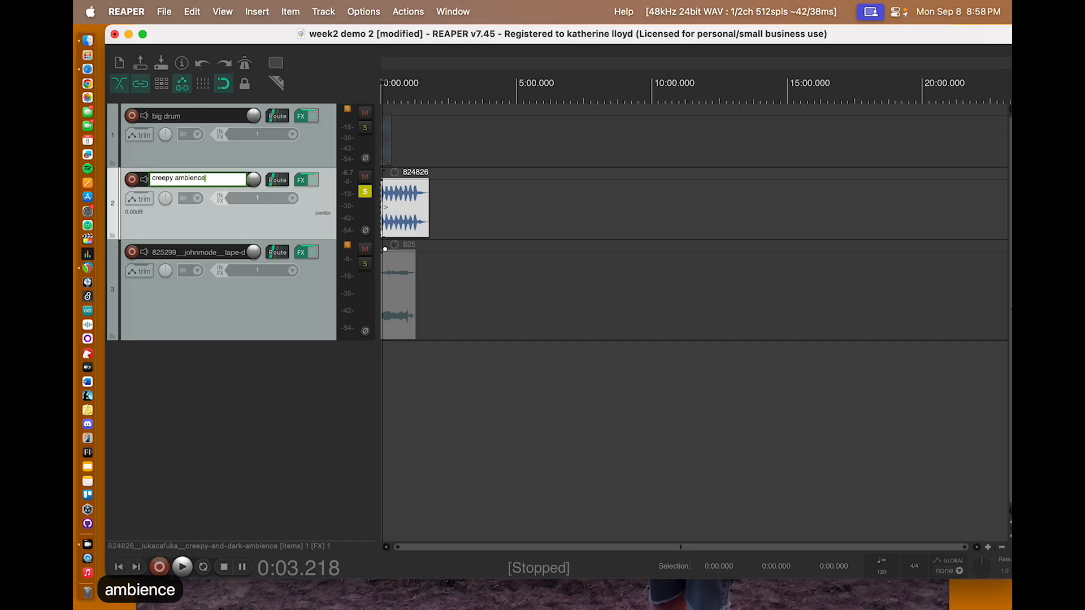
{"action": "key", "text": "Return"}
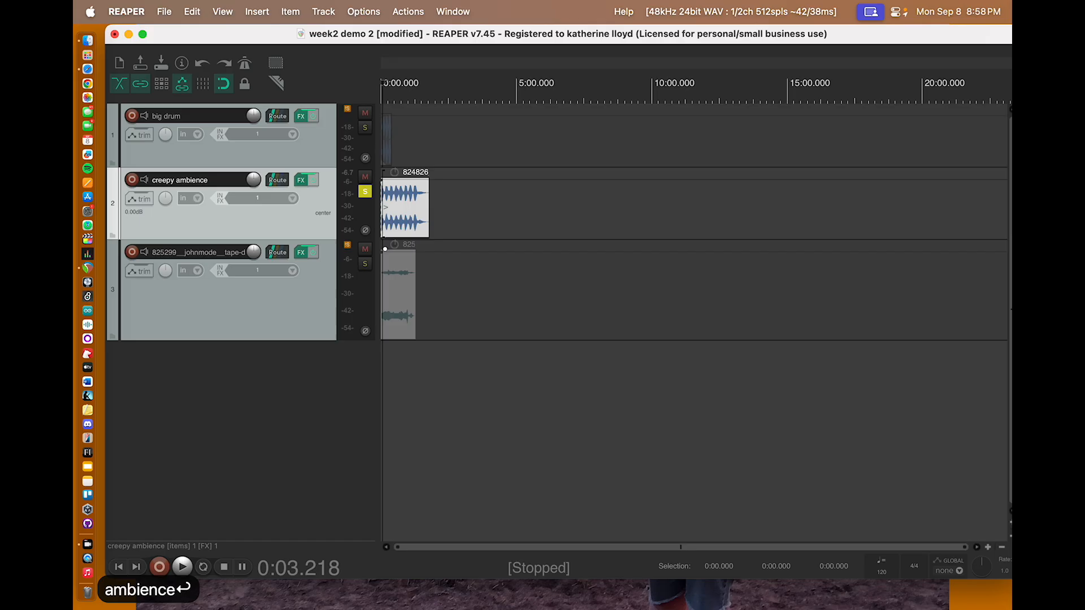
{"action": "left_click", "coordinate": [365, 192]}
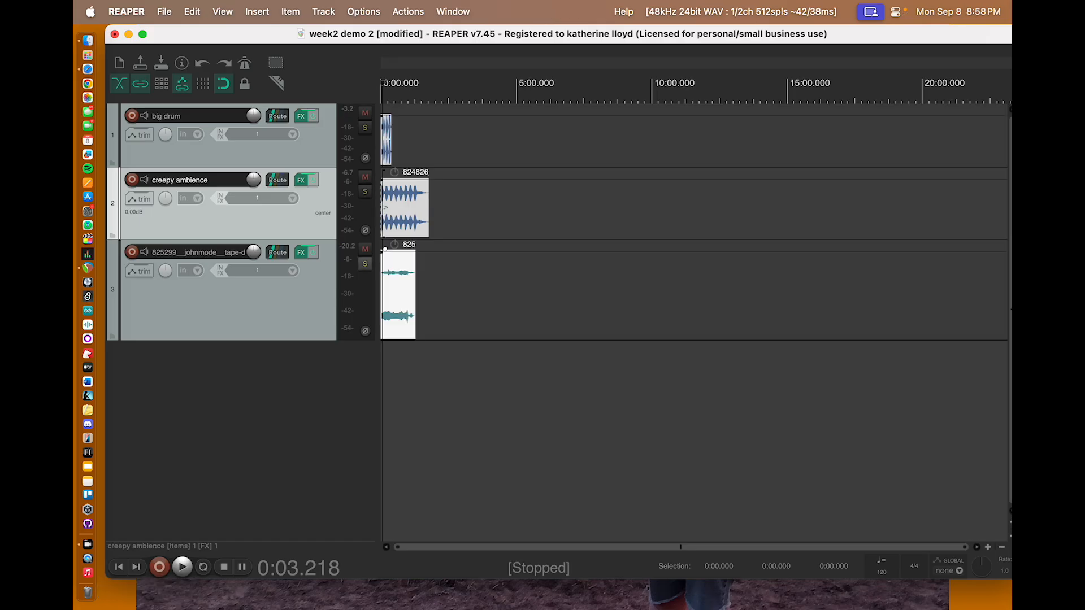
Step: Solo the third track and listen to it for a few seconds
{"action": "left_click", "coordinate": [365, 264]}
{"action": "key", "text": "space"}
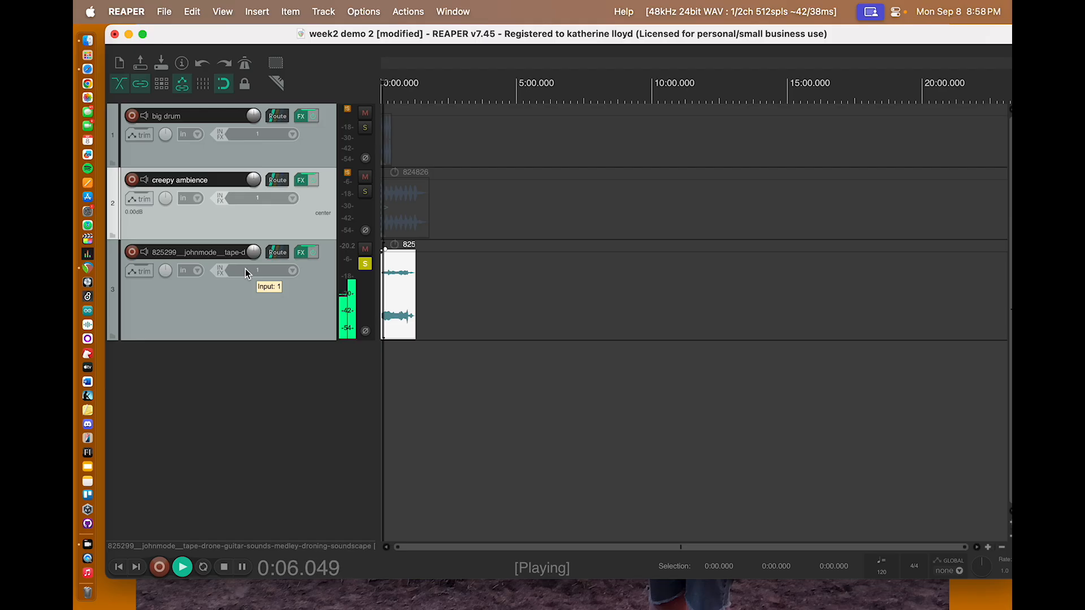
{"action": "key", "text": "space"}
Step: Rename the third track "tape drone"
{"action": "double_click", "coordinate": [207, 252]}
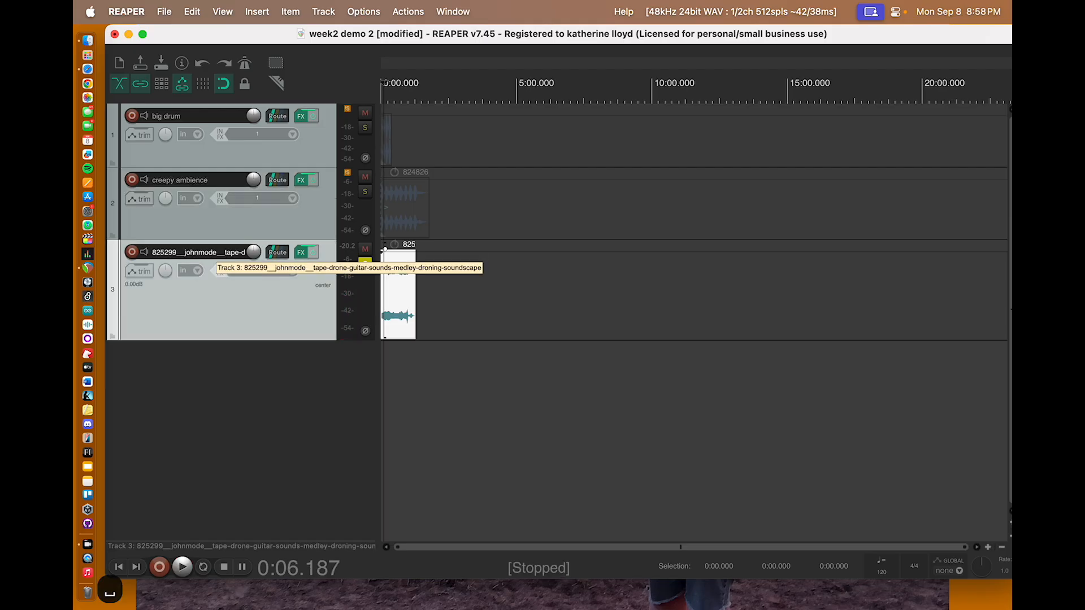
{"action": "type", "text": "tap"}
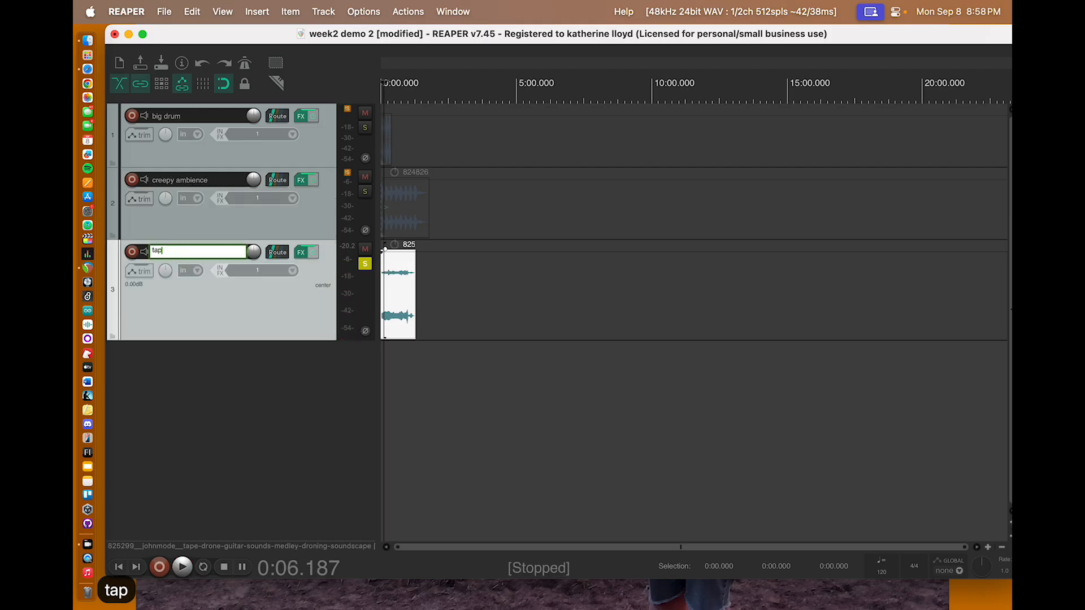
{"action": "type", "text": "e drone"}
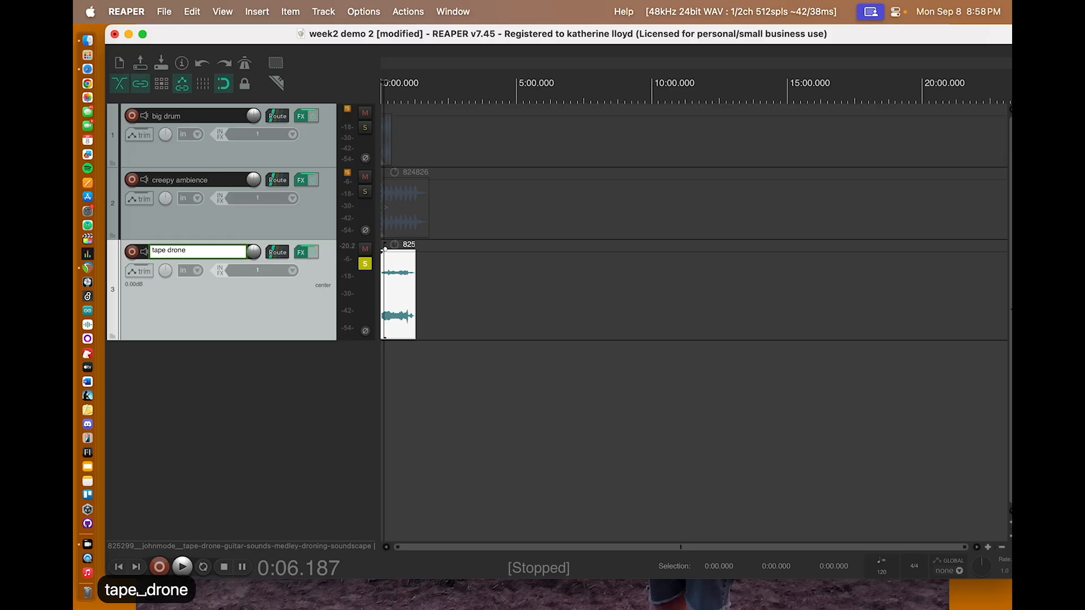
{"action": "key", "text": "Return"}
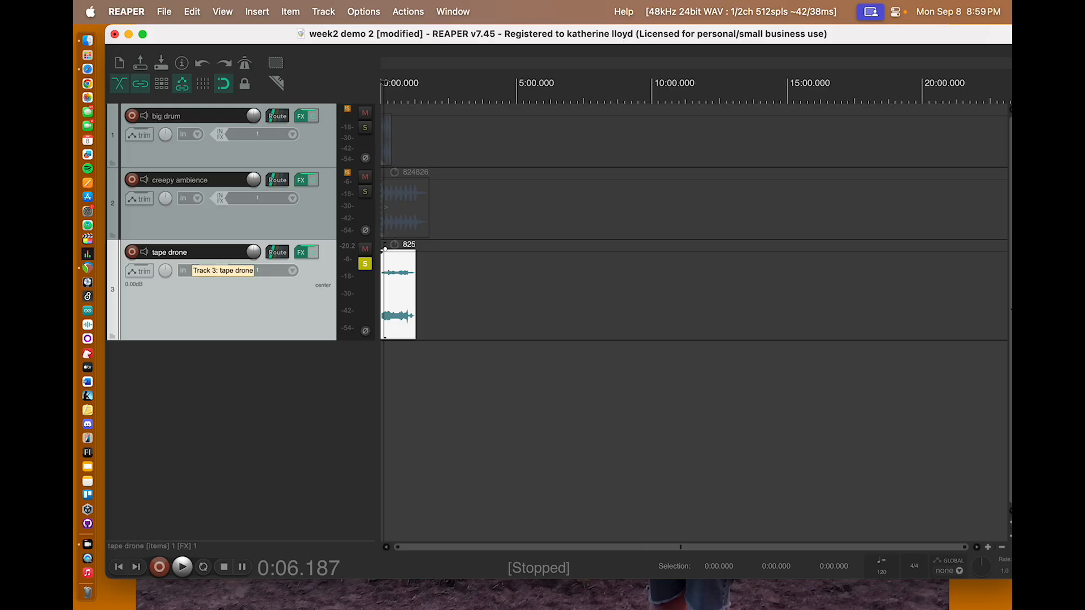
Step: Open the big drum track's name for editing and close it again
{"action": "left_click", "coordinate": [191, 117]}
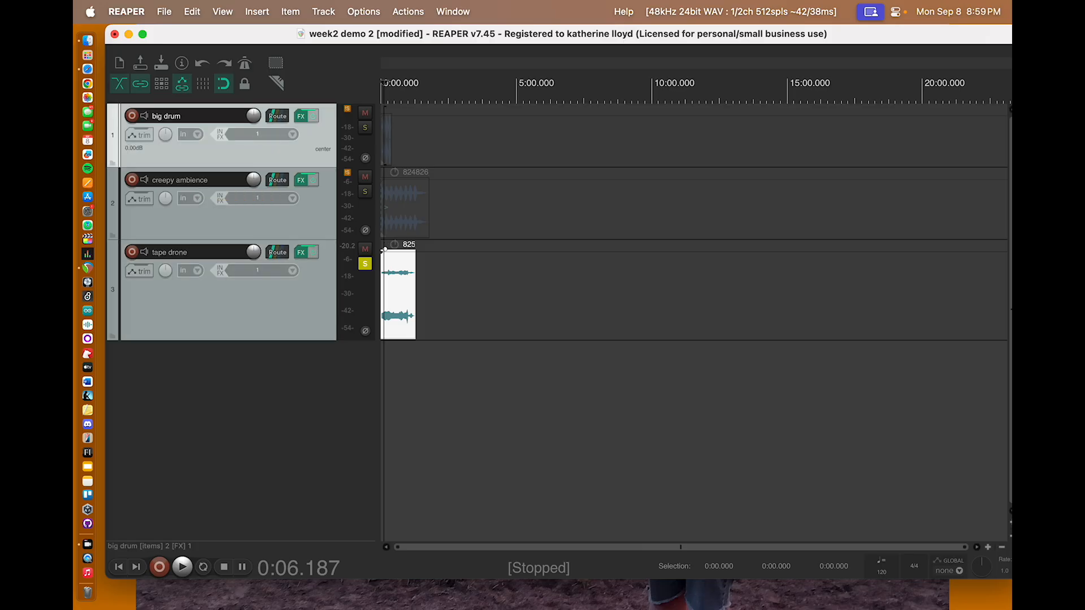
{"action": "double_click", "coordinate": [191, 116]}
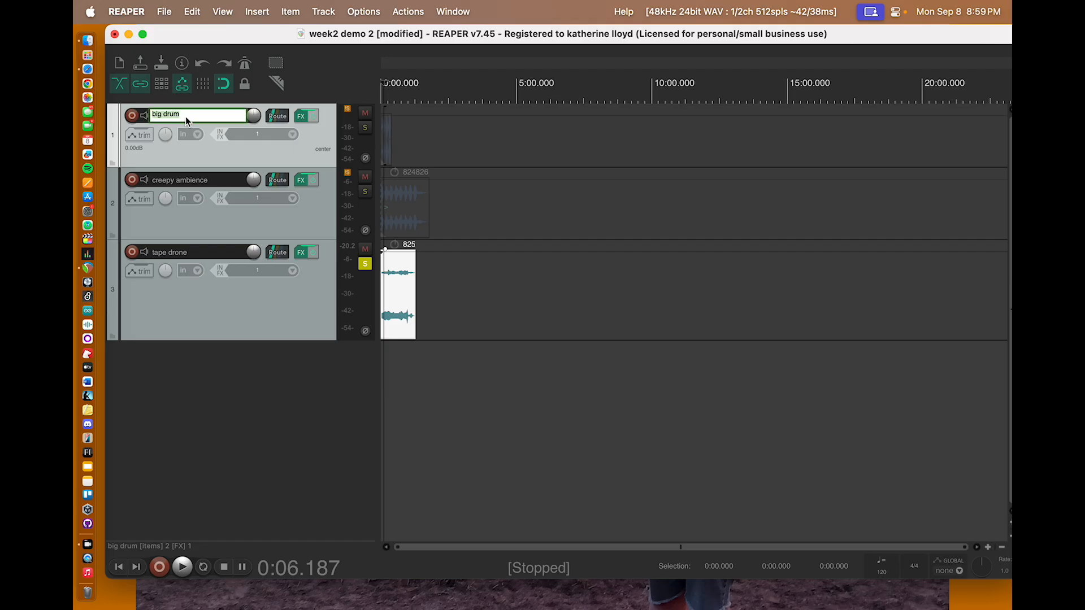
{"action": "key", "text": "Return"}
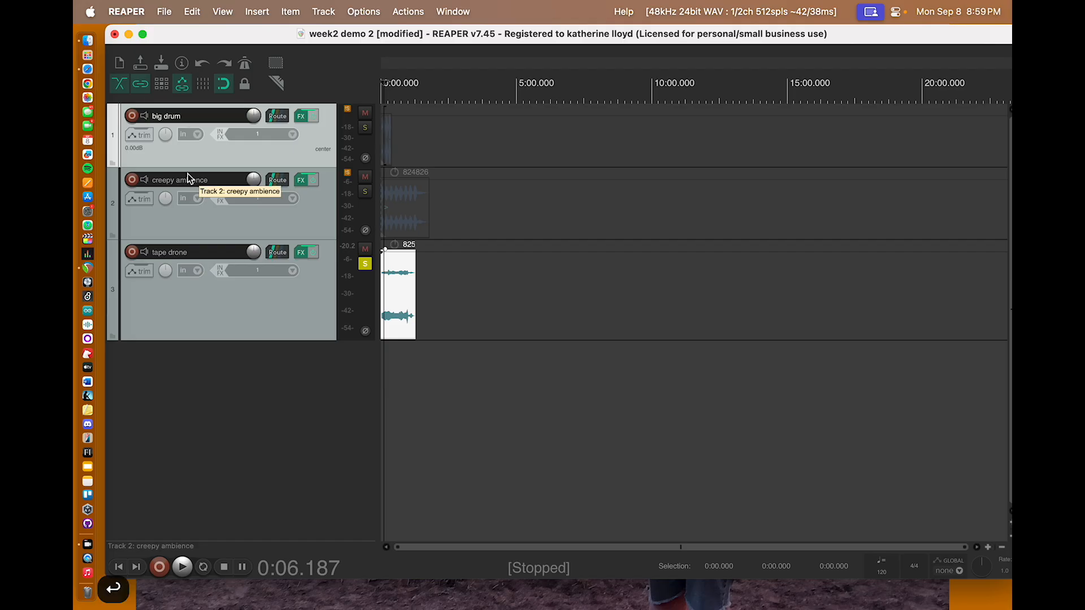
Step: Append "jjhkjhk" to the creepy ambience track's name and delete the added text again
{"action": "double_click", "coordinate": [189, 179]}
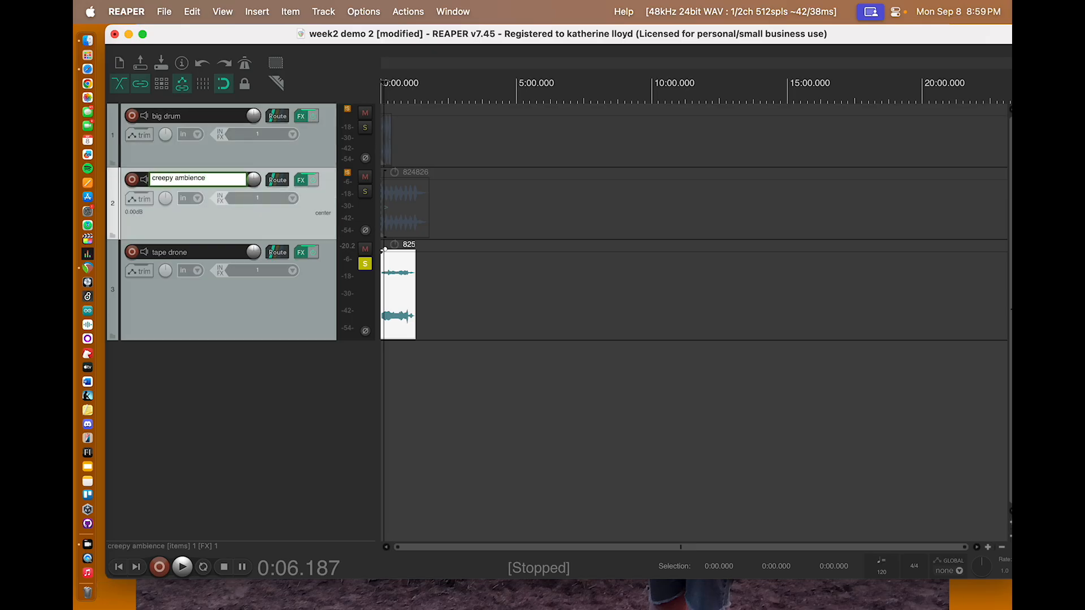
{"action": "type", "text": "jjhkjhk"}
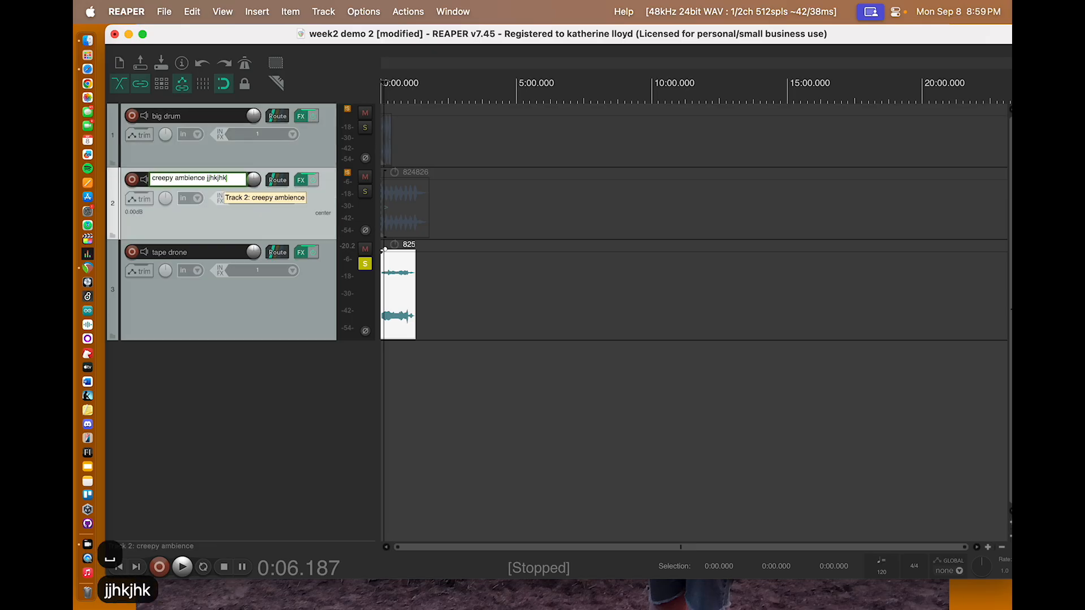
{"action": "key", "text": "BackSpace"}
{"action": "key", "text": "BackSpace"}
{"action": "key", "text": "BackSpace"}
{"action": "key", "text": "BackSpace"}
{"action": "key", "text": "BackSpace"}
{"action": "key", "text": "BackSpace"}
{"action": "key", "text": "BackSpace"}
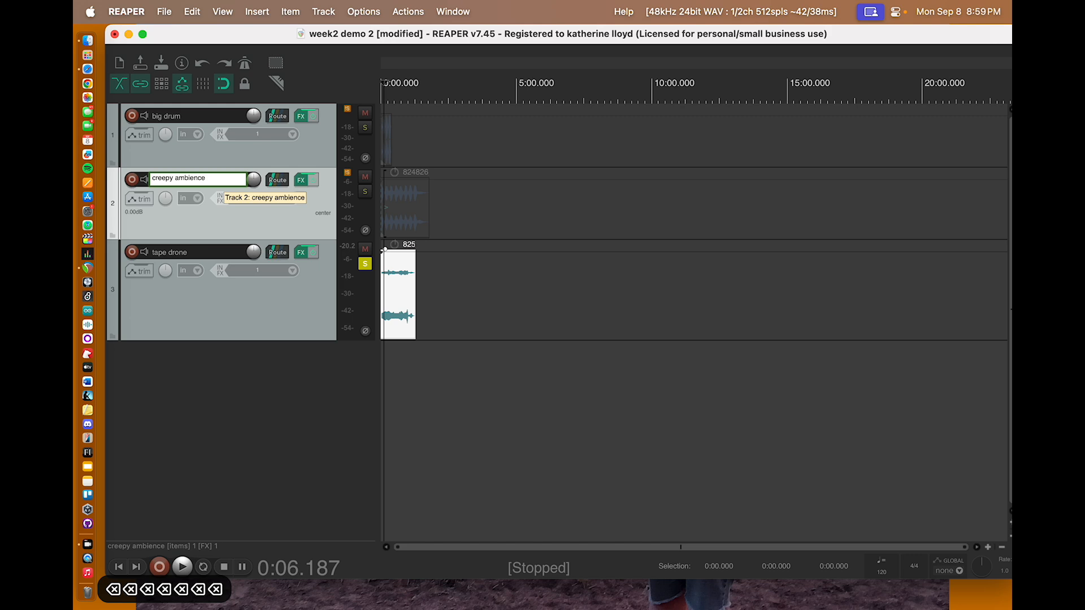
{"action": "key", "text": "Return"}
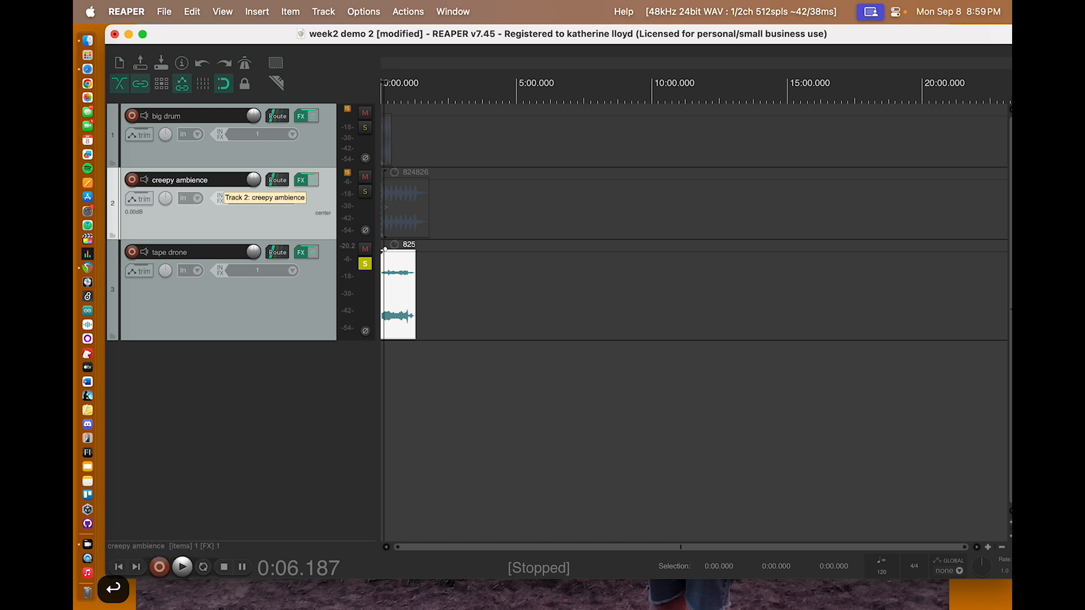
Step: Save the week2 demo 2 project
{"action": "key", "text": "super+s"}
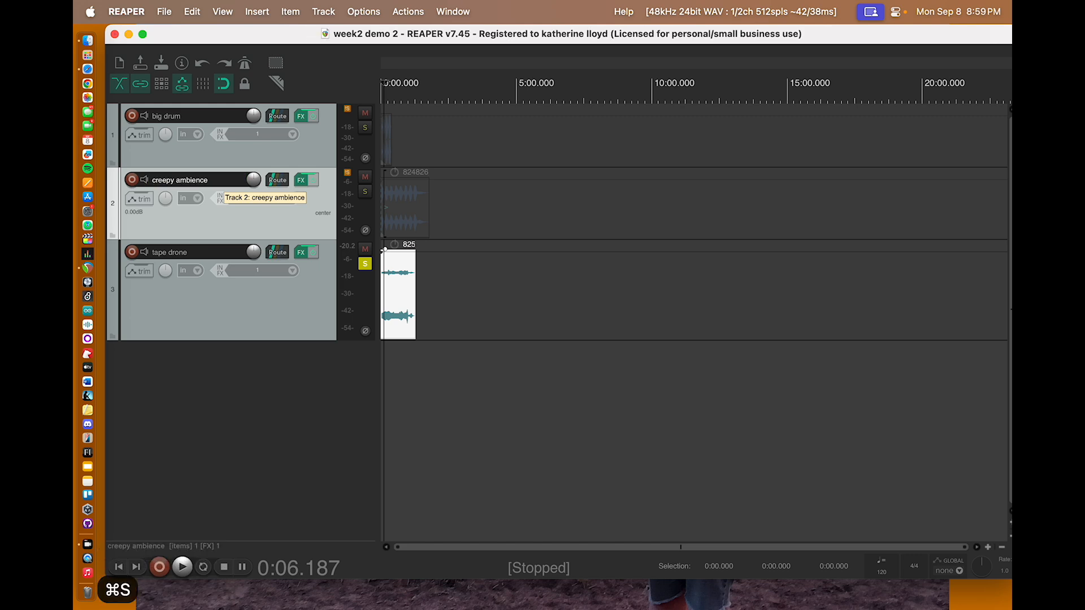
{"action": "key", "text": "super+s"}
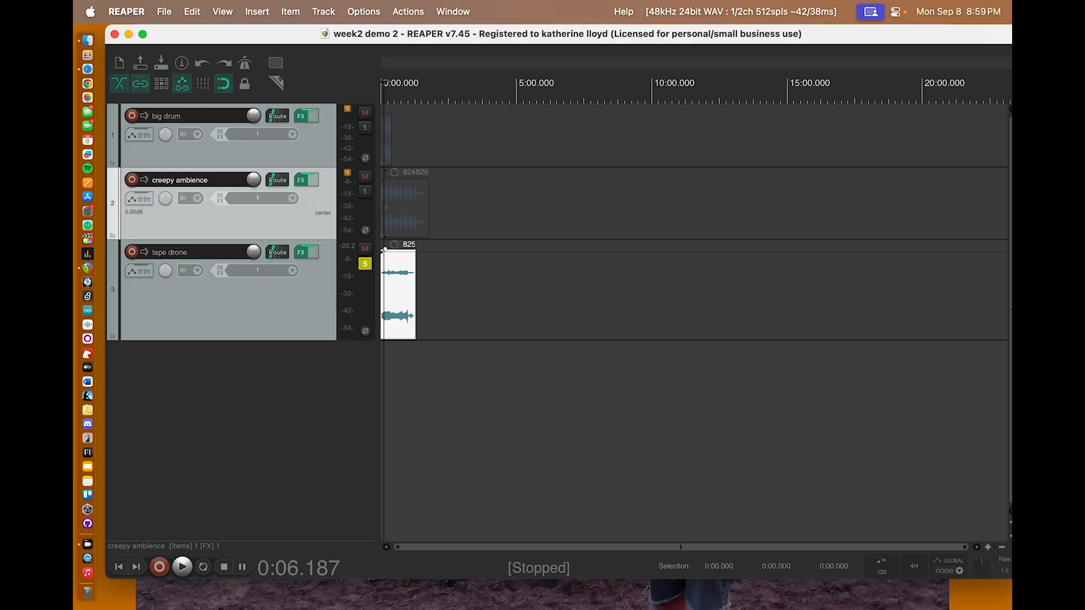
{"action": "left_click", "coordinate": [165, 12]}
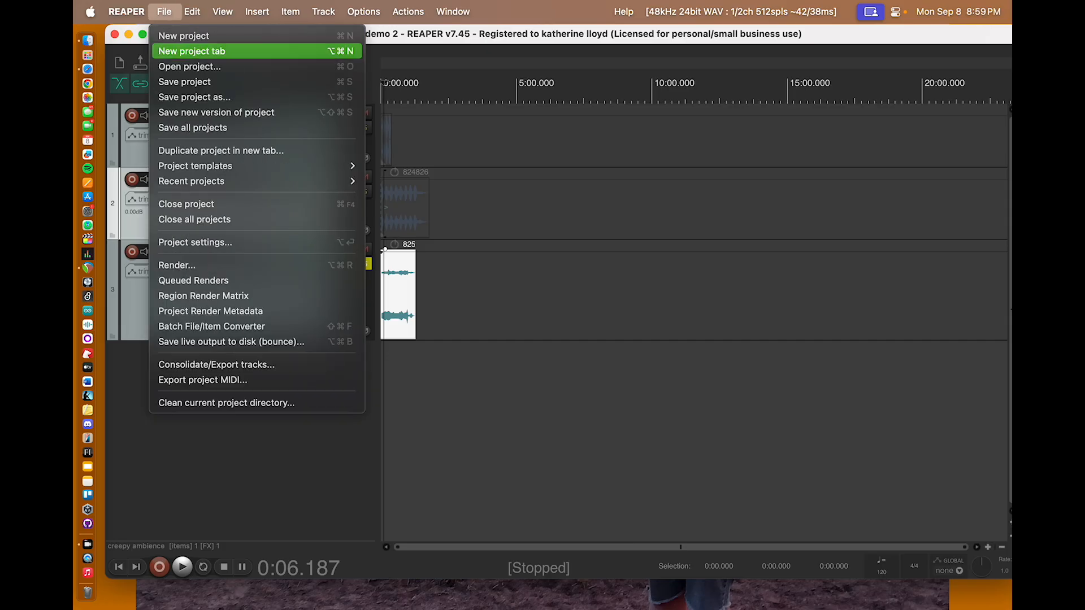
Step: Save the current project again and shift the project window slightly so its zoom controls are fully on screen
{"action": "left_click", "coordinate": [187, 81]}
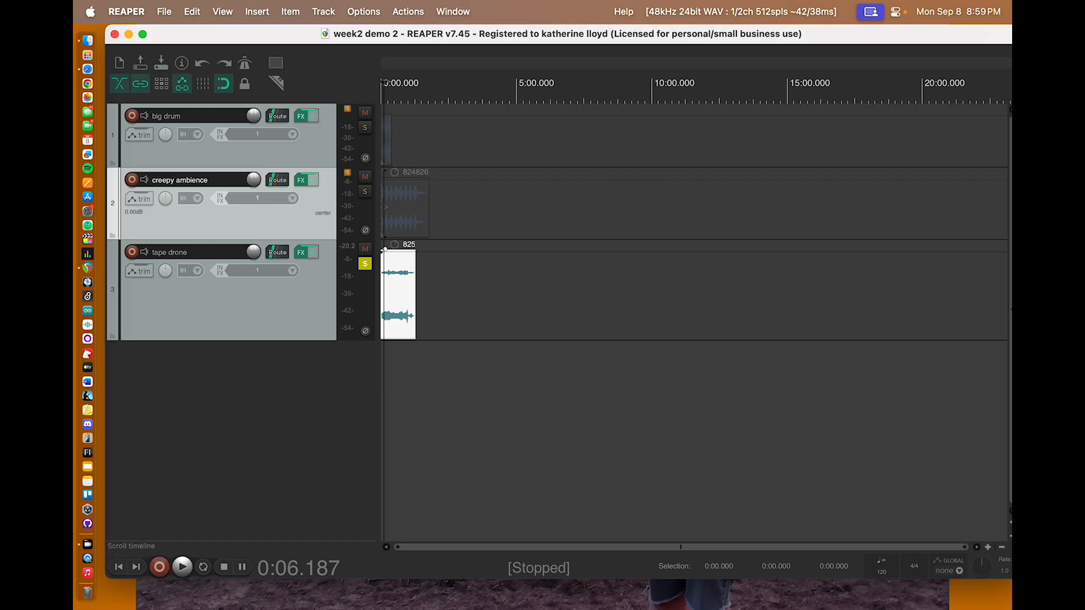
{"action": "left_click_drag", "start_coordinate": [565, 33], "coordinate": [558, 34]}
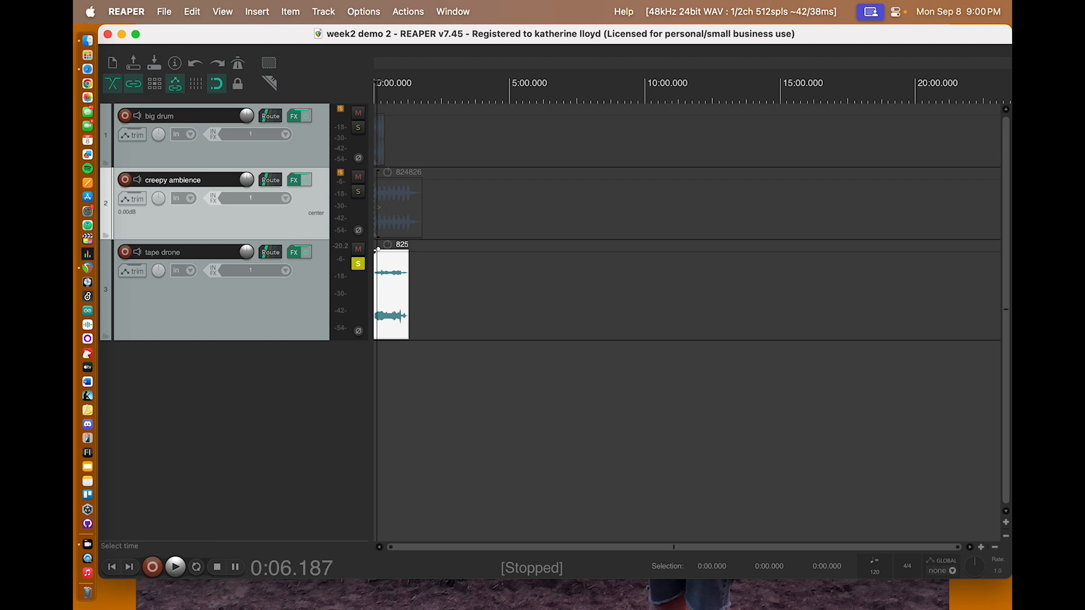
Step: Zoom the timeline horizontally until the clips fill the arrange view, and zoom vertically to enlarge the track heights
{"action": "left_click", "coordinate": [981, 547]}
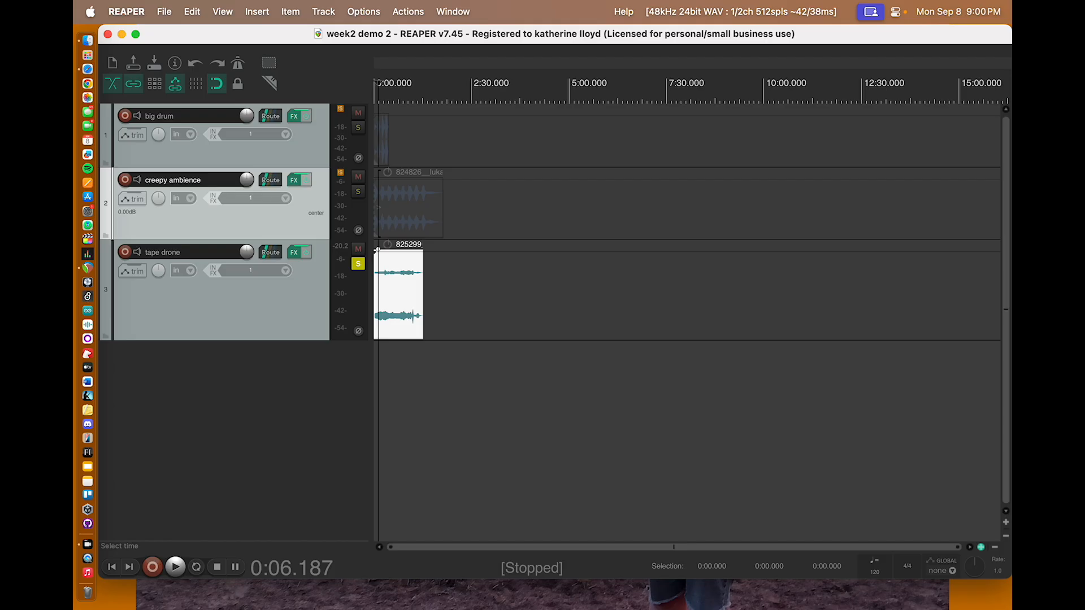
{"action": "left_click", "coordinate": [981, 547]}
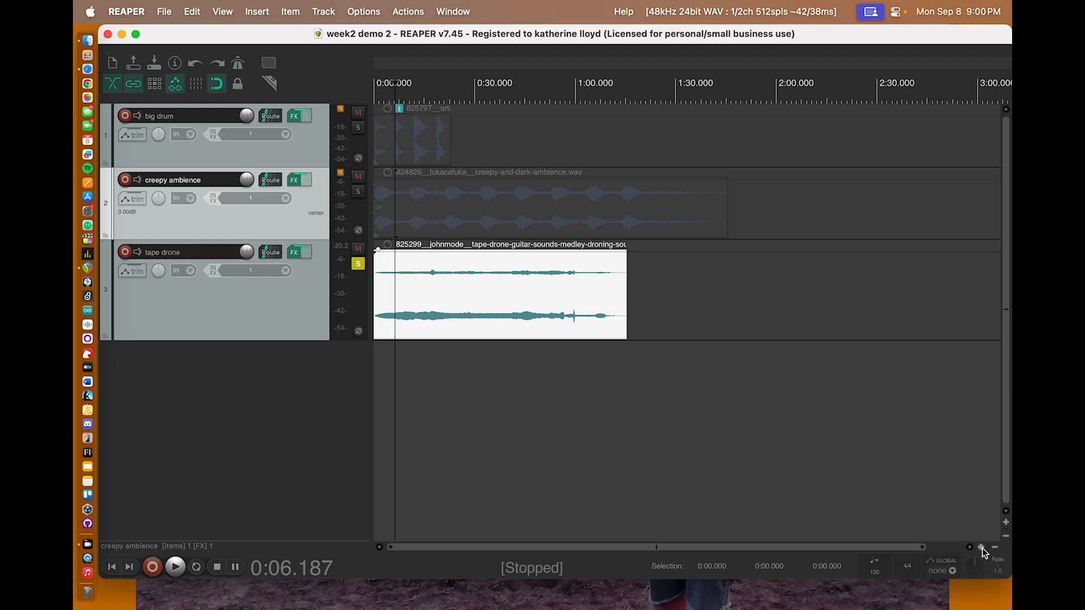
{"action": "left_click", "coordinate": [994, 547]}
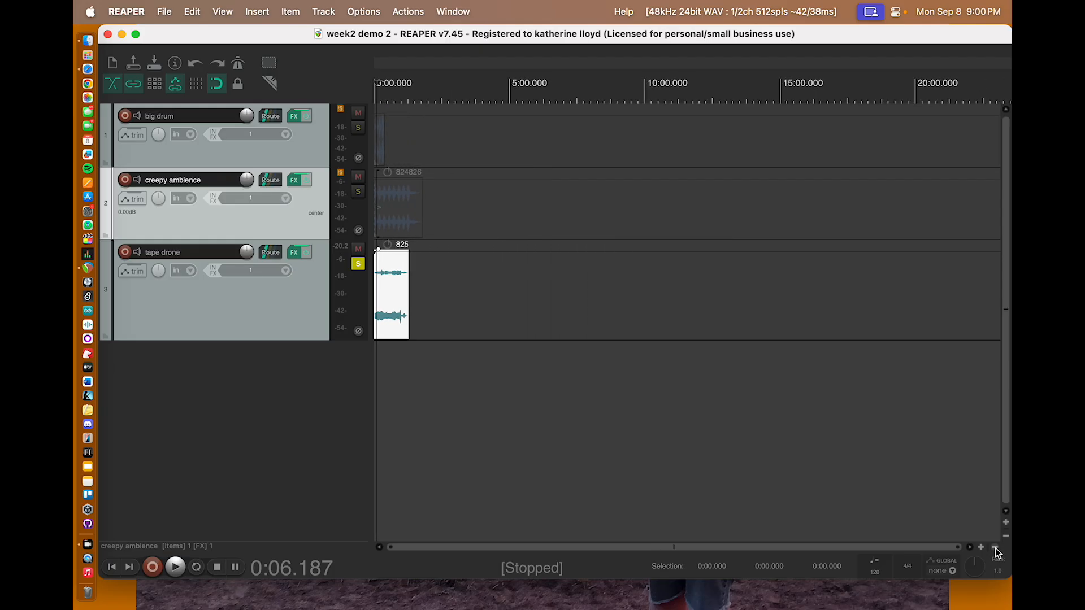
{"action": "left_click", "coordinate": [995, 547]}
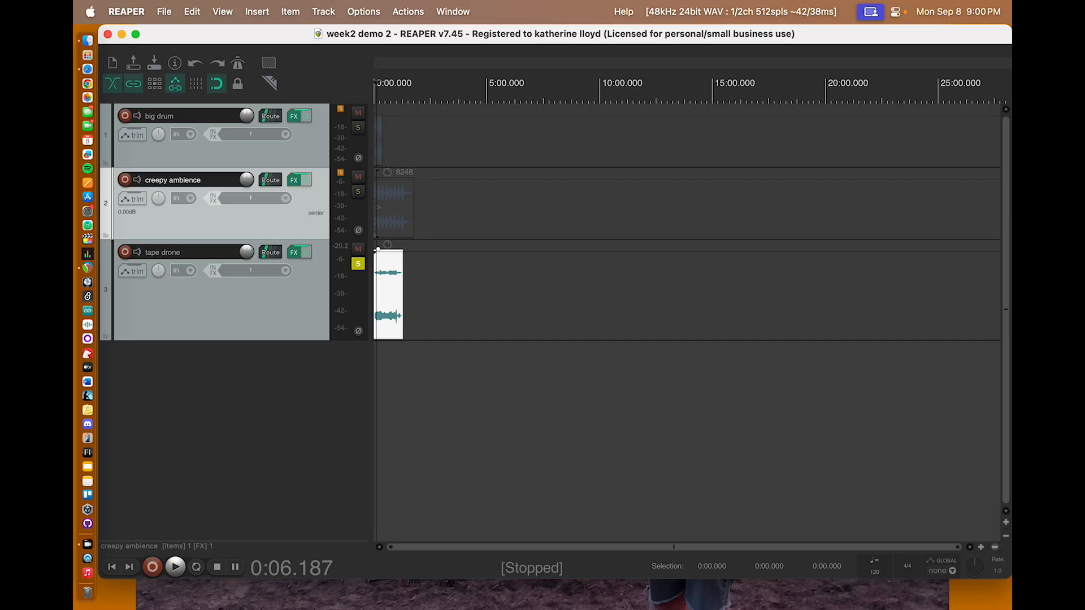
{"action": "left_click", "coordinate": [980, 547]}
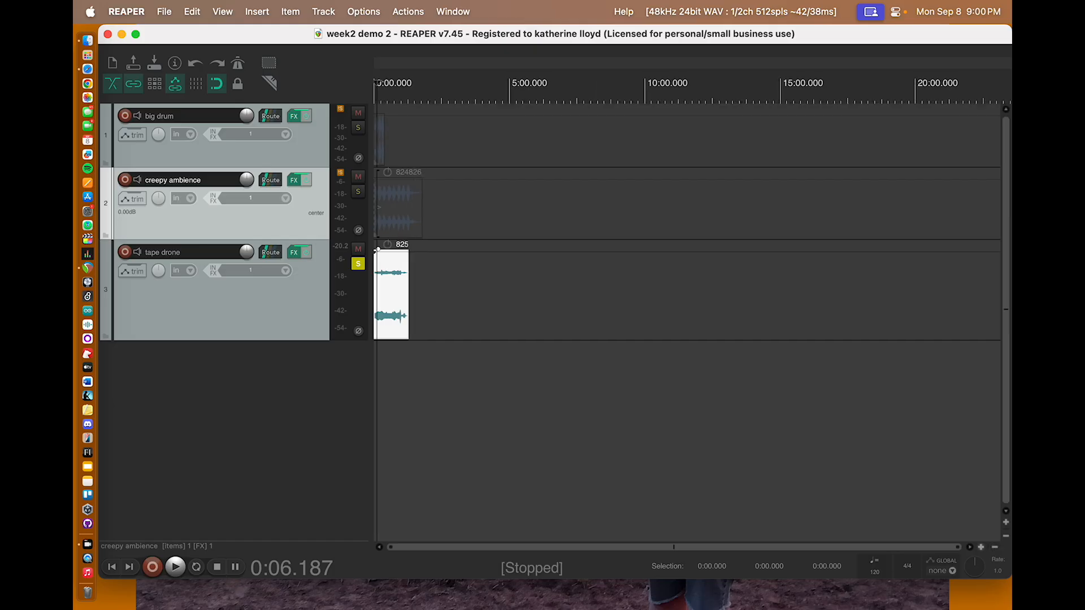
{"action": "left_click", "coordinate": [982, 548]}
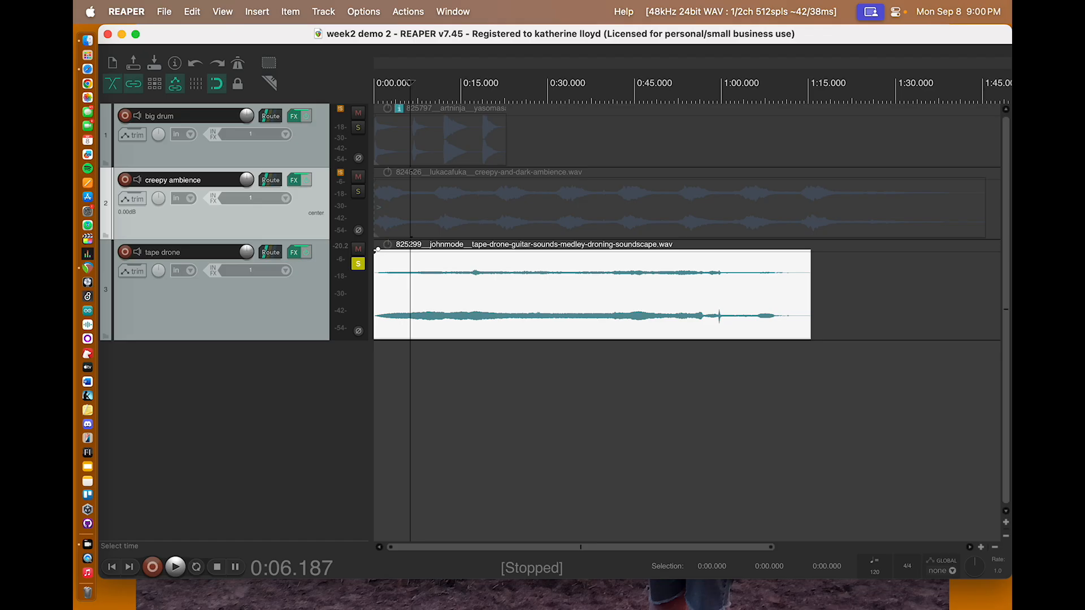
{"action": "left_click", "coordinate": [1005, 522]}
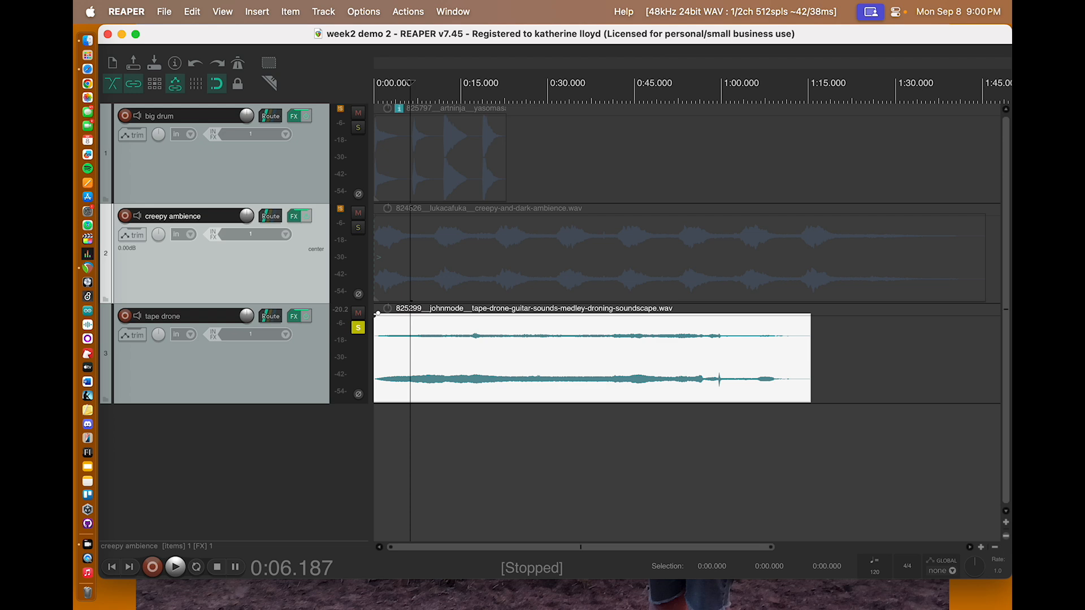
{"action": "left_click", "coordinate": [1006, 536]}
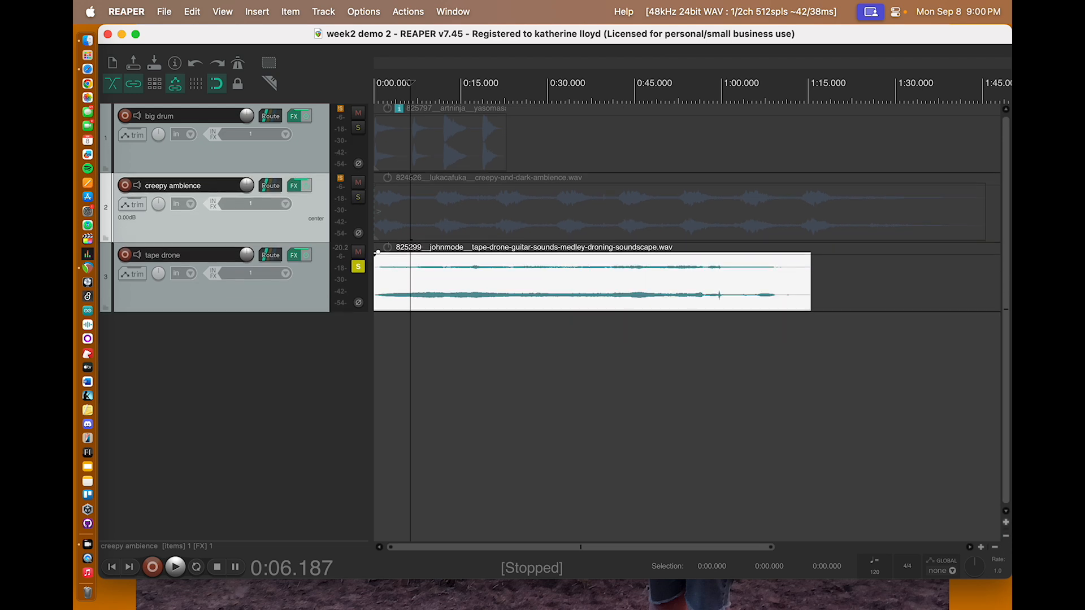
{"action": "left_click", "coordinate": [1006, 523]}
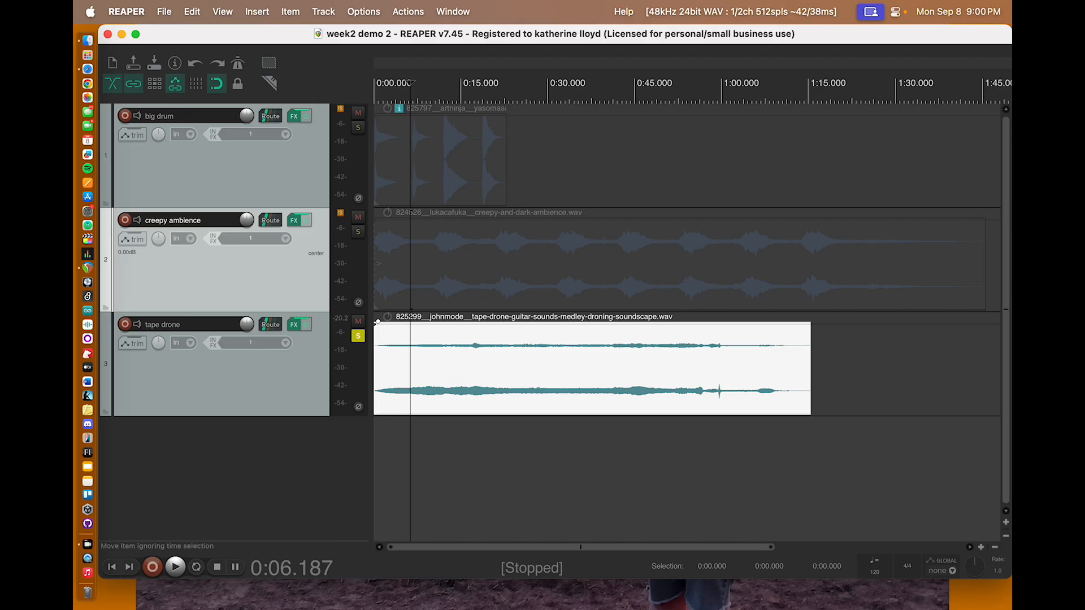
Step: Unsolo the tape drone track and solo the big drum track
{"action": "left_click", "coordinate": [357, 337]}
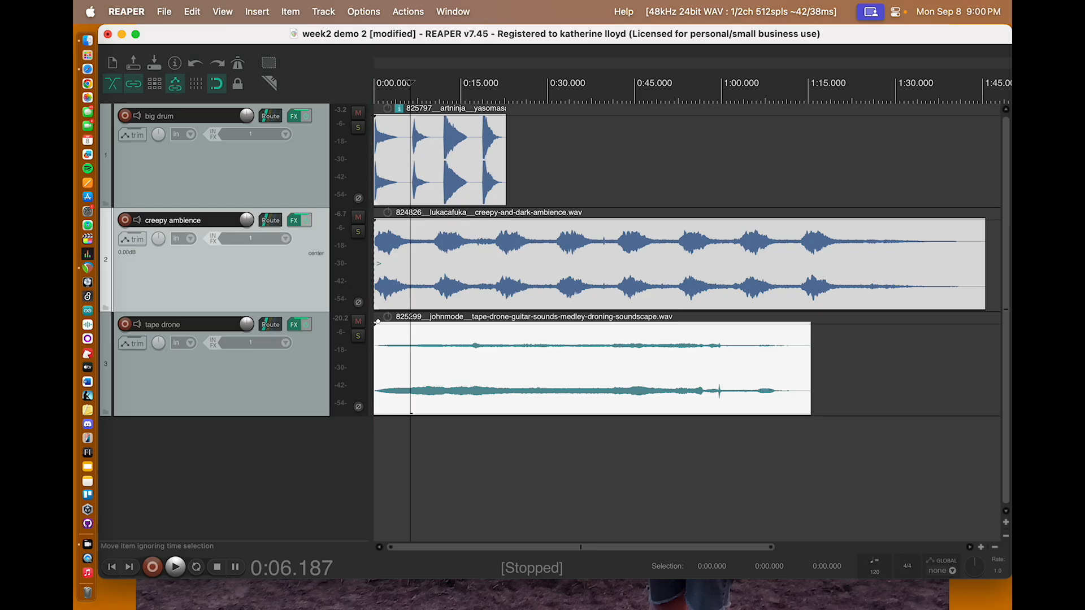
{"action": "left_click", "coordinate": [357, 127]}
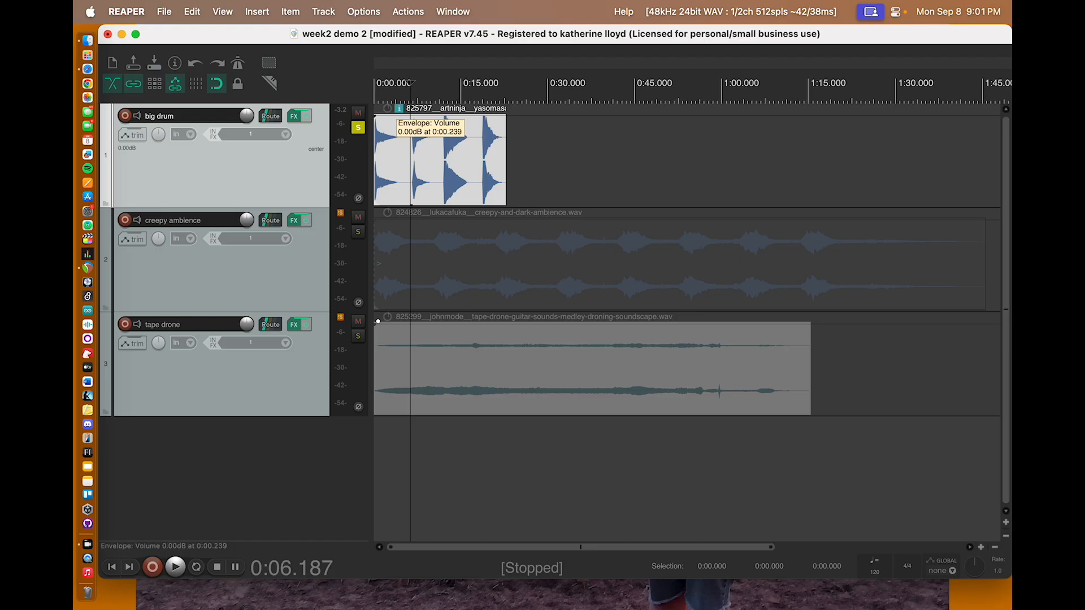
Step: Add a short fade-in at the start of the big drum clip and play it from the beginning
{"action": "left_click_drag", "start_coordinate": [374, 122], "coordinate": [377, 122]}
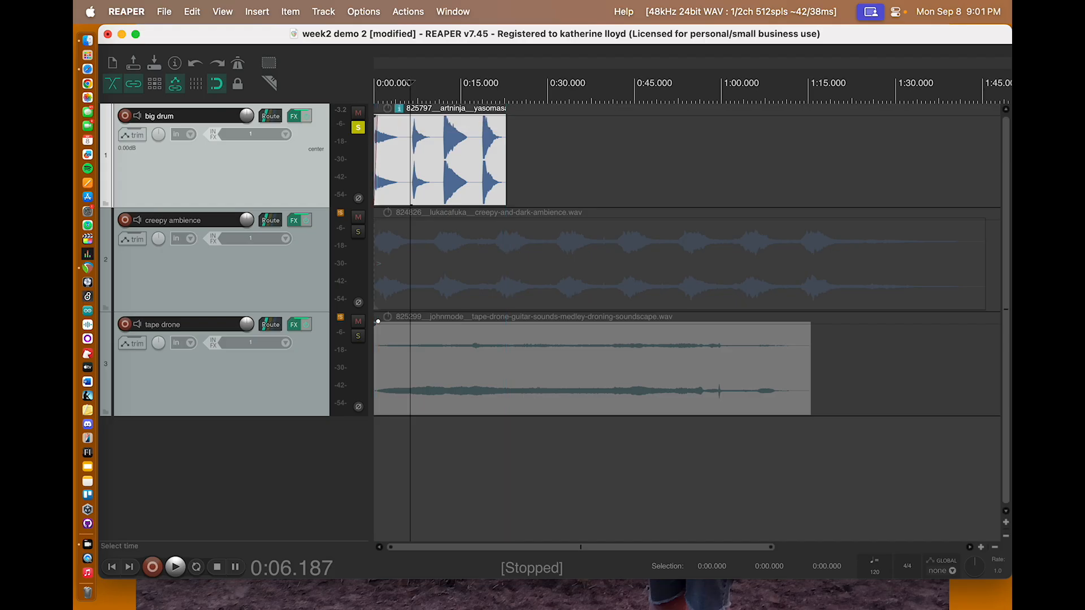
{"action": "left_click", "coordinate": [981, 547]}
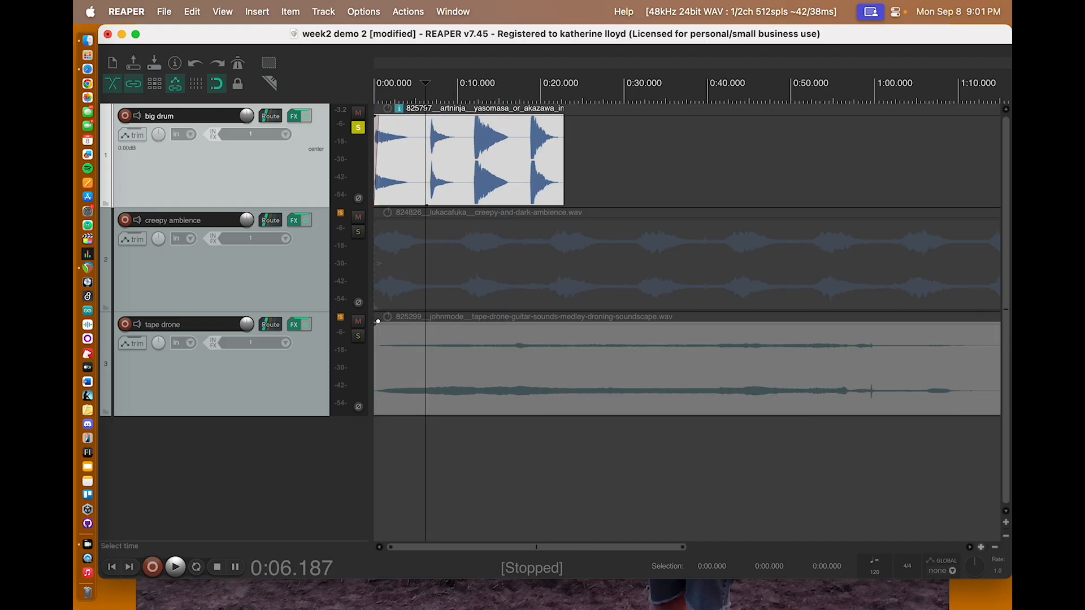
{"action": "left_click", "coordinate": [980, 547]}
{"action": "left_click", "coordinate": [981, 547]}
{"action": "left_click", "coordinate": [981, 547]}
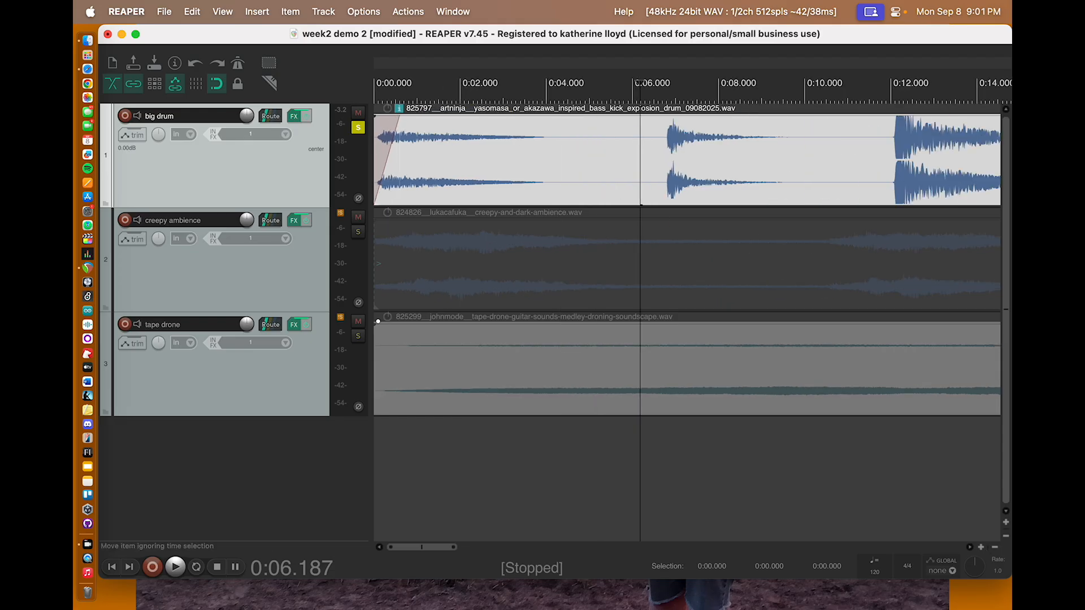
{"action": "key", "text": "Return"}
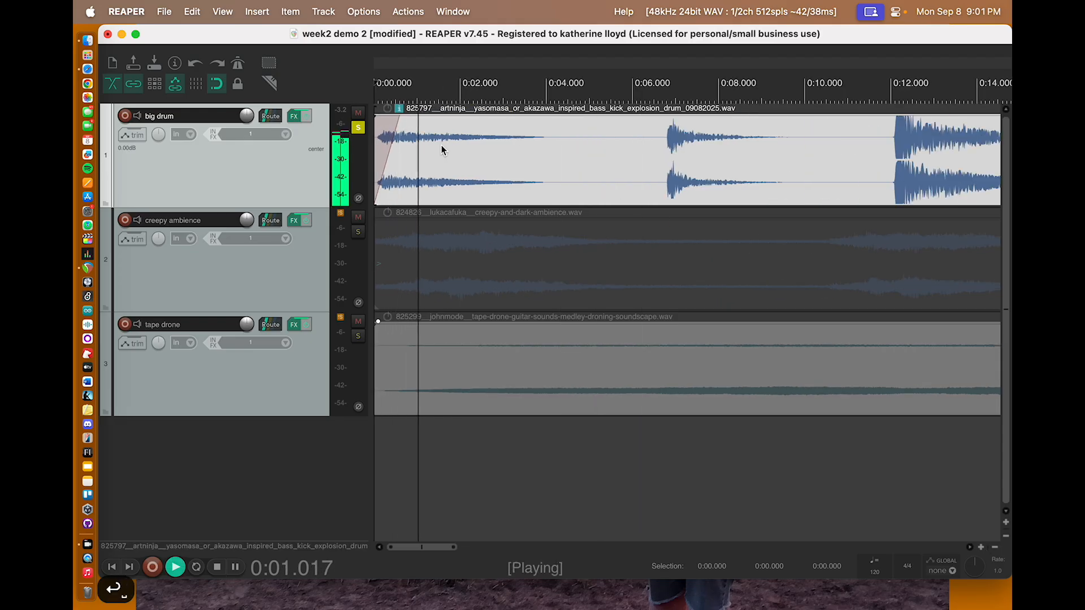
{"action": "key", "text": "space"}
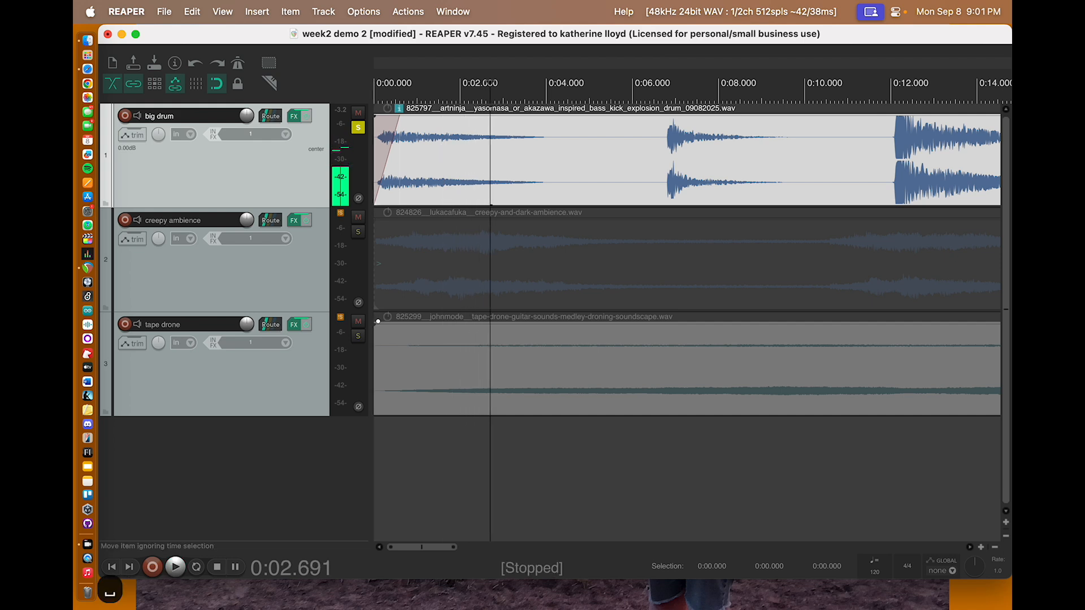
Step: Shorten the big drum clip's fade-in to about 0.13 s and play its opening twice from the project start
{"action": "left_click_drag", "start_coordinate": [399, 121], "coordinate": [376, 123]}
{"action": "key", "text": "Return"}
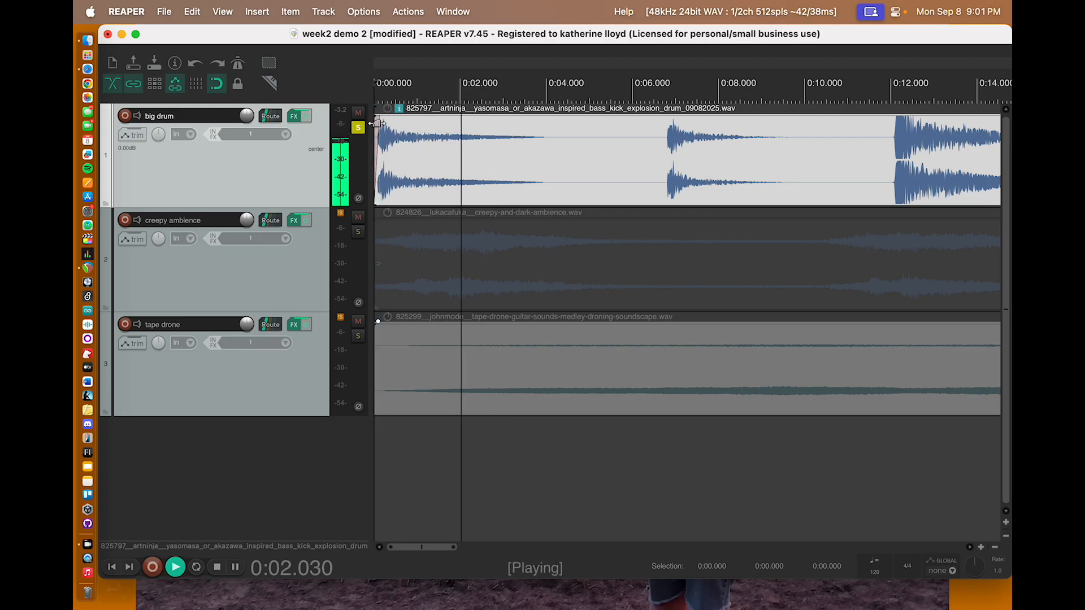
{"action": "key", "text": "space"}
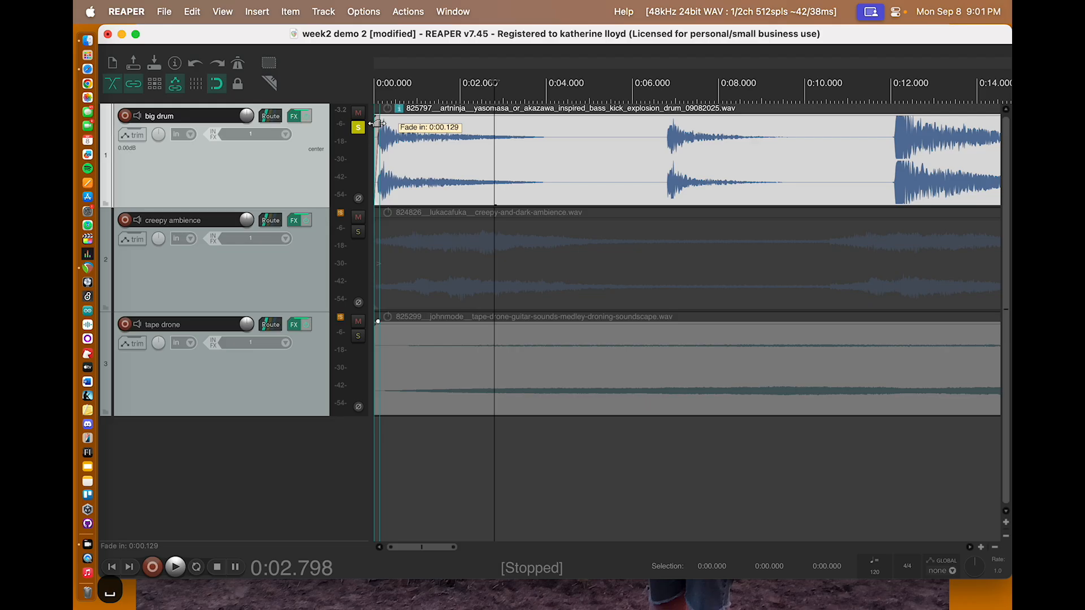
{"action": "key", "text": "Return"}
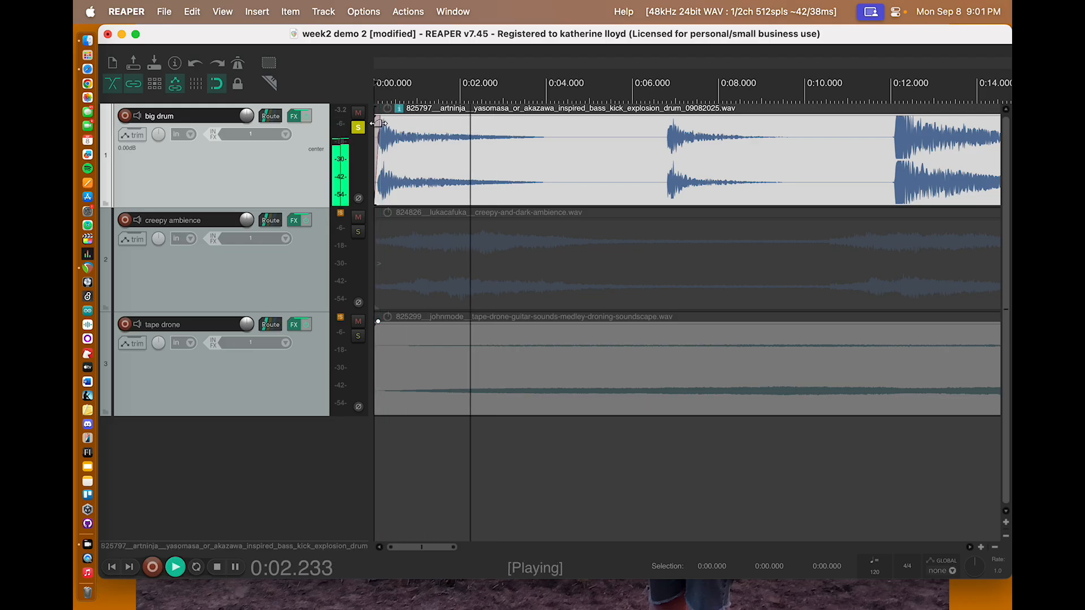
{"action": "key", "text": "space"}
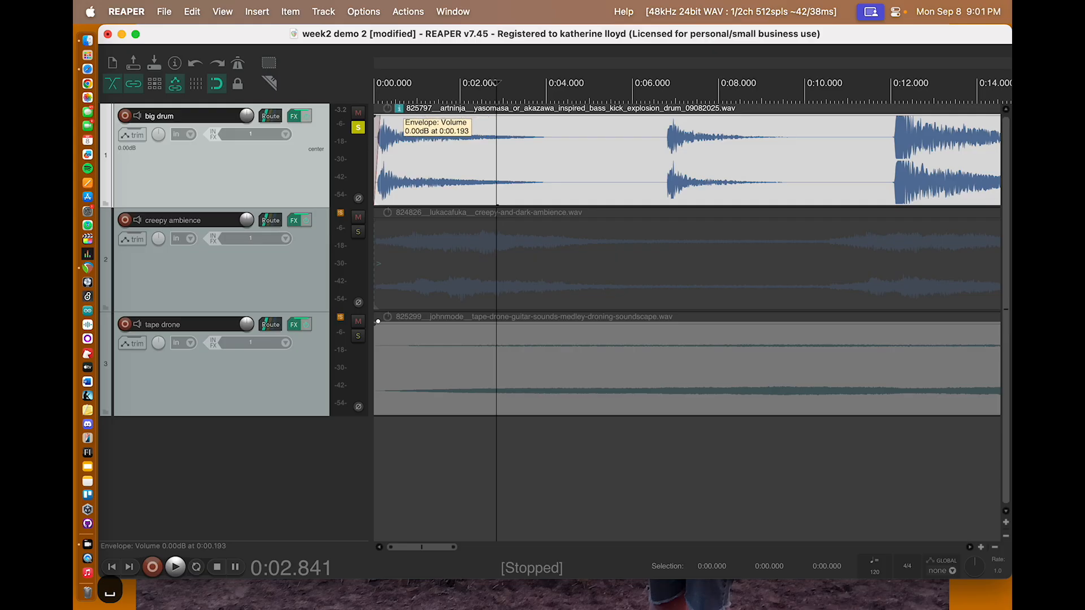
Step: Select the big drum clip and add a short fade-out at its end
{"action": "left_click", "coordinate": [379, 120]}
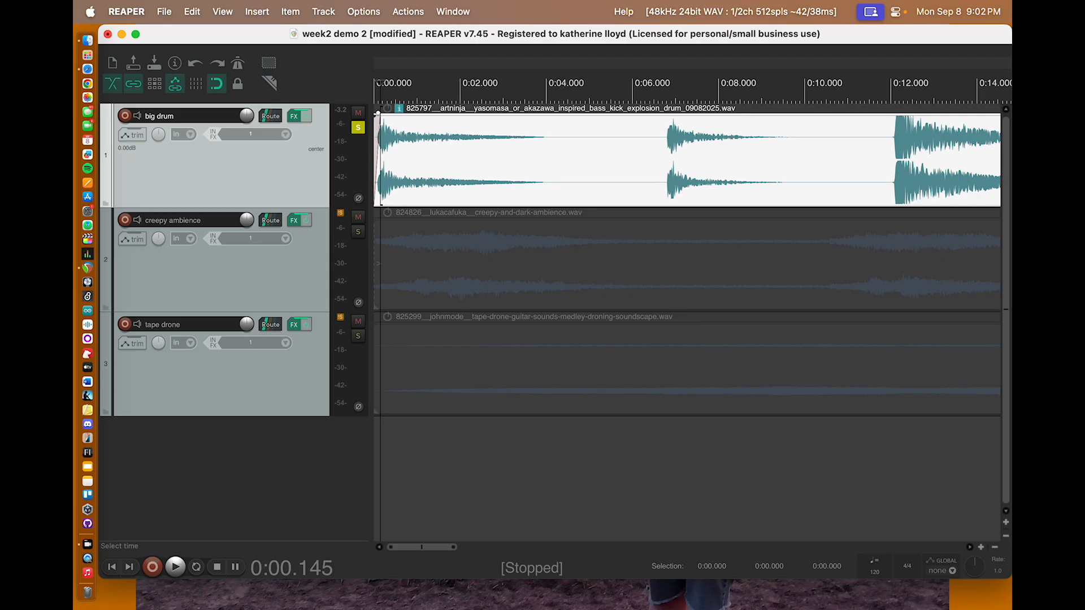
{"action": "left_click", "coordinate": [980, 547]}
{"action": "left_click", "coordinate": [995, 547]}
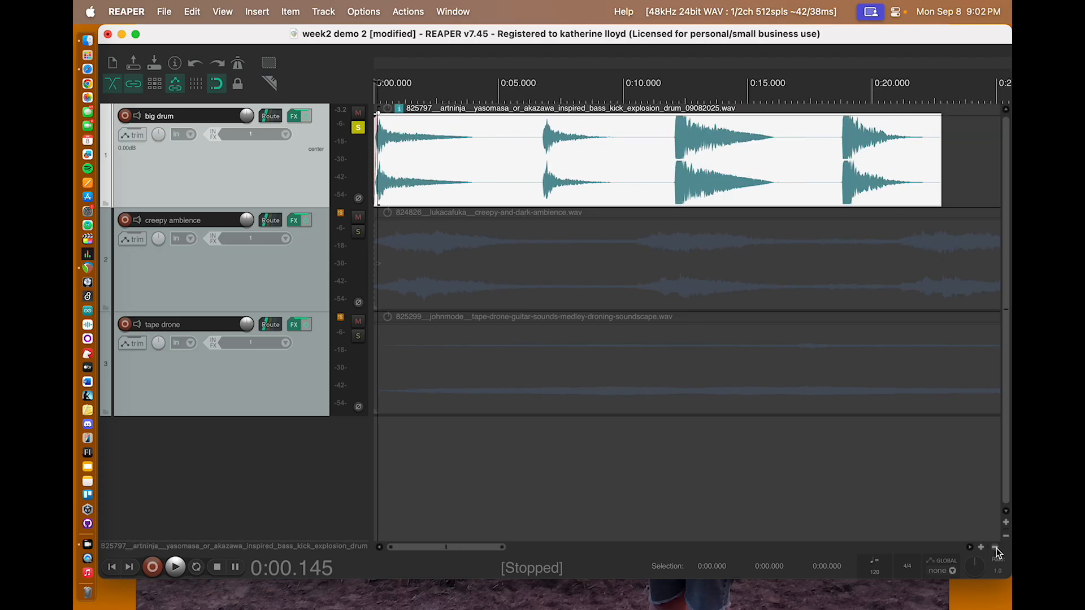
{"action": "left_click", "coordinate": [994, 547]}
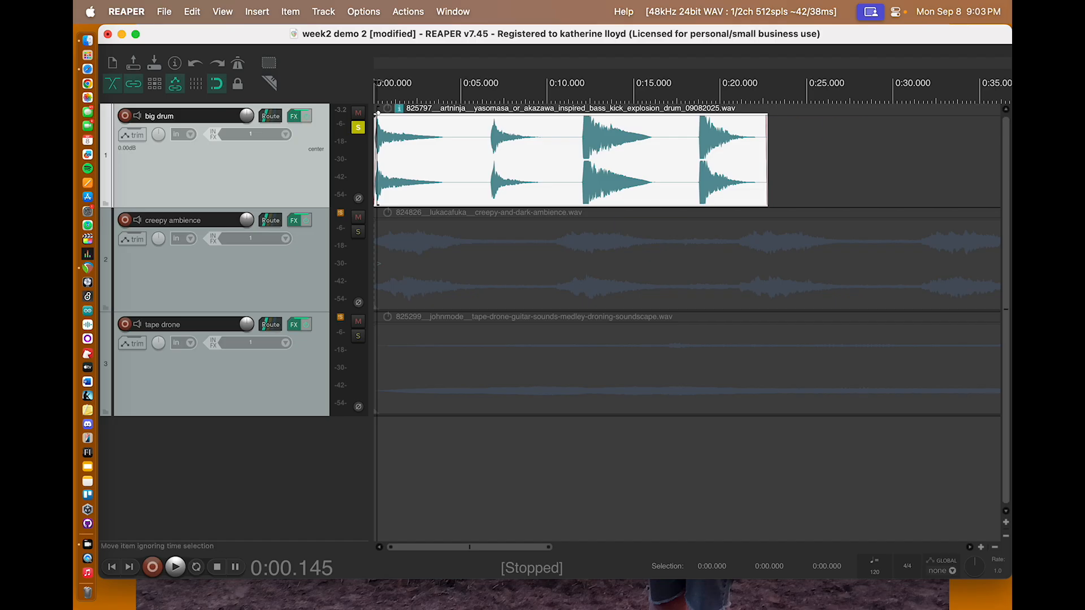
Step: Unsolo the big drum track and add short fades at the start and end of the creepy ambience clip
{"action": "key", "text": "Down"}
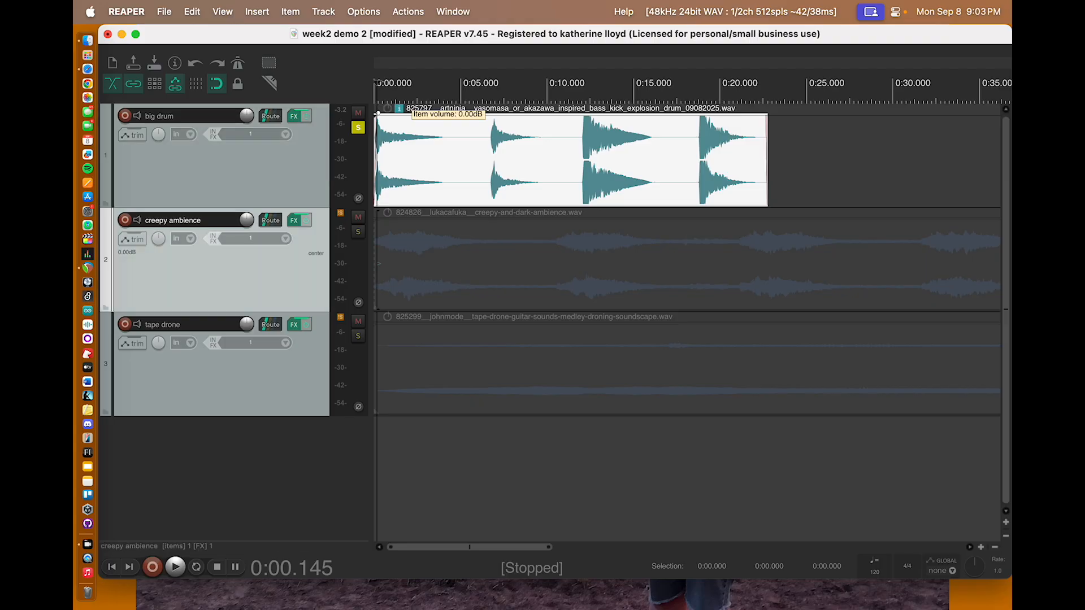
{"action": "left_click", "coordinate": [357, 128]}
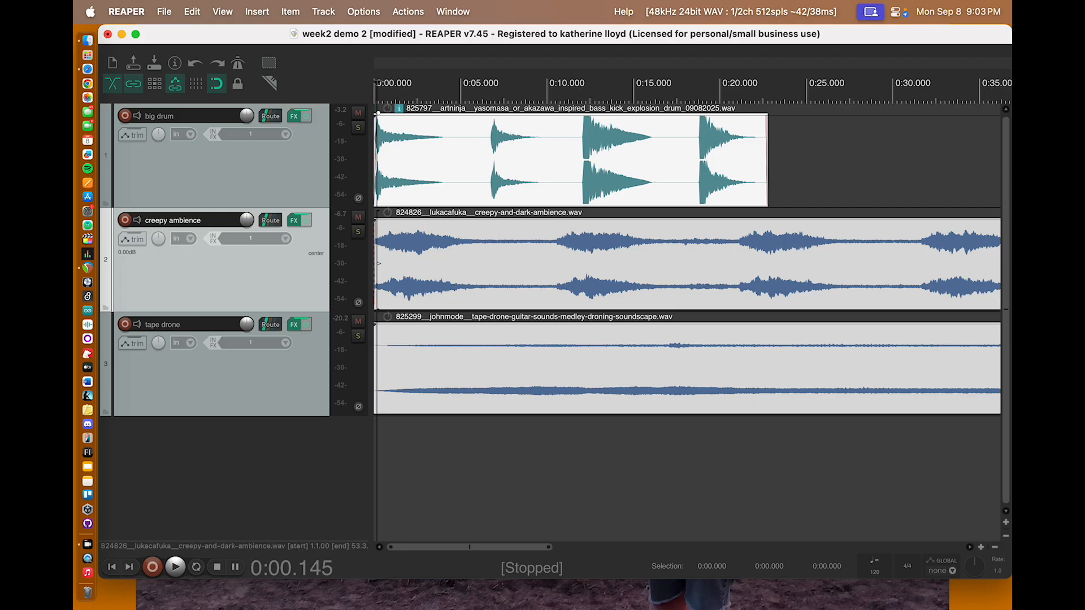
{"action": "scroll", "coordinate": [687, 260], "scroll_direction": "down", "scroll_amount": 10}
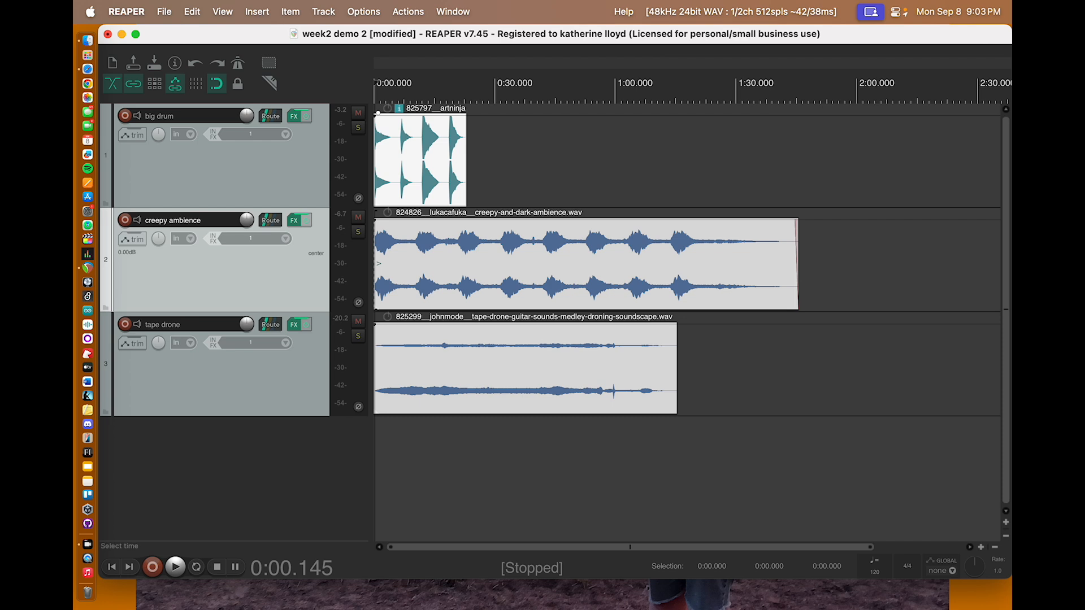
Step: Add a short fade-out at the end and a short fade-in at the start of the tape drone clip
{"action": "left_click_drag", "start_coordinate": [676, 326], "coordinate": [673, 326]}
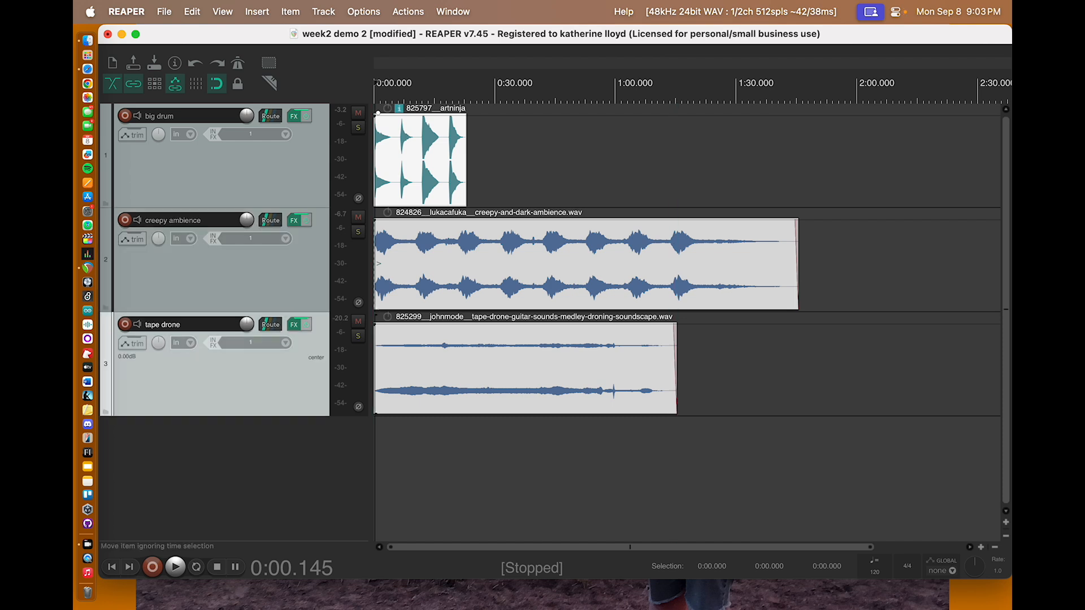
{"action": "scroll", "coordinate": [591, 351], "scroll_direction": "down", "scroll_amount": 1}
{"action": "scroll", "coordinate": [592, 350], "scroll_direction": "up", "scroll_amount": 2}
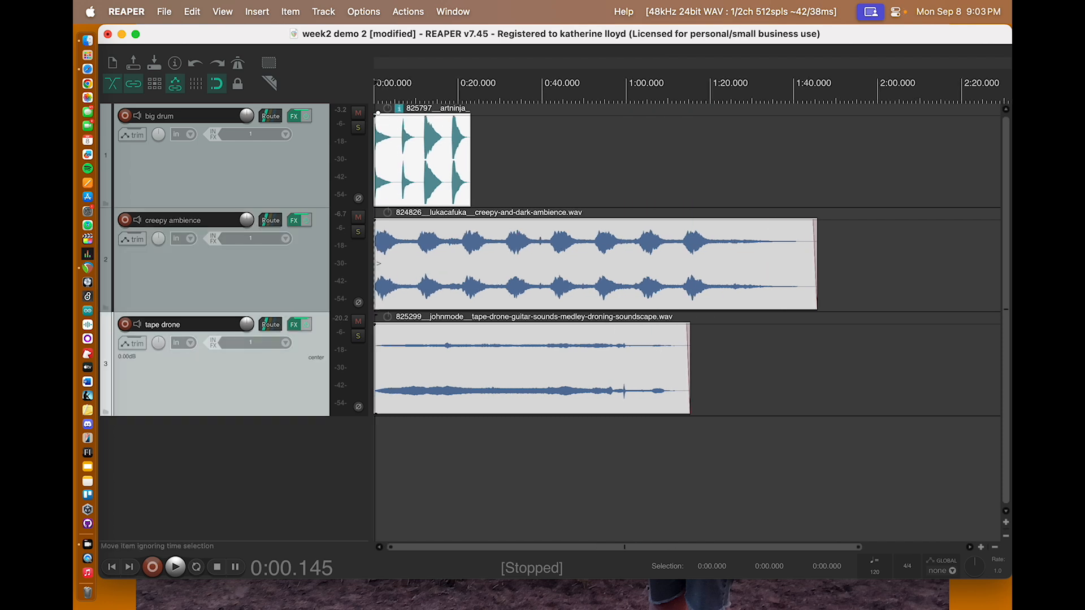
{"action": "left_click_drag", "start_coordinate": [375, 326], "coordinate": [378, 326]}
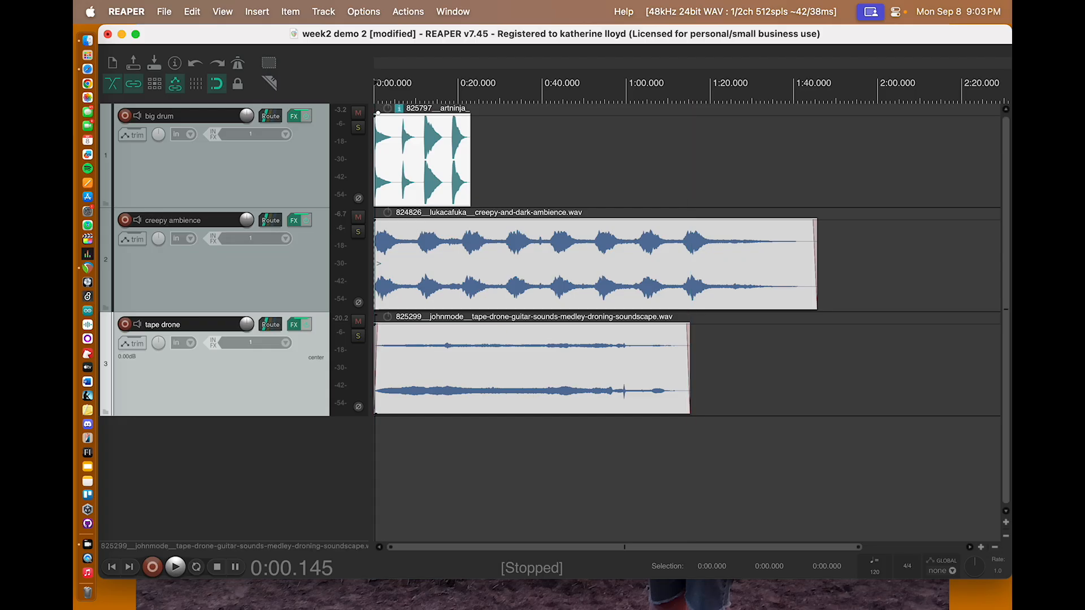
Step: Zoom in on the timeline and move along it to examine the fades at the clips' starts and ends
{"action": "left_click", "coordinate": [982, 548]}
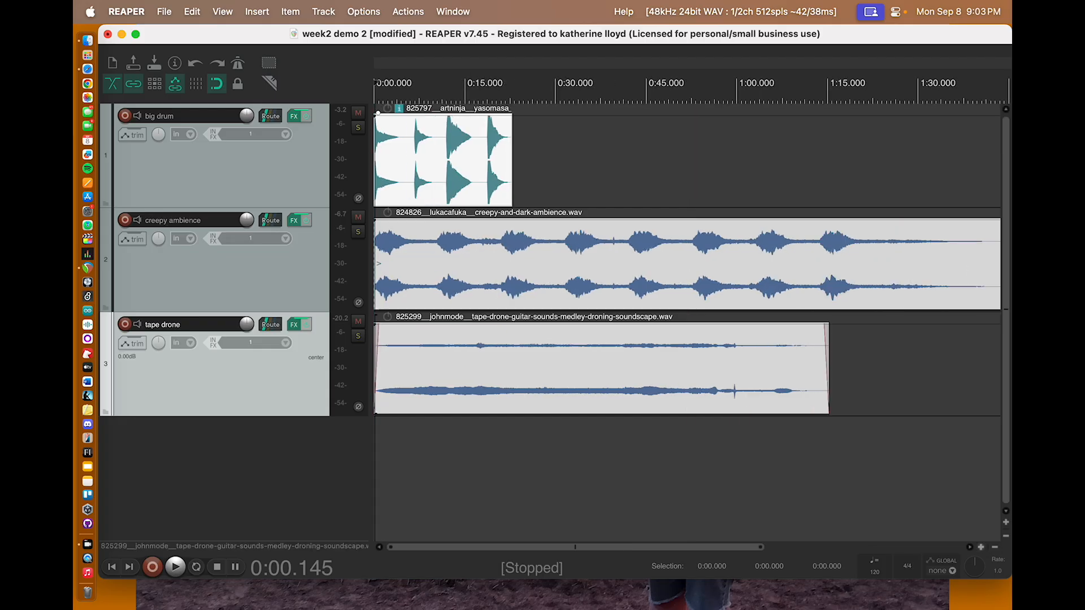
{"action": "left_click", "coordinate": [981, 548]}
{"action": "left_click", "coordinate": [981, 548]}
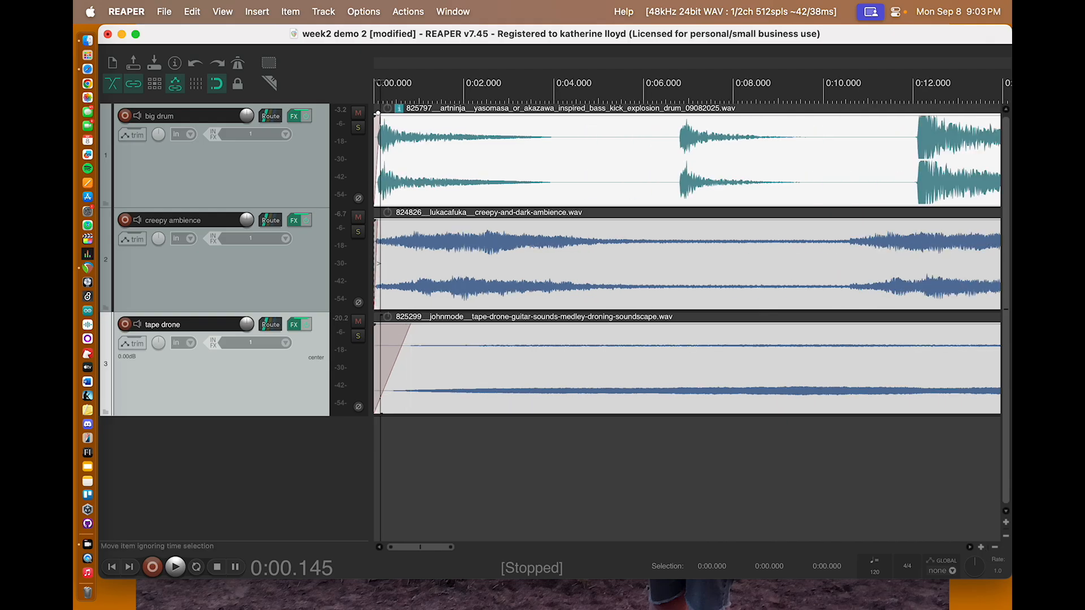
{"action": "scroll", "coordinate": [584, 370], "scroll_direction": "right", "scroll_amount": 5}
{"action": "scroll", "coordinate": [585, 370], "scroll_direction": "left", "scroll_amount": 5}
{"action": "scroll", "coordinate": [728, 268], "scroll_direction": "right", "scroll_amount": 10}
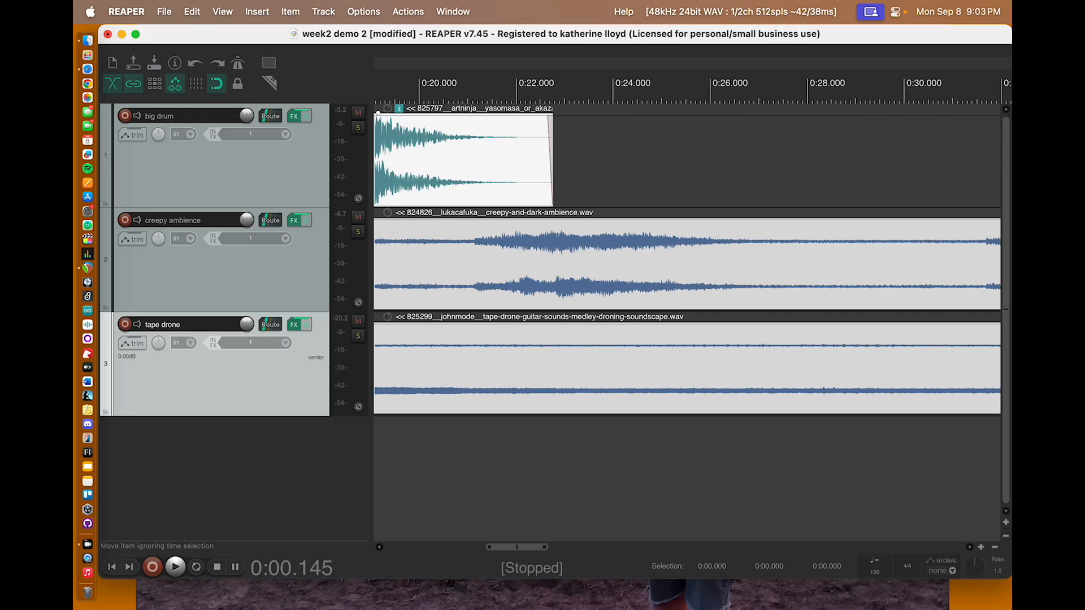
{"action": "scroll", "coordinate": [812, 271], "scroll_direction": "right", "scroll_amount": 1}
{"action": "scroll", "coordinate": [811, 272], "scroll_direction": "left", "scroll_amount": 2}
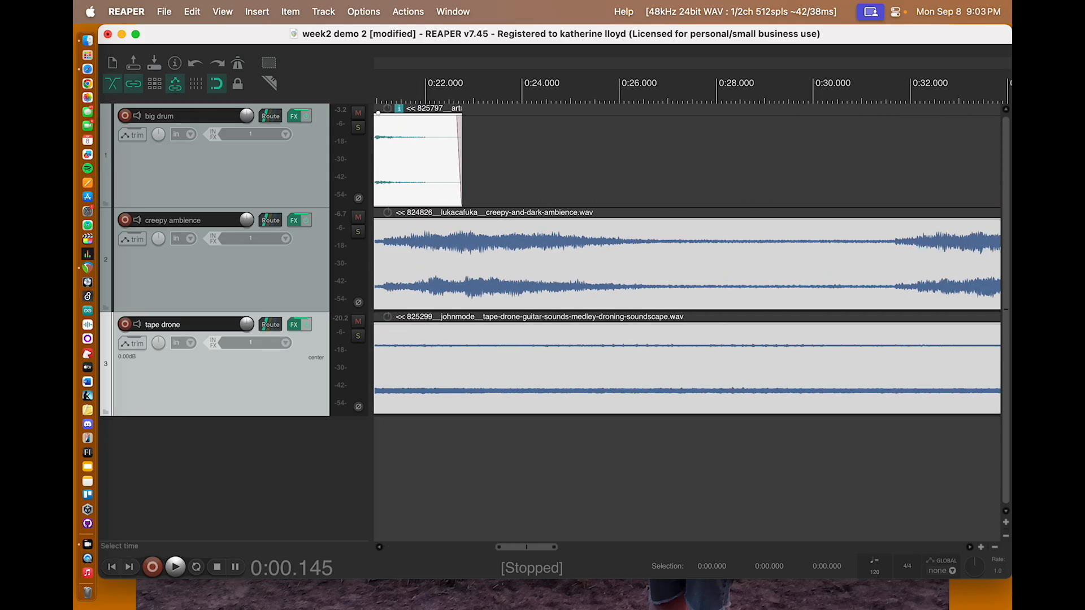
Step: Trim the end of the big drum clip back to about 0:22.3
{"action": "mouse_move", "coordinate": [461, 198]}
{"action": "left_mouse_down"}
{"action": "mouse_move", "coordinate": [430, 198]}
{"action": "mouse_move", "coordinate": [484, 199]}
{"action": "mouse_move", "coordinate": [452, 199]}
{"action": "left_mouse_up"}
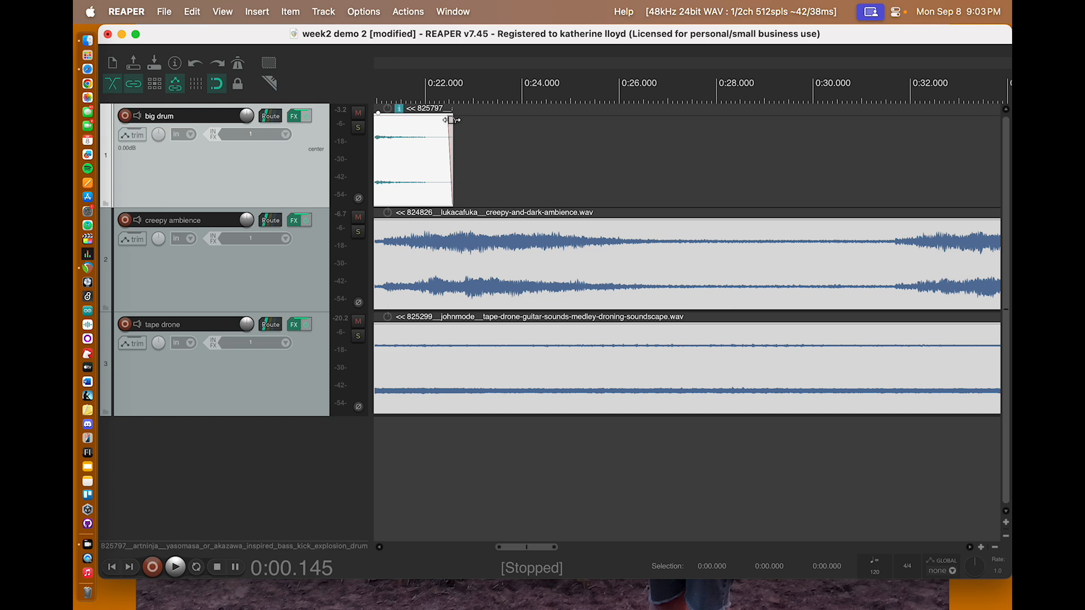
{"action": "mouse_move", "coordinate": [450, 163]}
{"action": "left_mouse_down"}
{"action": "mouse_move", "coordinate": [428, 164]}
{"action": "mouse_move", "coordinate": [530, 165]}
{"action": "mouse_move", "coordinate": [405, 167]}
{"action": "mouse_move", "coordinate": [436, 167]}
{"action": "left_mouse_up"}
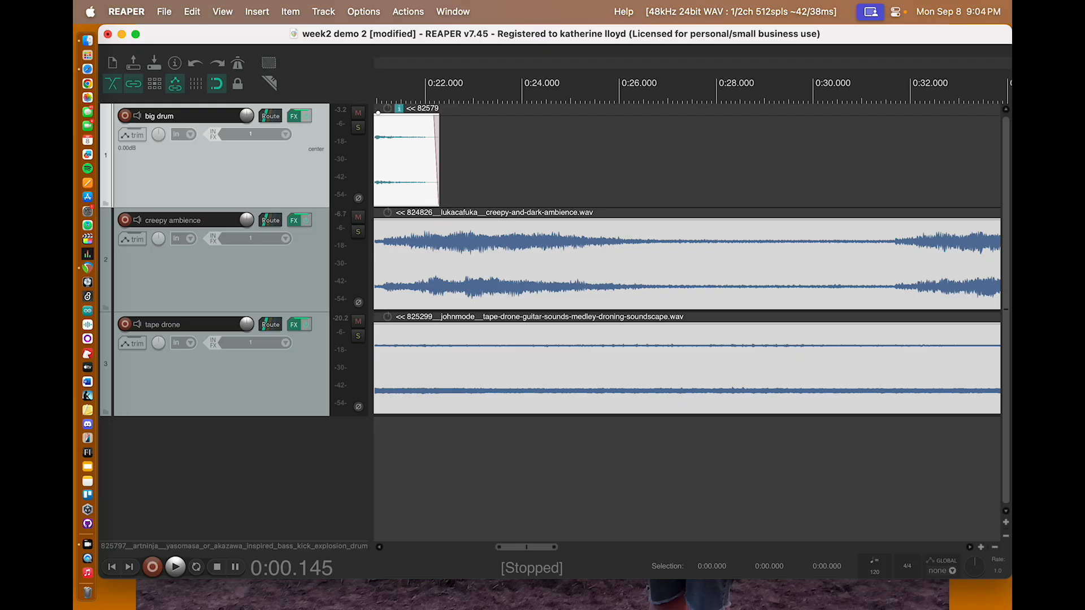
Step: Move the creepy ambience clip to start at about 0:14 and lengthen its fade-in to about 3 seconds
{"action": "scroll", "coordinate": [417, 170], "scroll_direction": "left", "scroll_amount": 15}
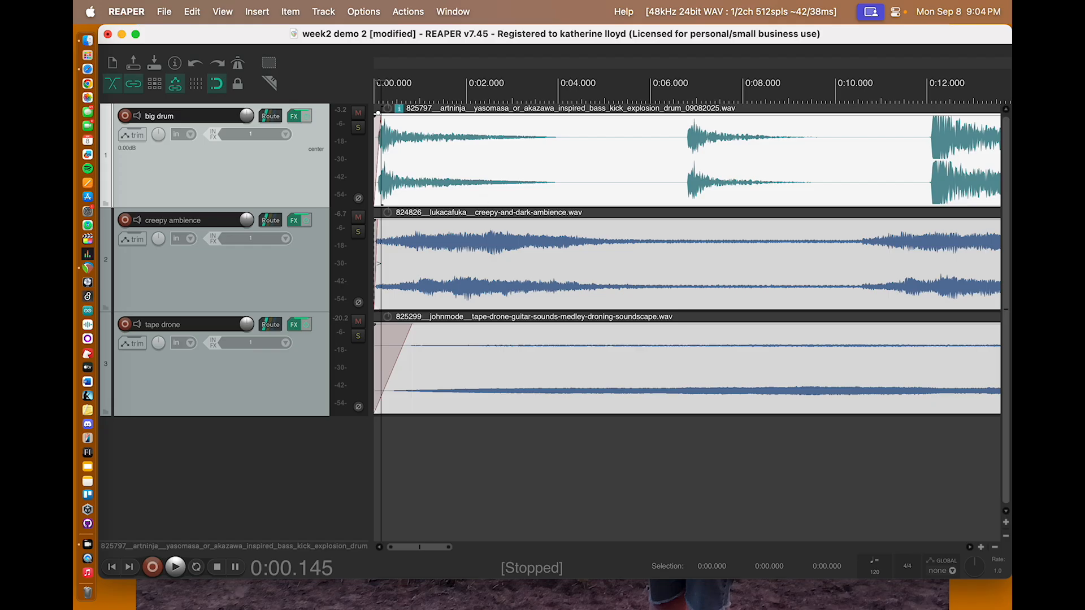
{"action": "left_click", "coordinate": [995, 548]}
{"action": "left_click", "coordinate": [995, 548]}
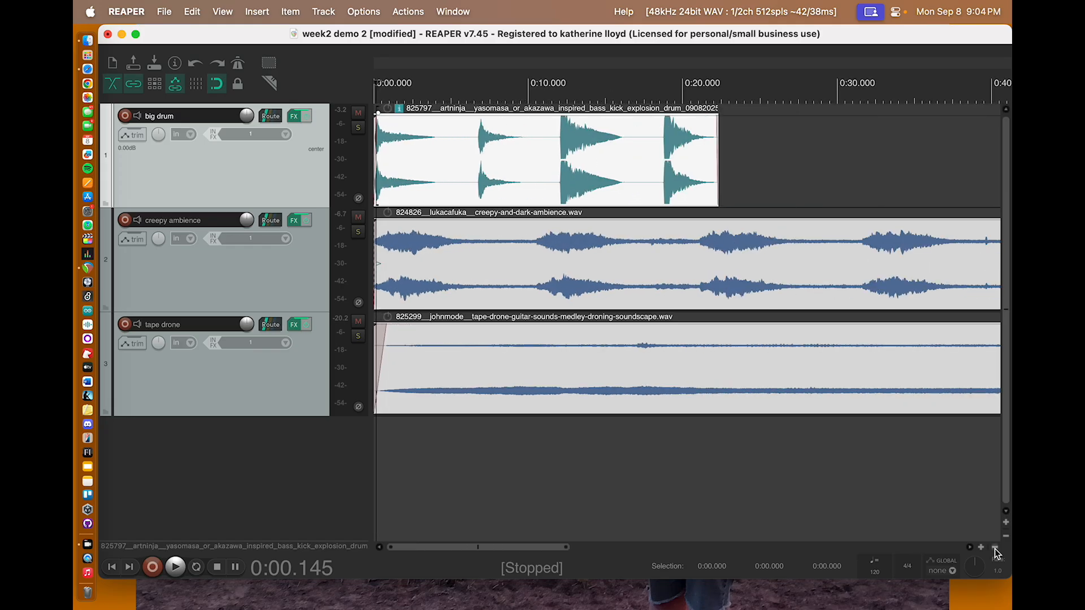
{"action": "left_click", "coordinate": [995, 548]}
{"action": "left_click", "coordinate": [995, 548]}
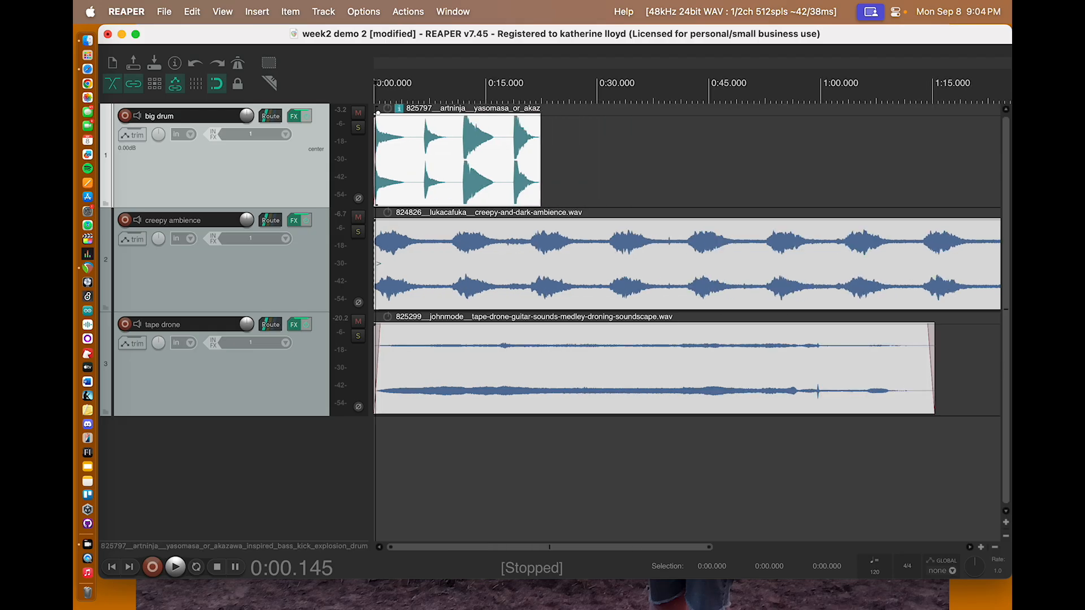
{"action": "left_click", "coordinate": [220, 277]}
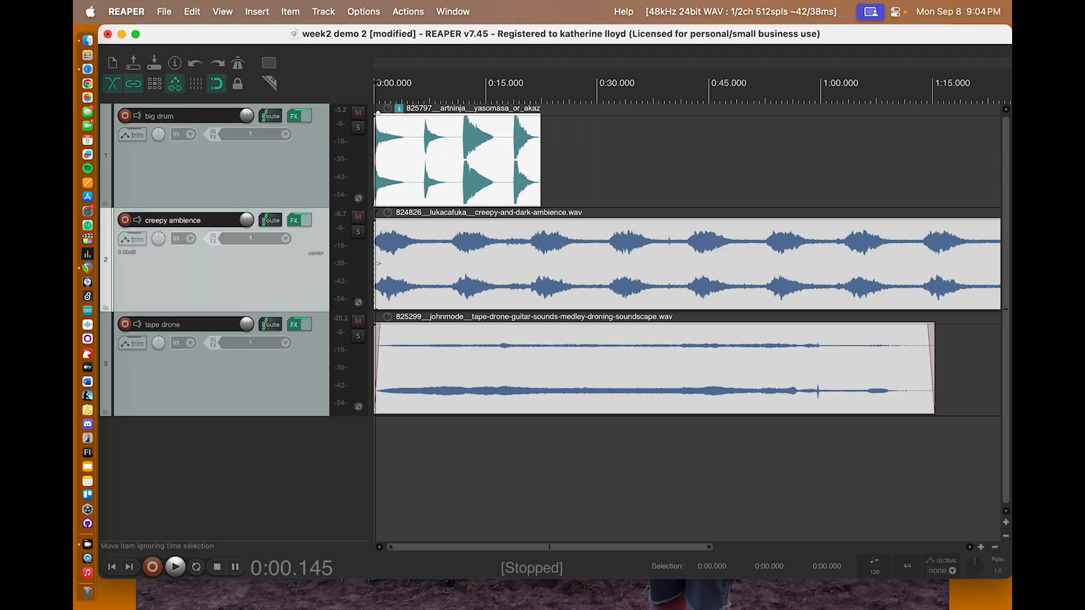
{"action": "left_click_drag", "start_coordinate": [427, 254], "coordinate": [571, 265]}
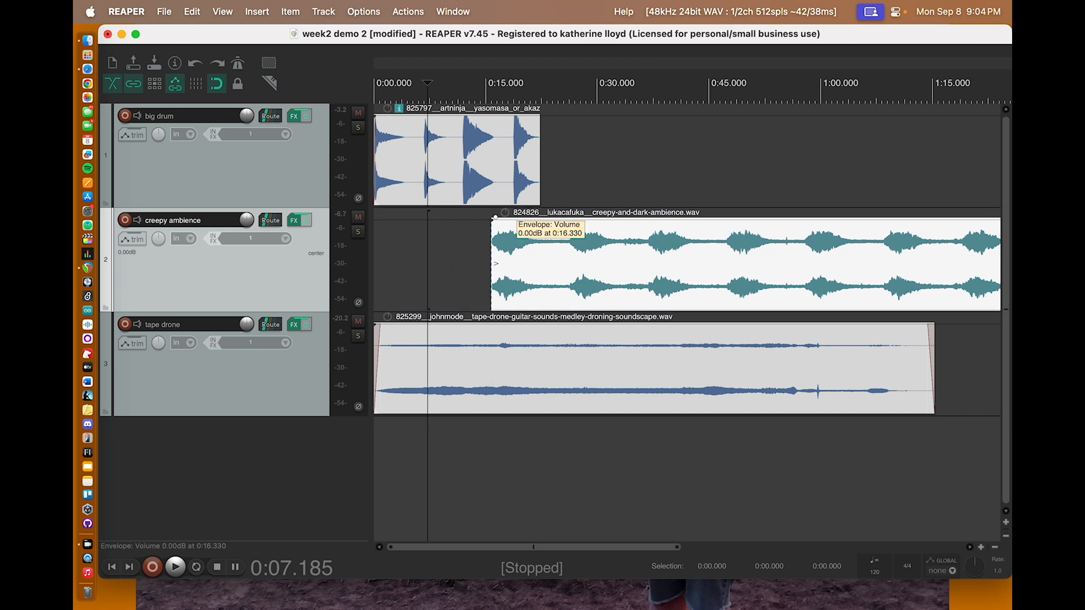
{"action": "left_click_drag", "start_coordinate": [496, 223], "coordinate": [532, 252]}
Step: Solo the big drum and creepy ambience tracks and play them briefly from the project start
{"action": "left_click", "coordinate": [358, 127]}
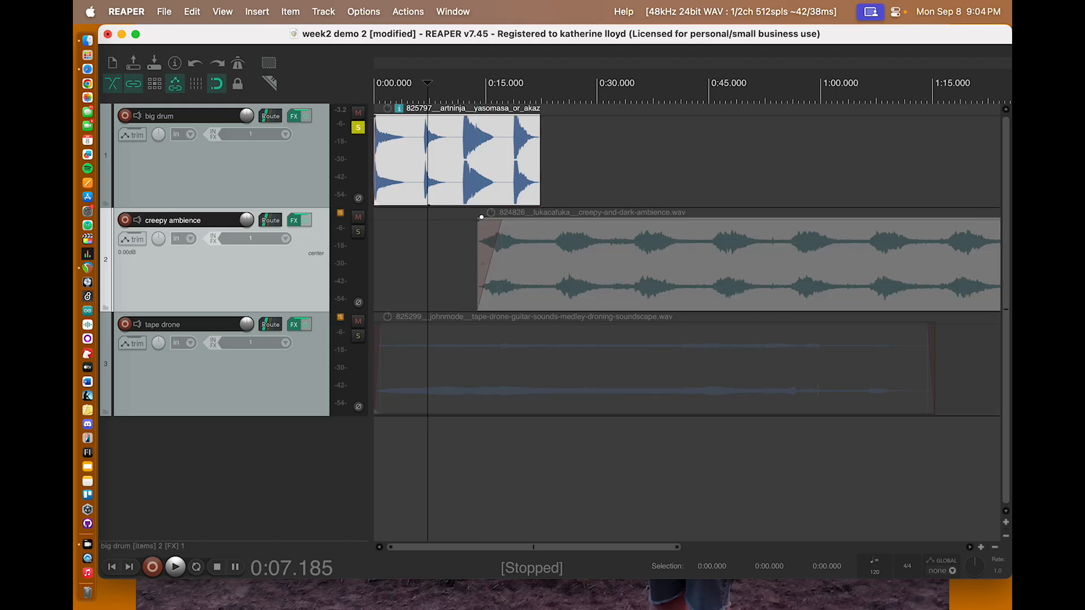
{"action": "left_click", "coordinate": [358, 232]}
{"action": "key", "text": "Return"}
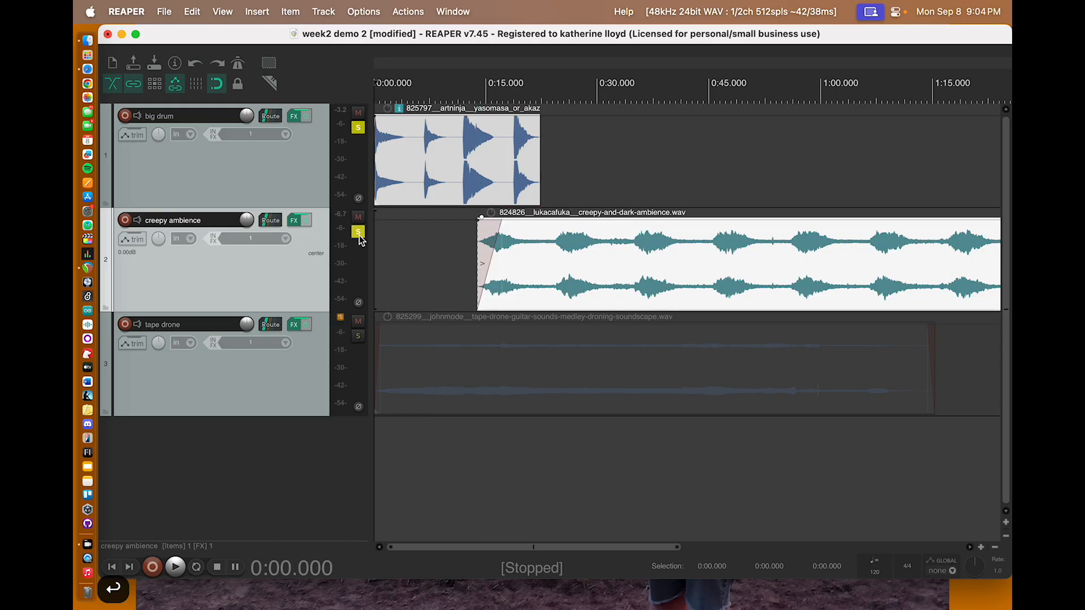
{"action": "key", "text": "space"}
{"action": "key", "text": "XF86AudioRaiseVolume"}
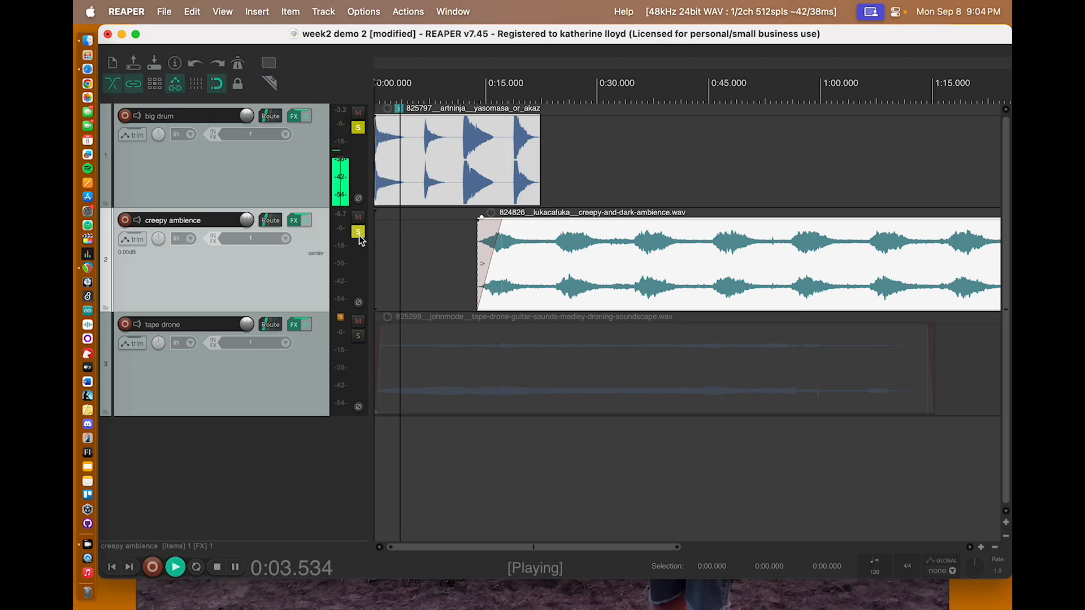
{"action": "key", "text": "space"}
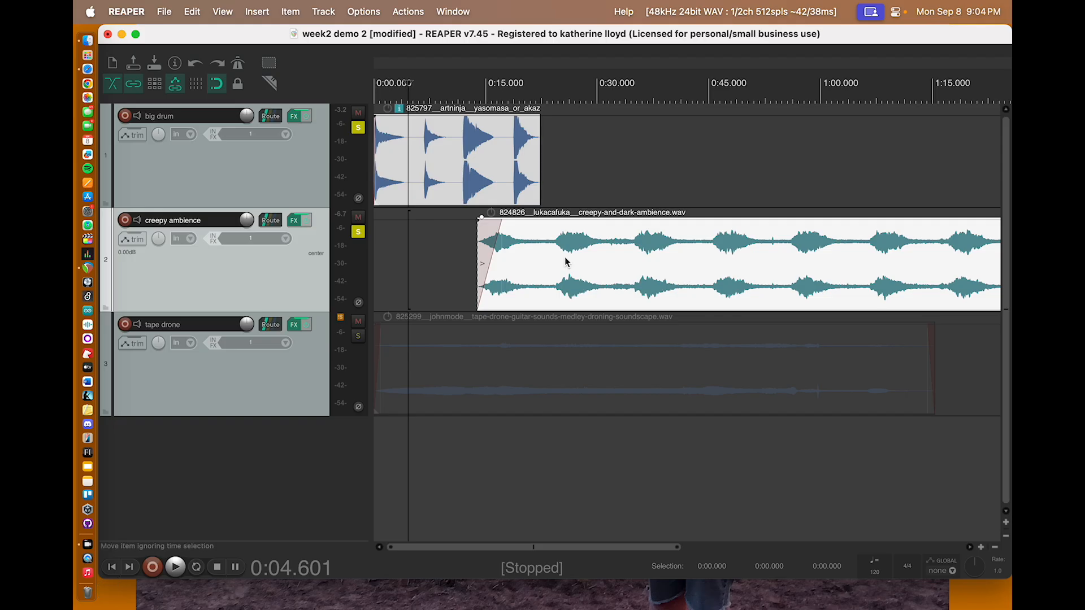
Step: Move the creepy ambience clip to start at about 0:03.5 with a fade-in of about 0.9 seconds, and play from the start
{"action": "left_click_drag", "start_coordinate": [565, 262], "coordinate": [485, 262]}
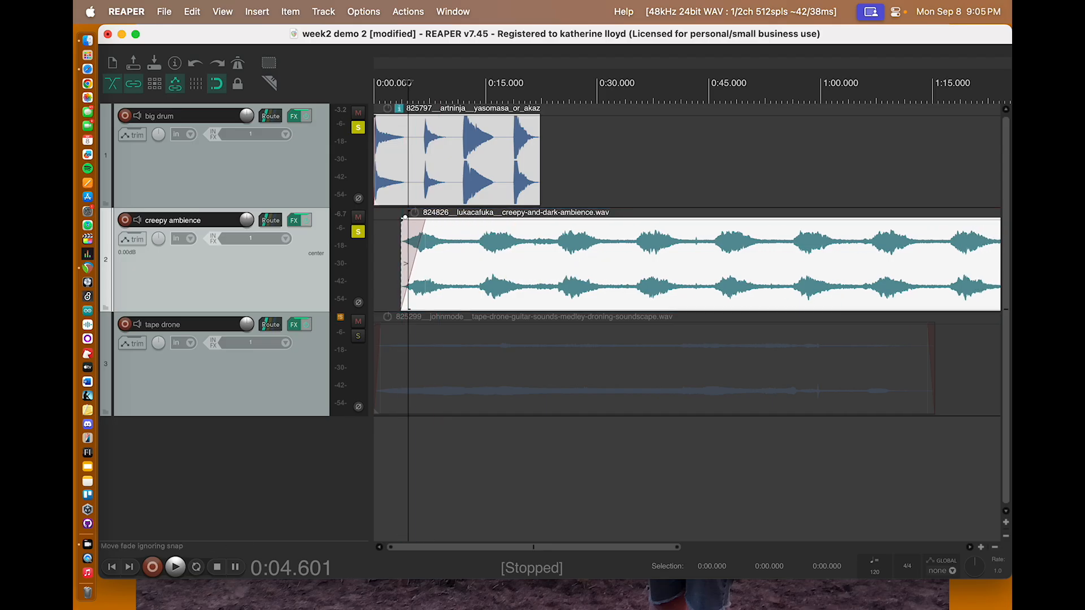
{"action": "left_click_drag", "start_coordinate": [424, 221], "coordinate": [408, 224]}
{"action": "key", "text": "Return"}
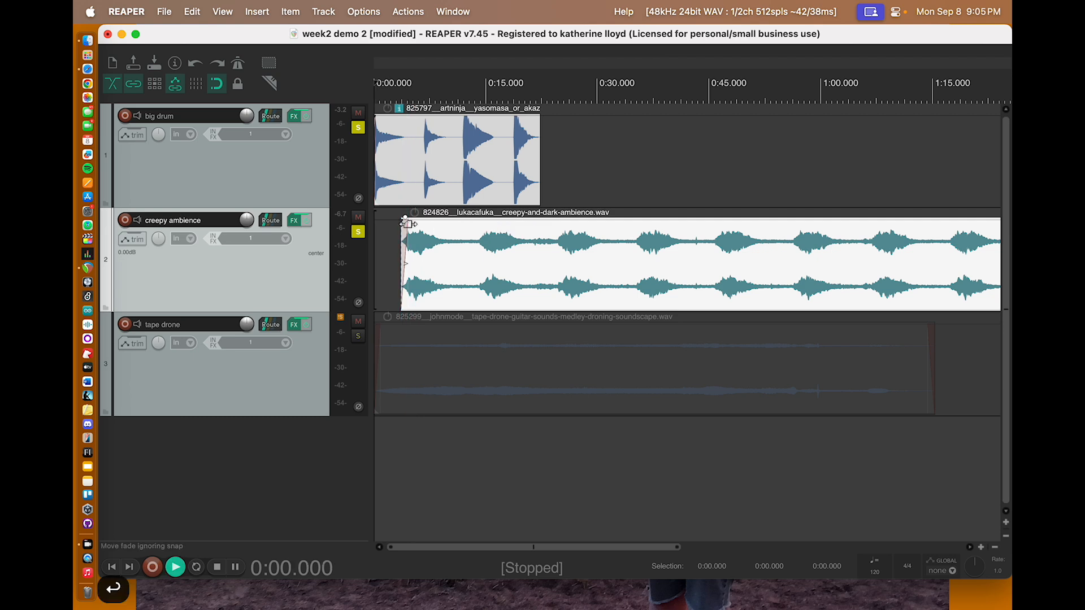
{"action": "key", "text": "space"}
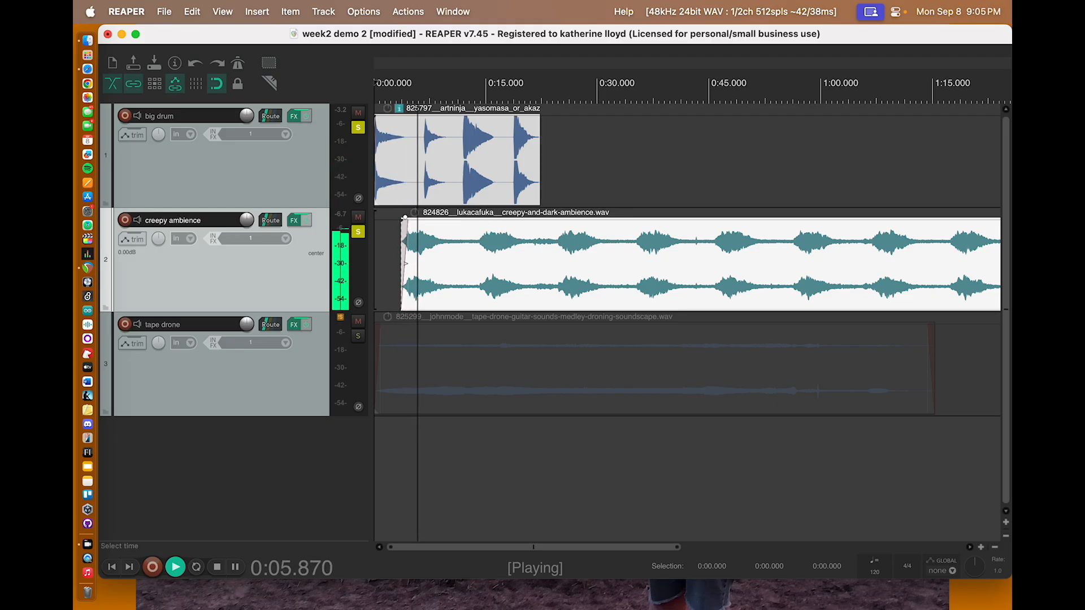
{"action": "key", "text": "space"}
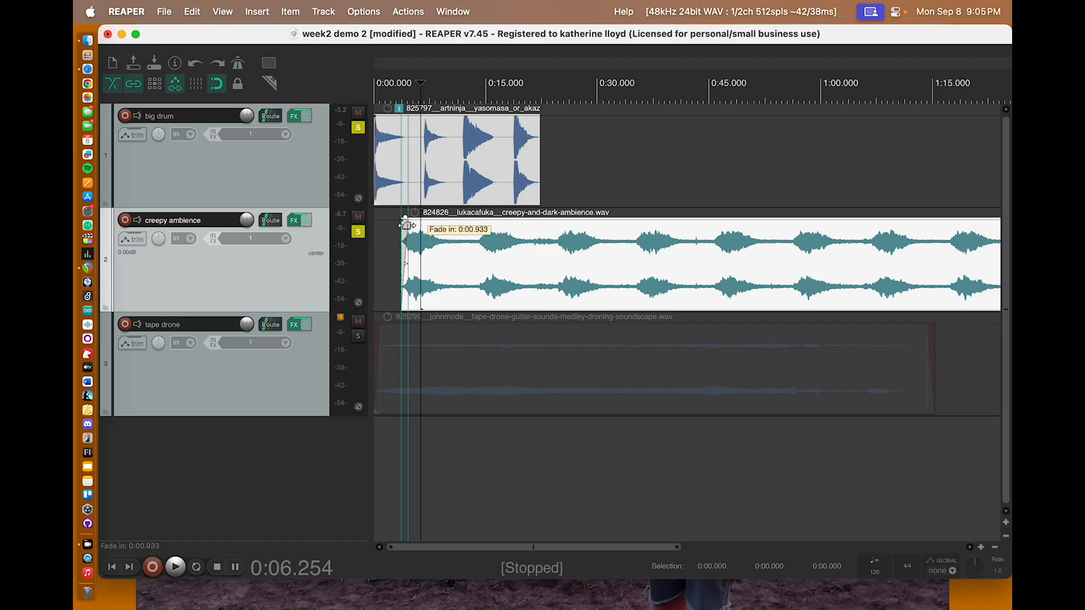
Step: Lengthen the creepy ambience clip's fade-in to about 1.7 seconds and listen to the two soloed tracks from the start
{"action": "left_click_drag", "start_coordinate": [405, 225], "coordinate": [451, 229]}
{"action": "key", "text": "Return"}
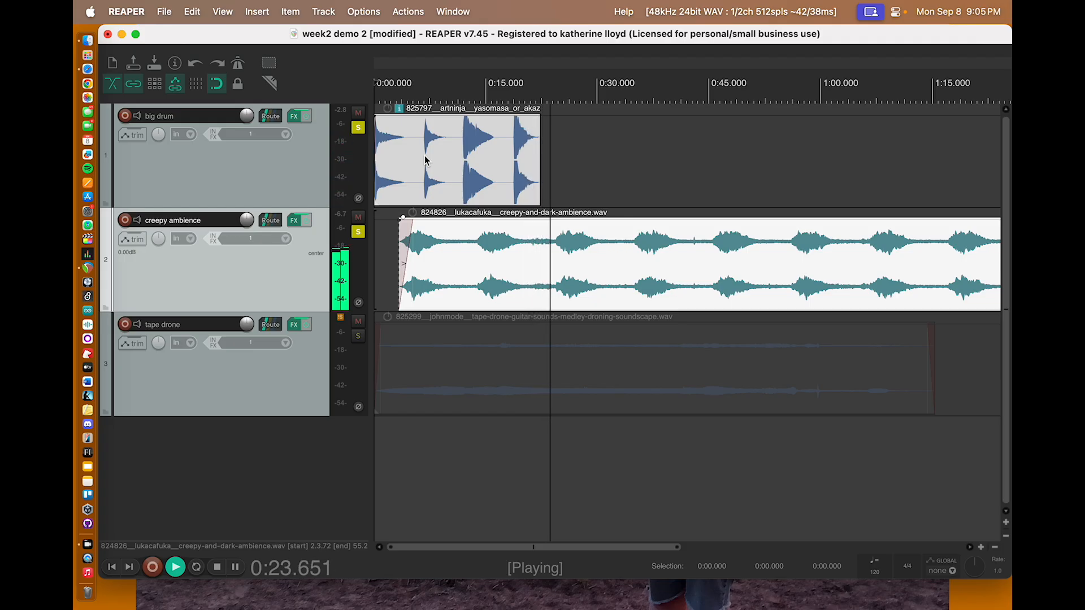
{"action": "key", "text": "space"}
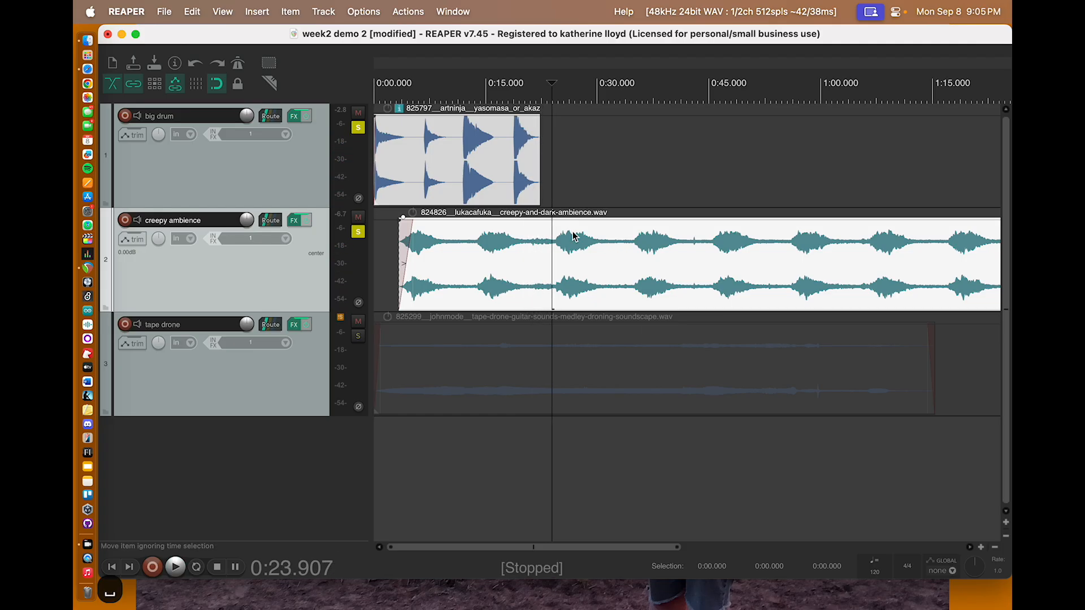
Step: Unsolo the big drum and creepy ambience tracks and move the tape drone clip to start at about 0:21, overlapping the big drum clip's end
{"action": "left_click", "coordinate": [358, 128]}
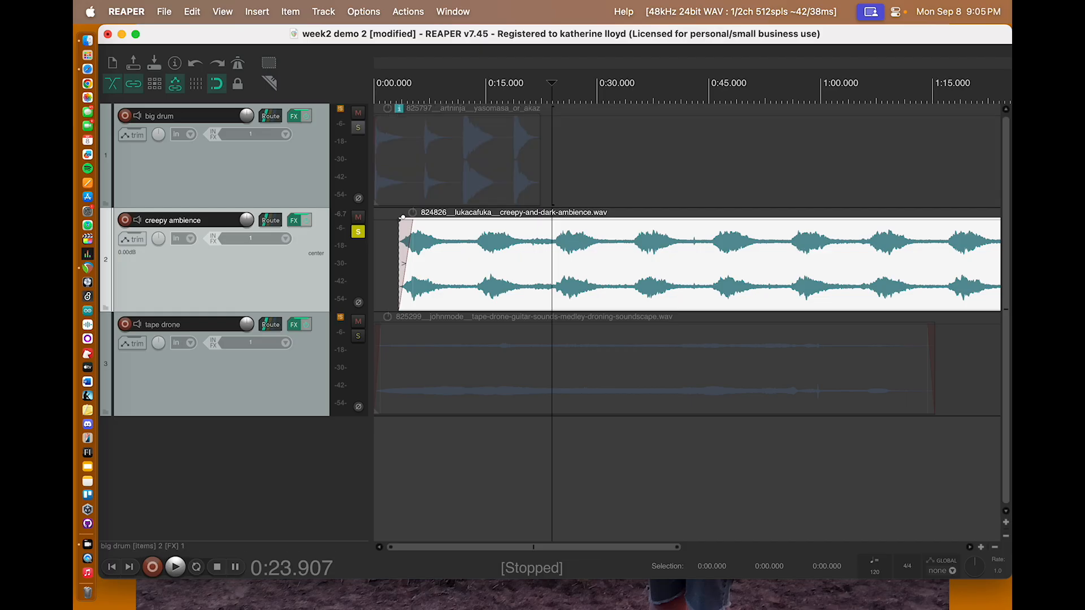
{"action": "left_click", "coordinate": [358, 231]}
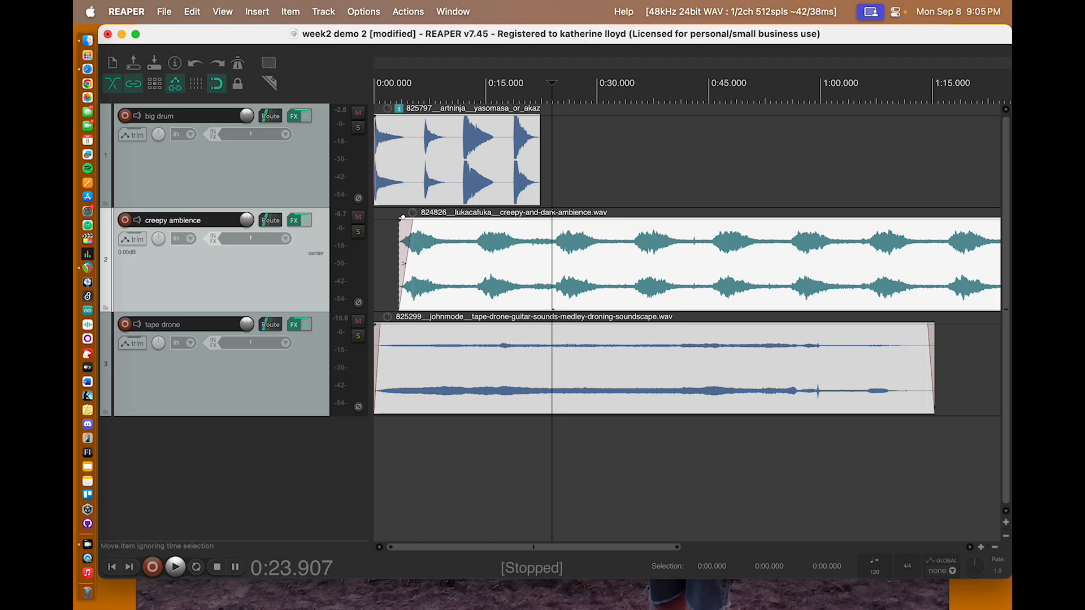
{"action": "left_click_drag", "start_coordinate": [489, 351], "coordinate": [662, 351]}
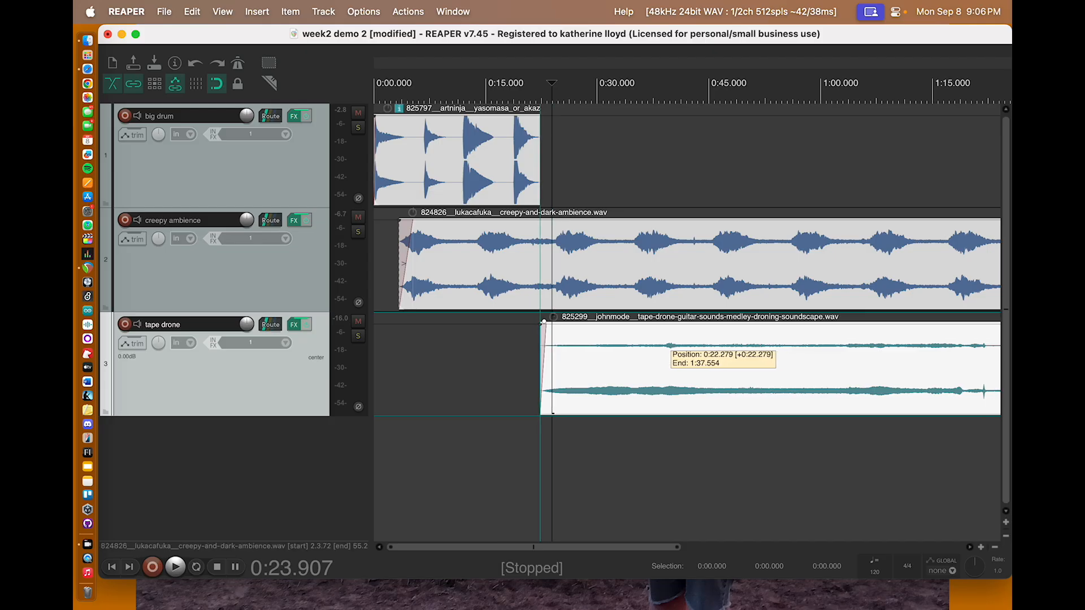
{"action": "left_click_drag", "start_coordinate": [668, 345], "coordinate": [659, 346]}
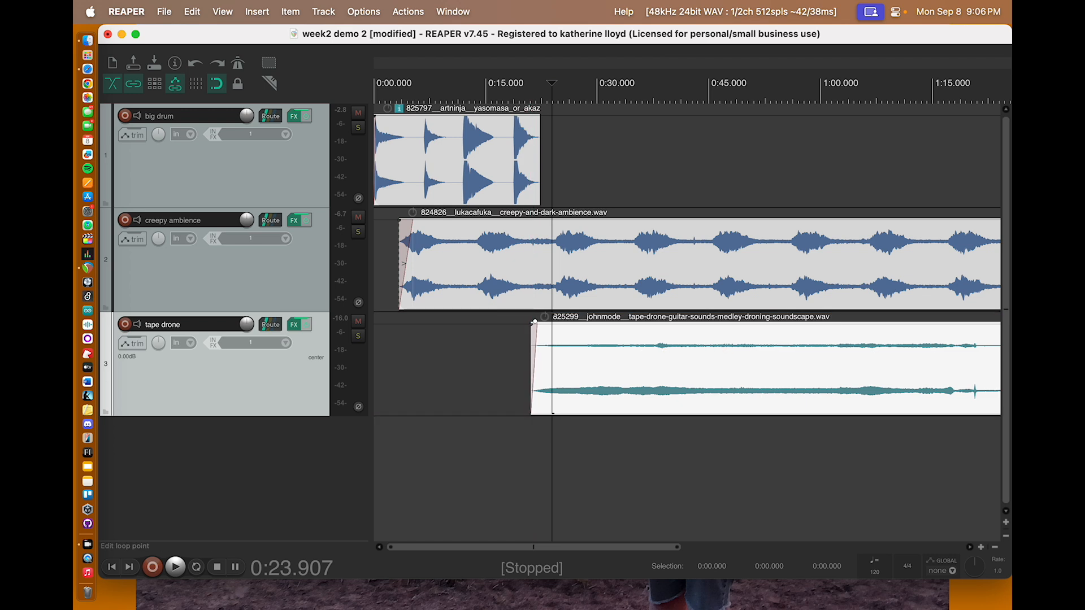
Step: Play from about 0:17, solo and unsolo each track in turn while listening, and return to the project start
{"action": "left_click", "coordinate": [501, 91]}
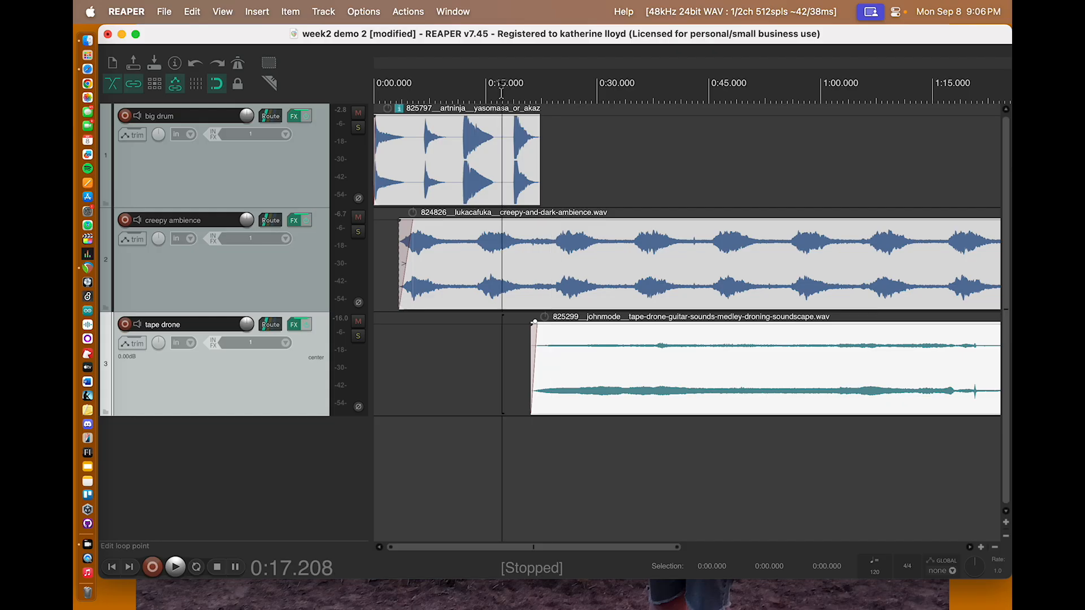
{"action": "key", "text": "space"}
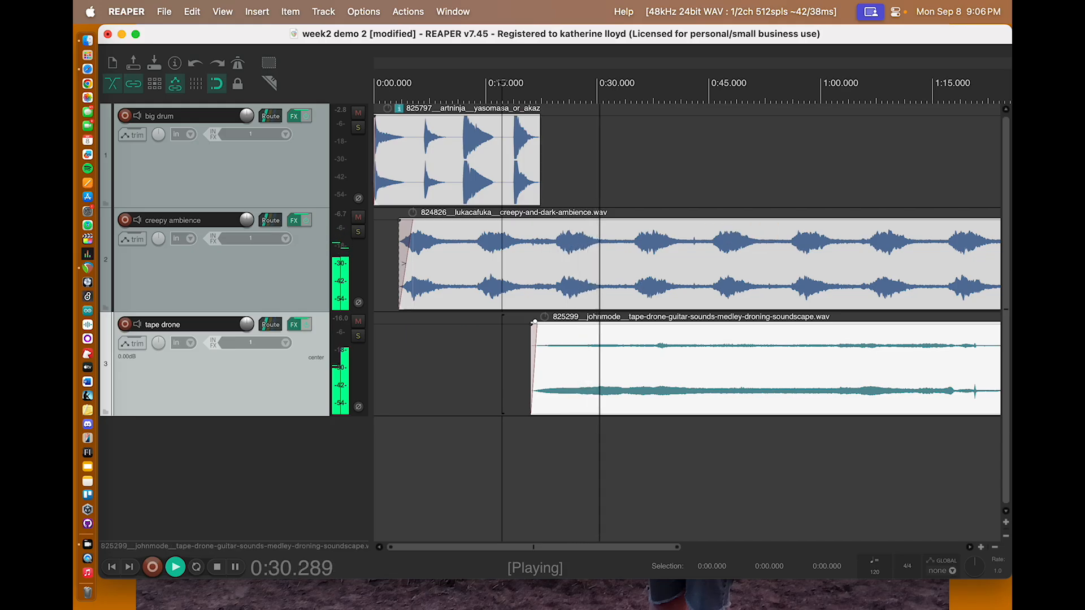
{"action": "left_click", "coordinate": [358, 336]}
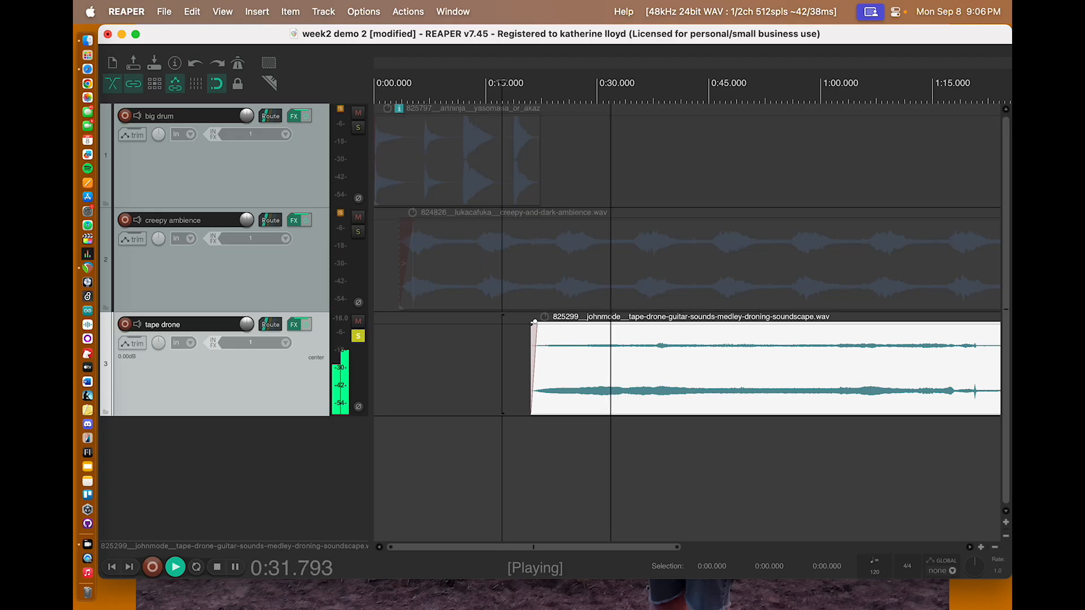
{"action": "left_click", "coordinate": [358, 337]}
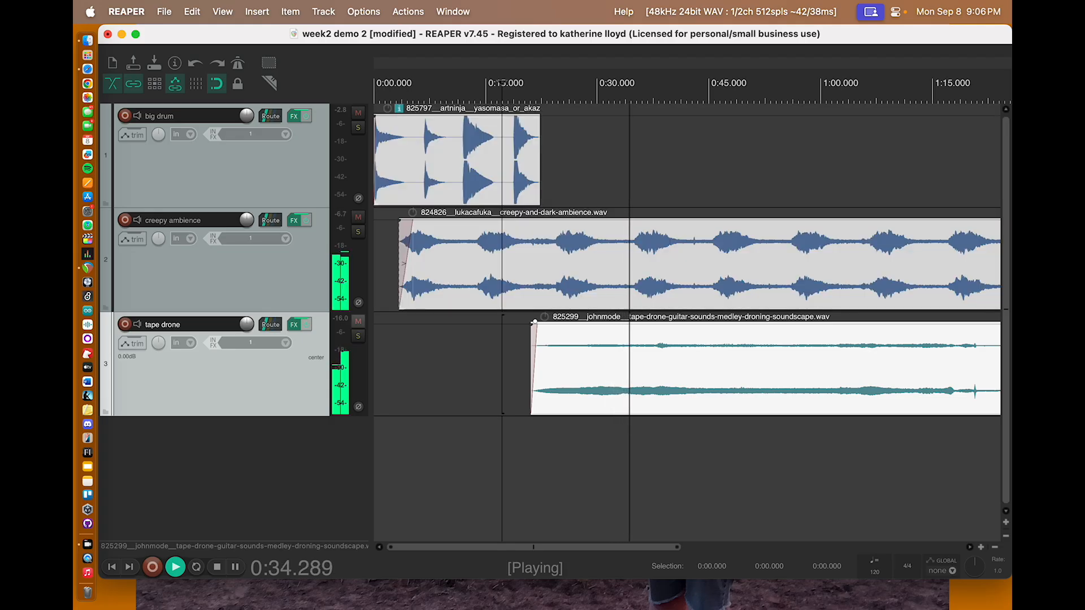
{"action": "left_click", "coordinate": [358, 232]}
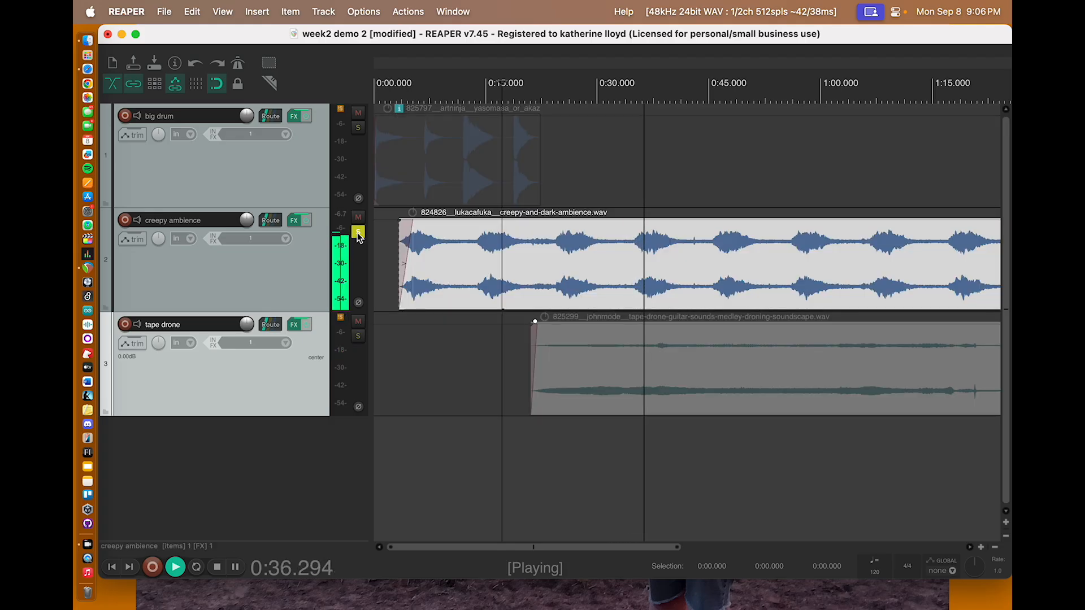
{"action": "left_click", "coordinate": [358, 233]}
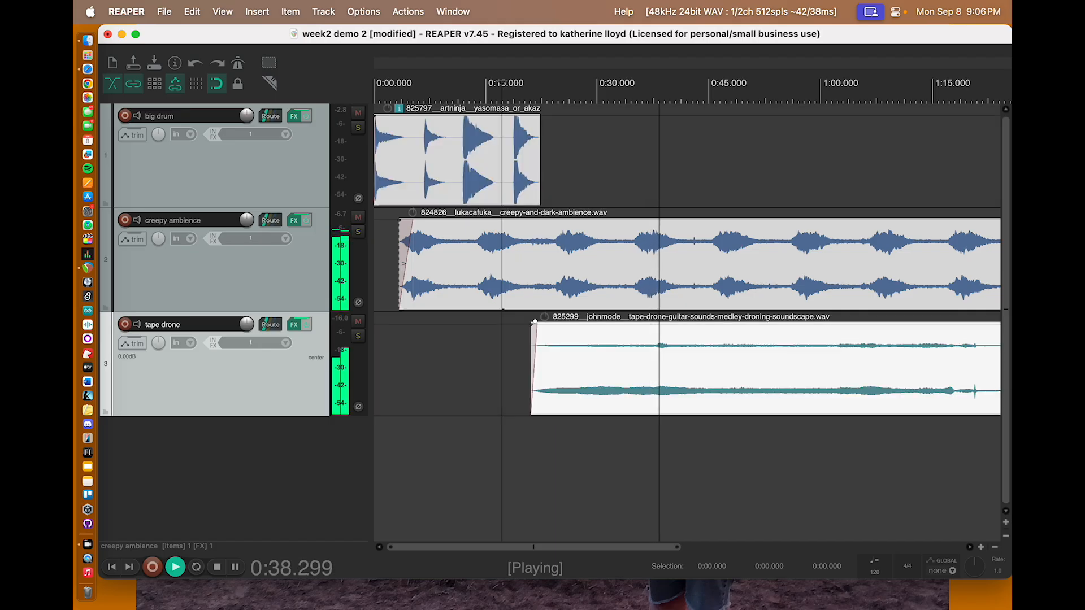
{"action": "left_click", "coordinate": [358, 128]}
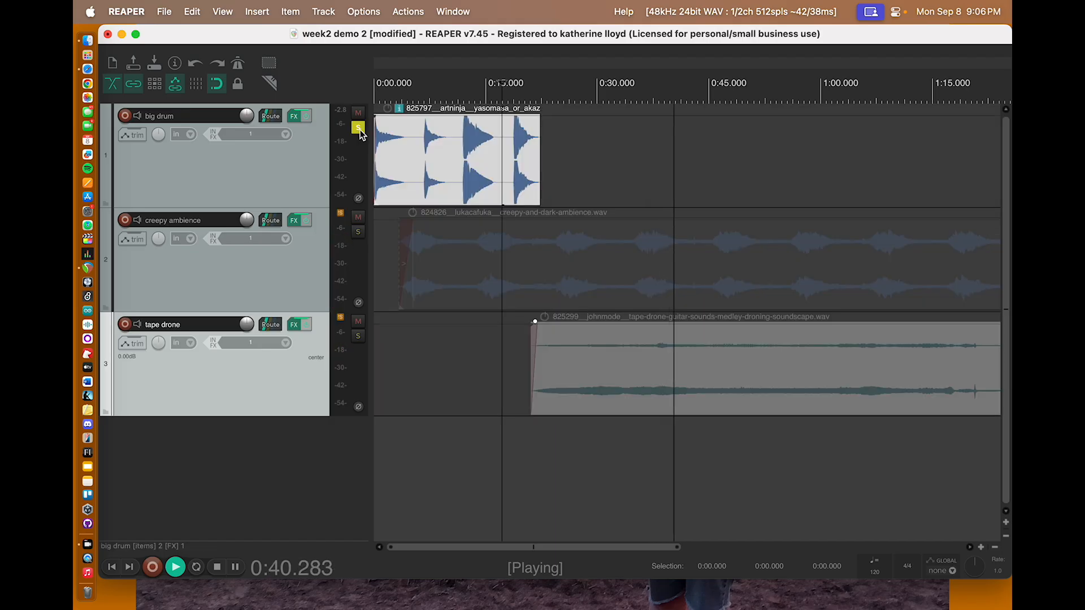
{"action": "left_click", "coordinate": [358, 129]}
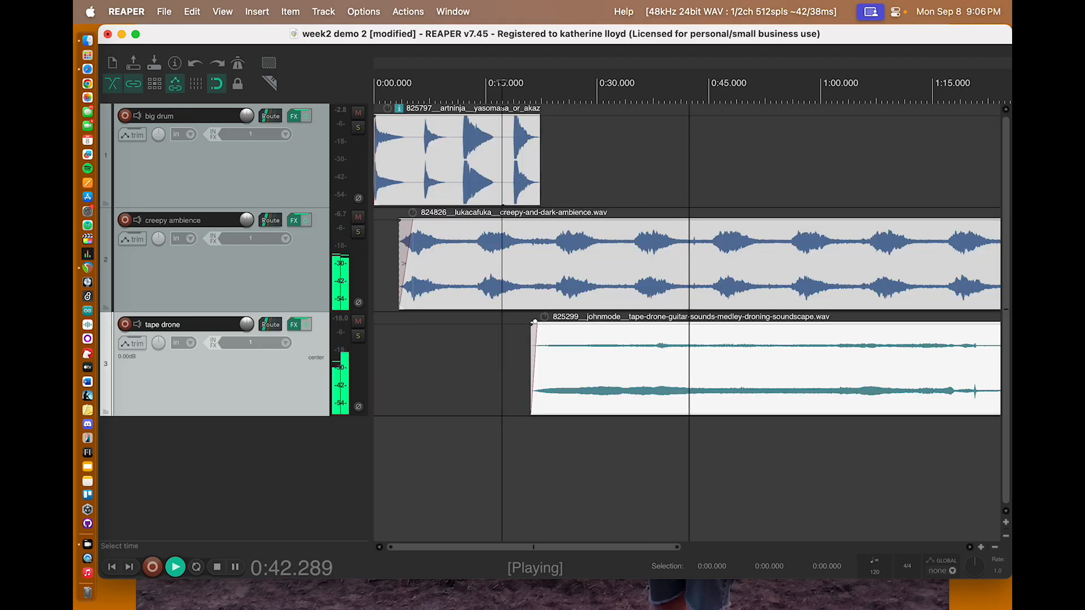
{"action": "key", "text": "space"}
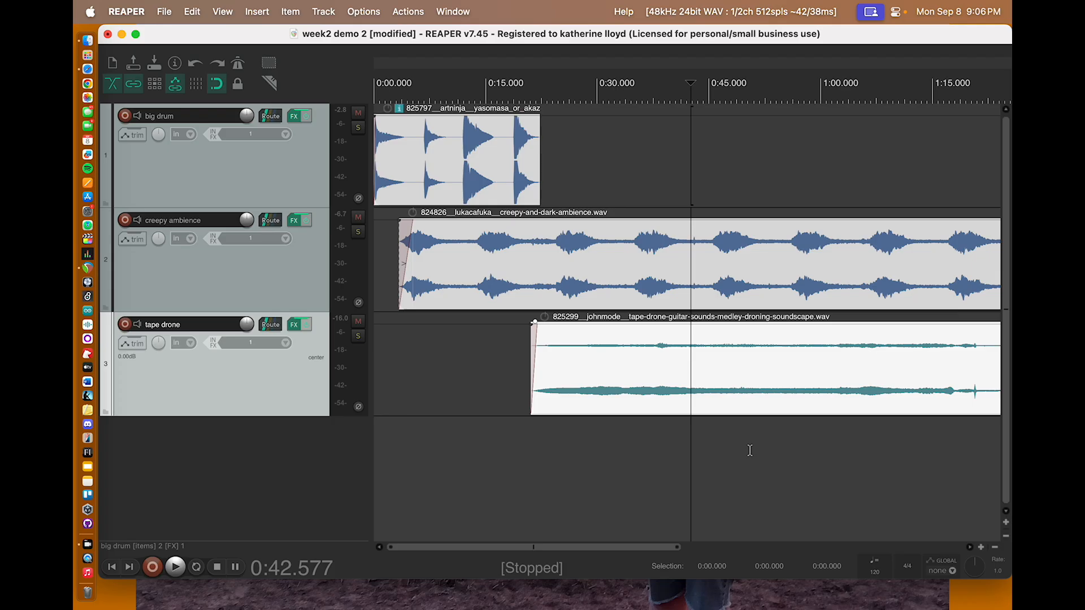
{"action": "key", "text": "Return"}
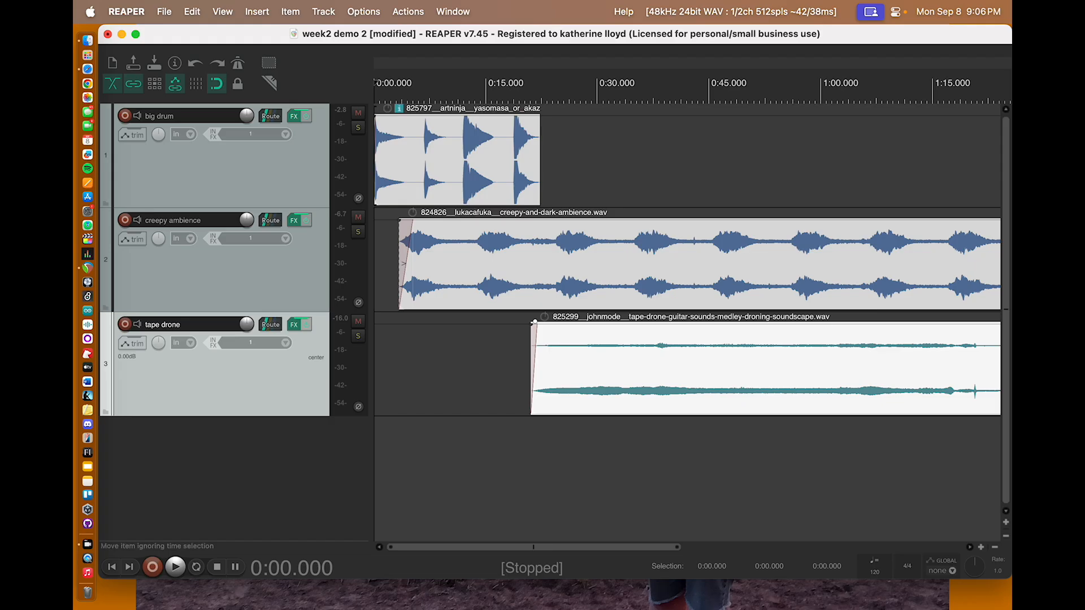
Step: Adjust the big drum clip's end to a very short fade-out and save the project
{"action": "left_click", "coordinate": [540, 115]}
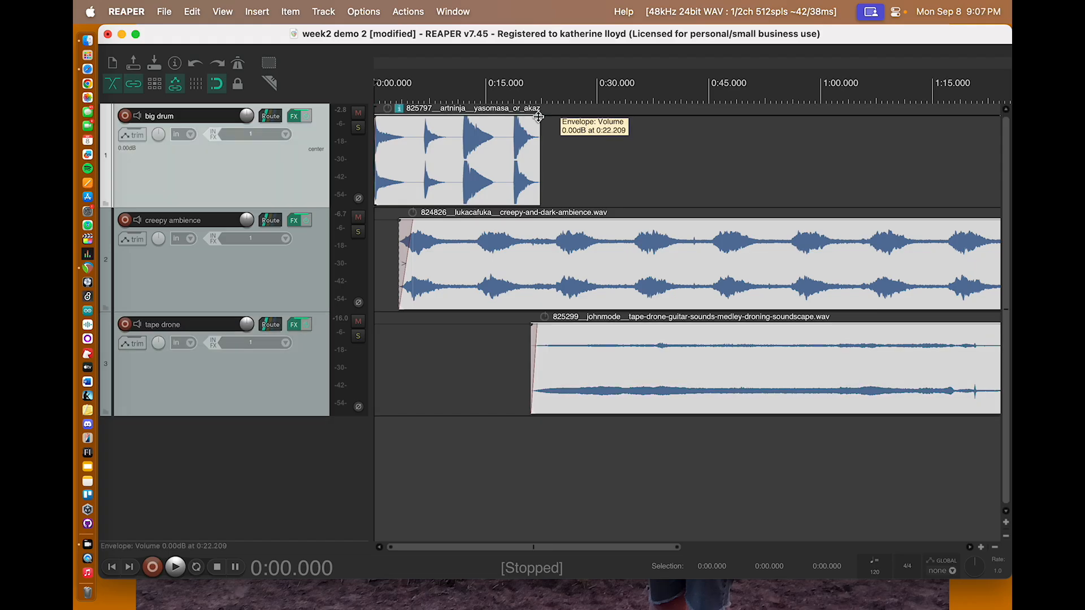
{"action": "left_click_drag", "start_coordinate": [540, 119], "coordinate": [537, 120]}
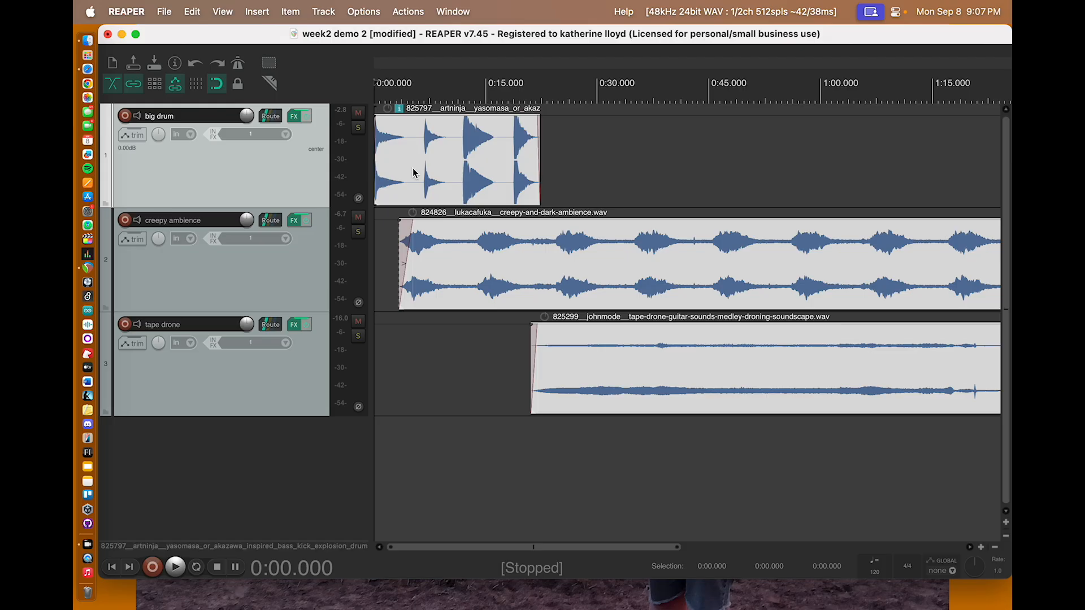
{"action": "key", "text": "super+s"}
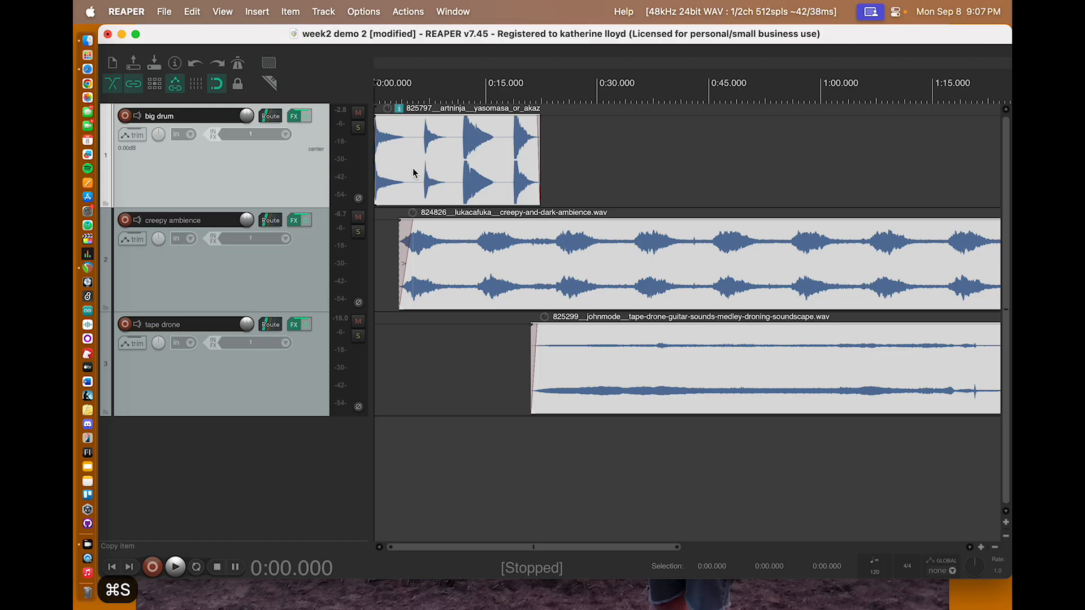
{"action": "key", "text": "super+s"}
{"action": "left_click", "coordinate": [164, 11]}
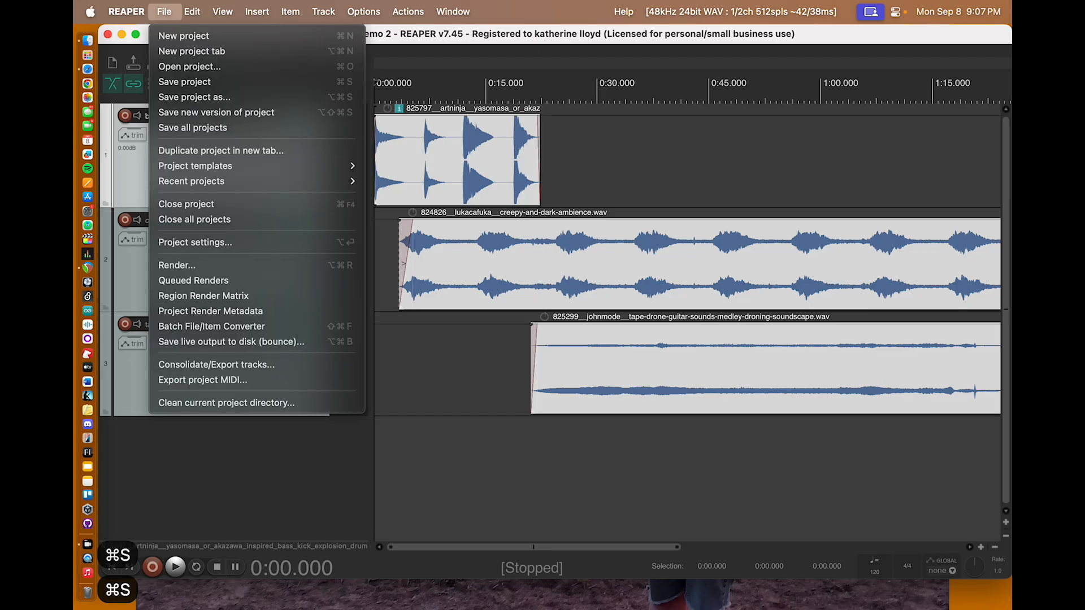
Step: Save the project and make a time selection from about 0:00.186 to 0:29.955 on the timeline
{"action": "left_click", "coordinate": [178, 82]}
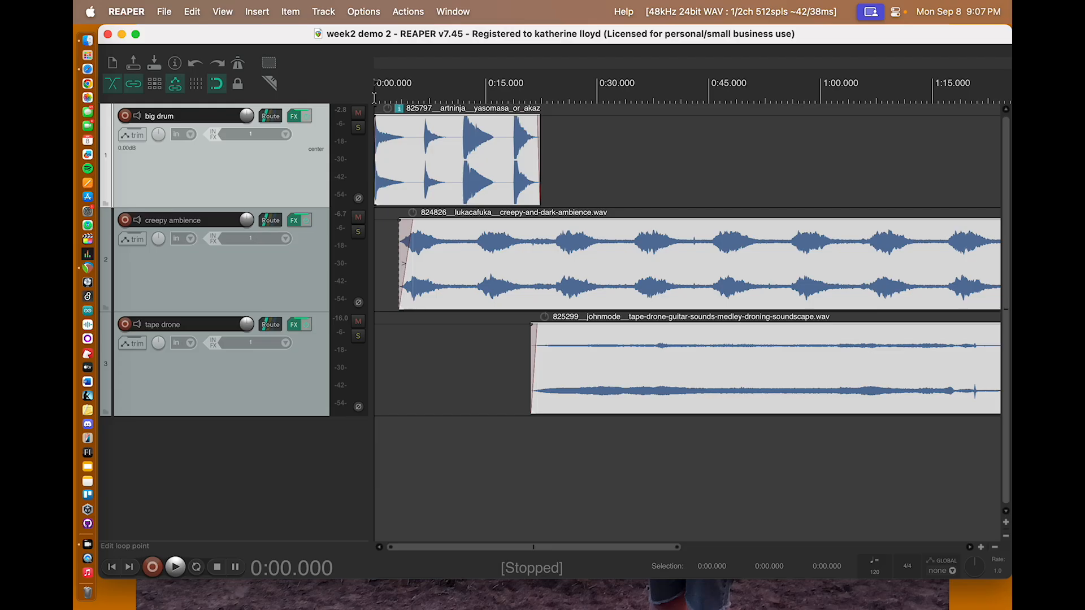
{"action": "left_click_drag", "start_coordinate": [375, 100], "coordinate": [598, 100]}
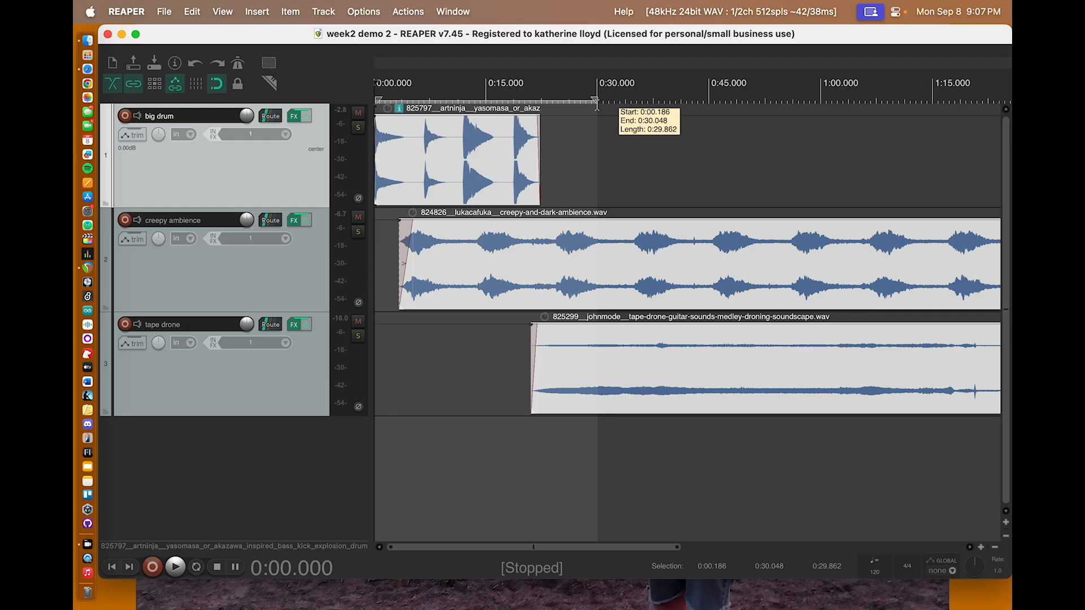
{"action": "left_click_drag", "start_coordinate": [596, 104], "coordinate": [596, 104]}
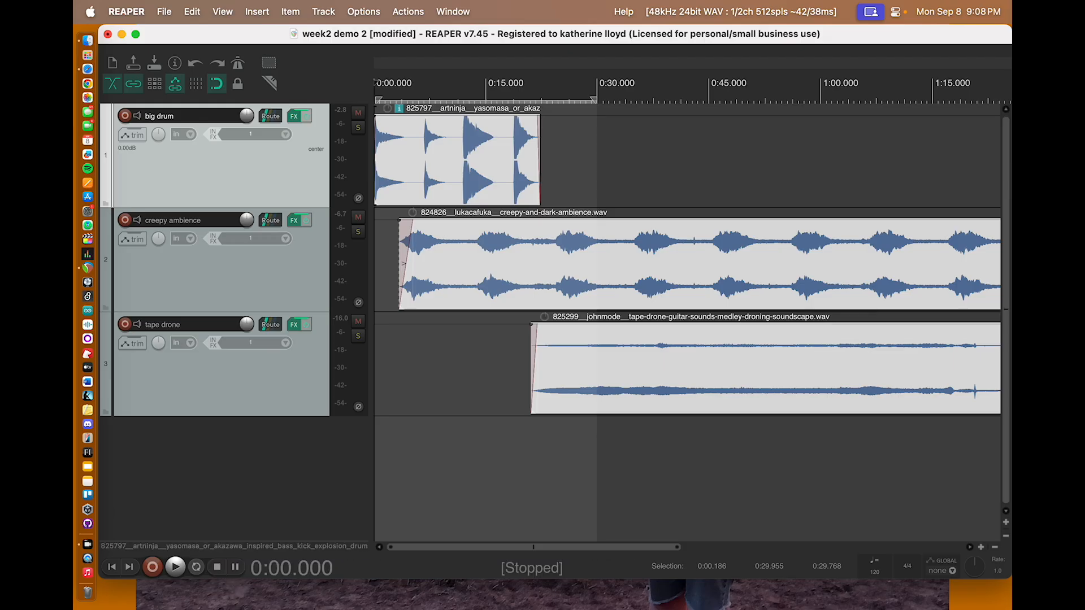
Step: Enable repeat for the time selection, play its first few seconds, stop, and switch repeat off
{"action": "key", "text": "r"}
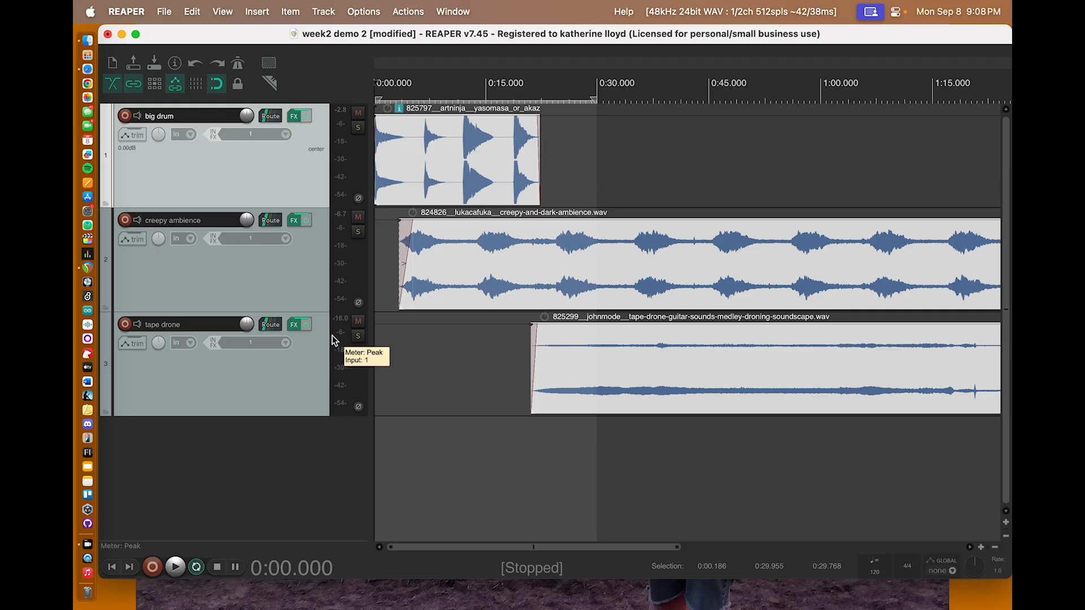
{"action": "key", "text": "space"}
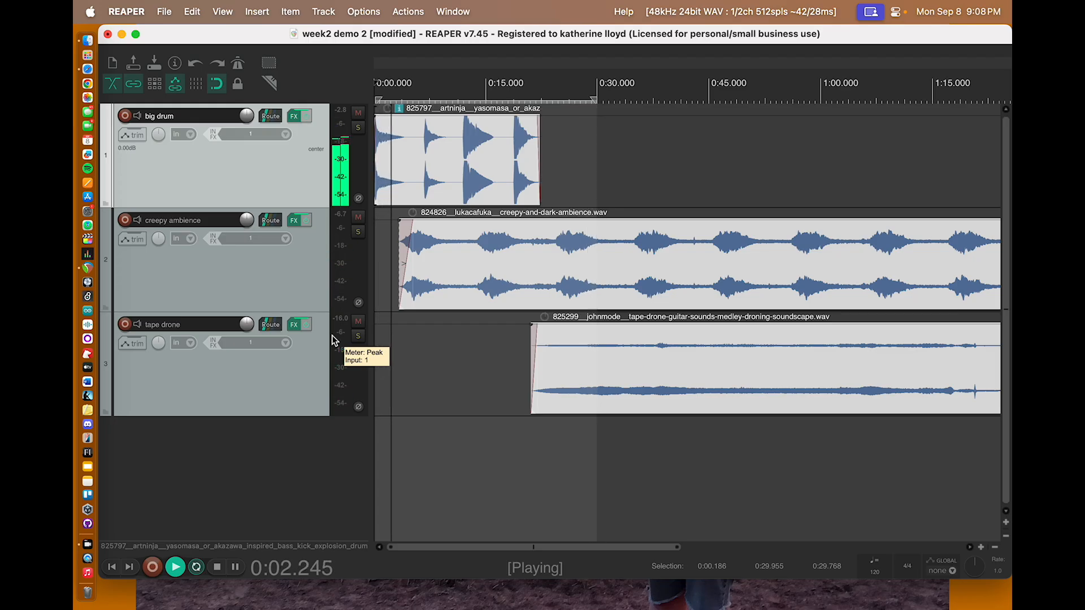
{"action": "key", "text": "space"}
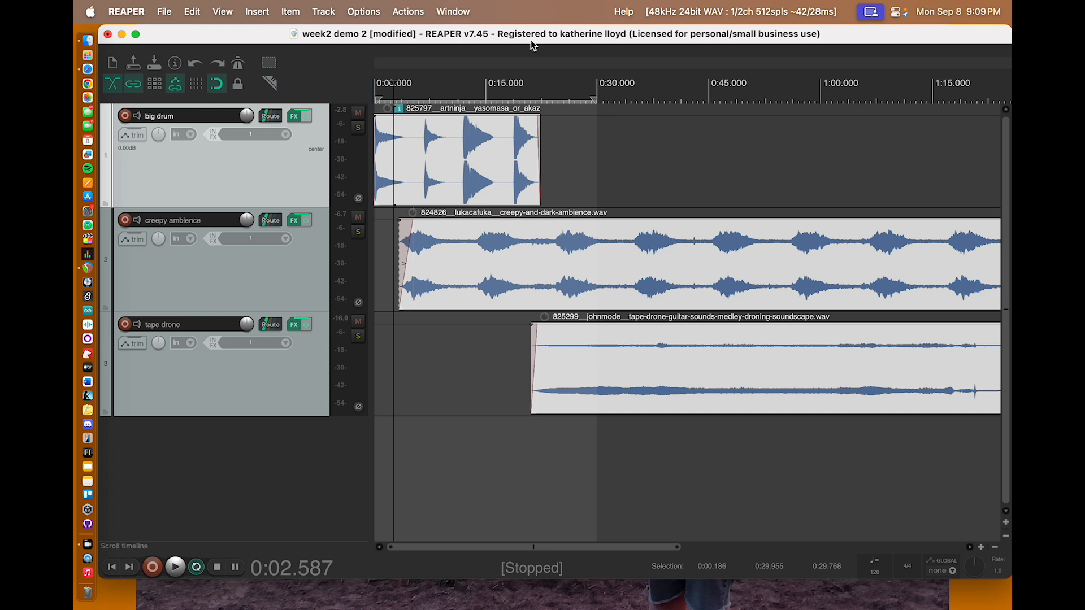
{"action": "left_click", "coordinate": [196, 567]}
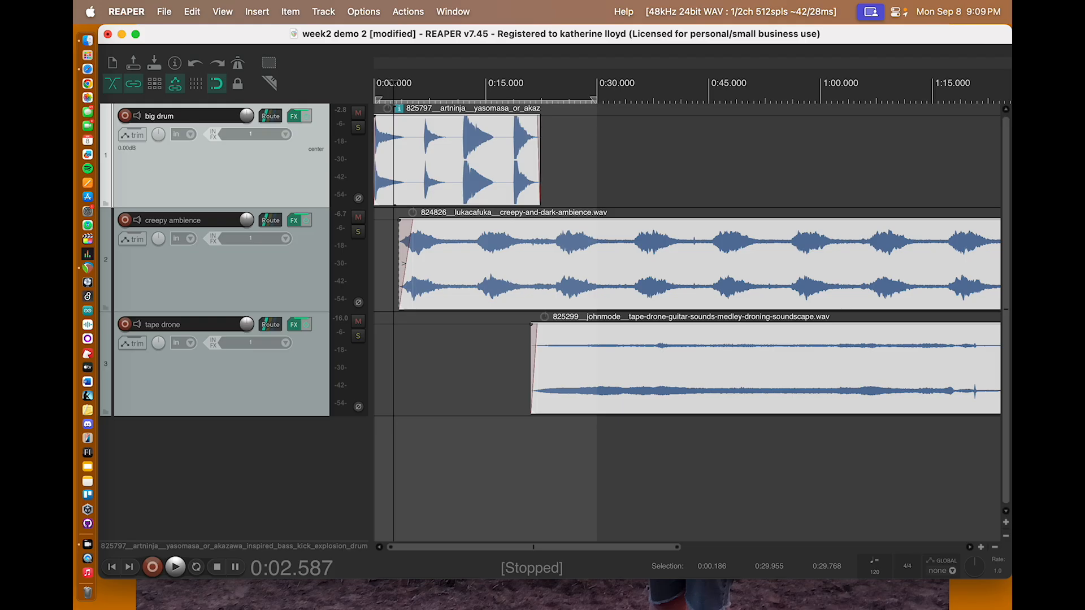
Step: Open the project's render settings and set the bounds to Time selection
{"action": "left_click", "coordinate": [164, 11]}
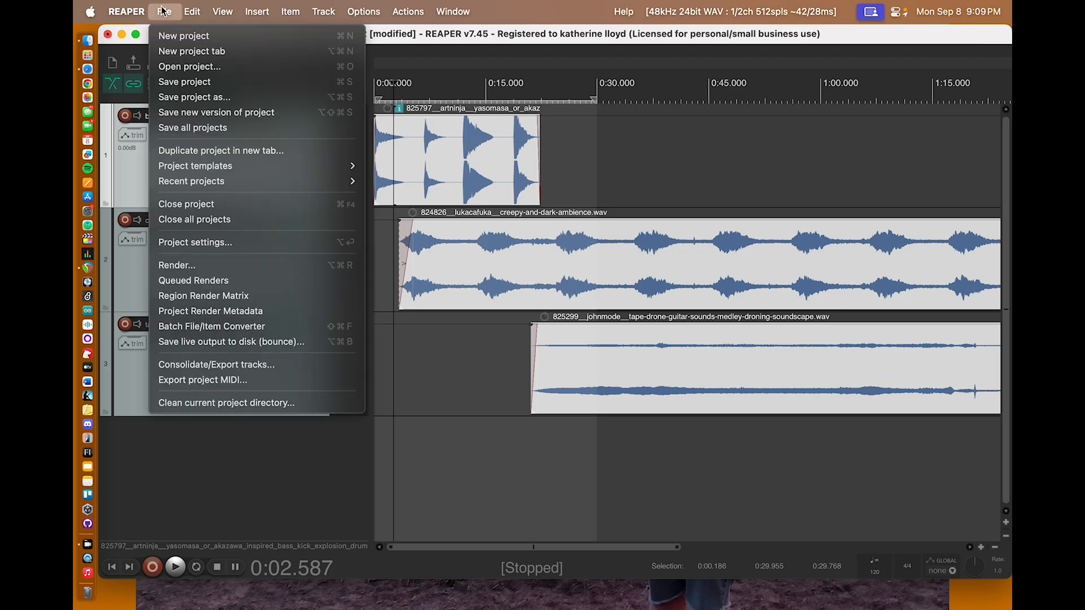
{"action": "left_click", "coordinate": [393, 82]}
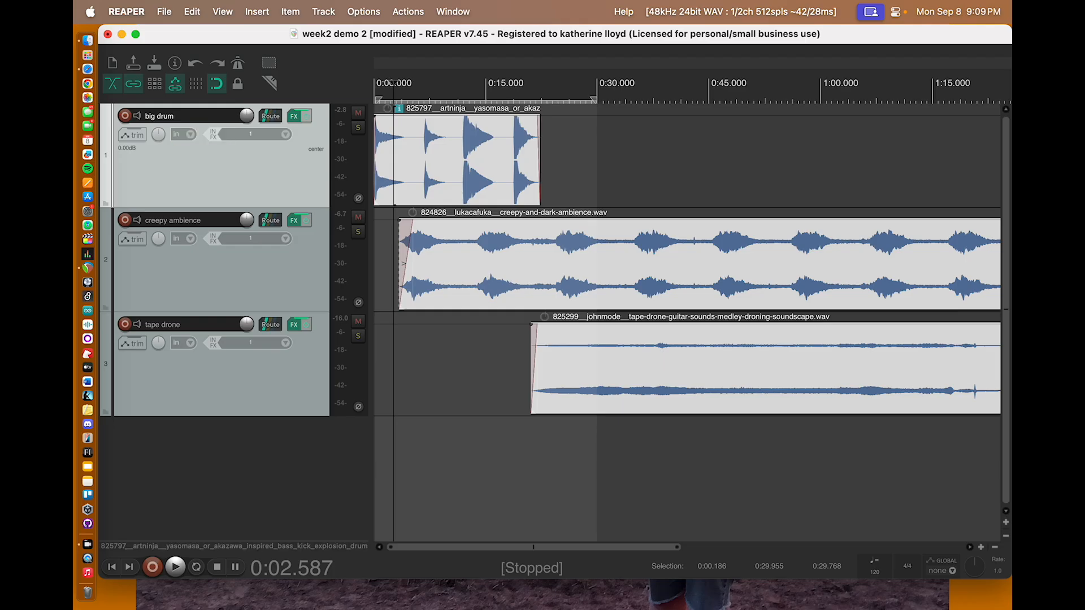
{"action": "left_click", "coordinate": [165, 12]}
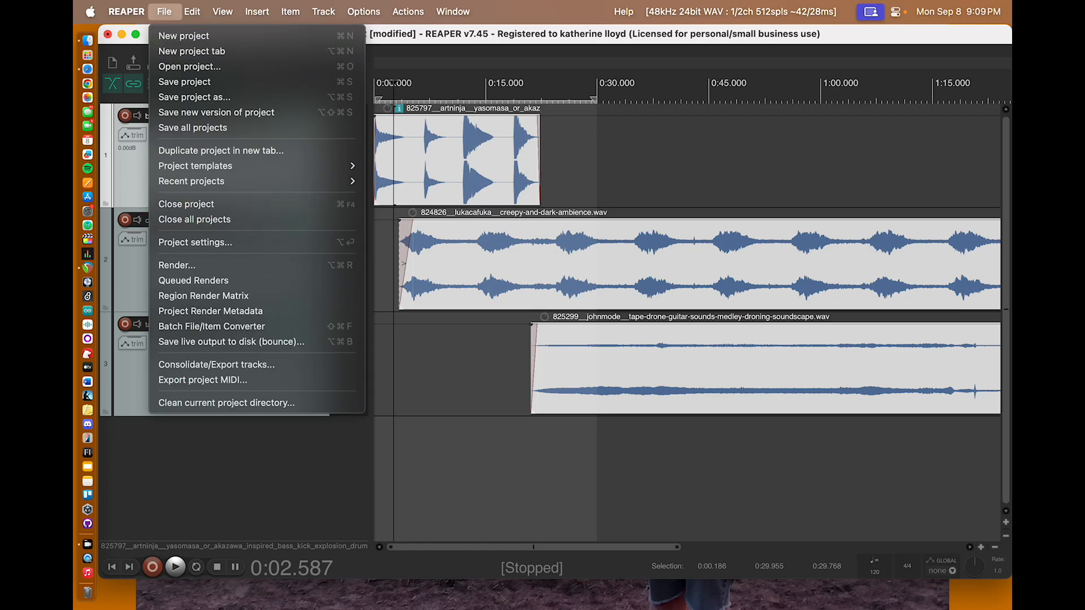
{"action": "left_click", "coordinate": [184, 266]}
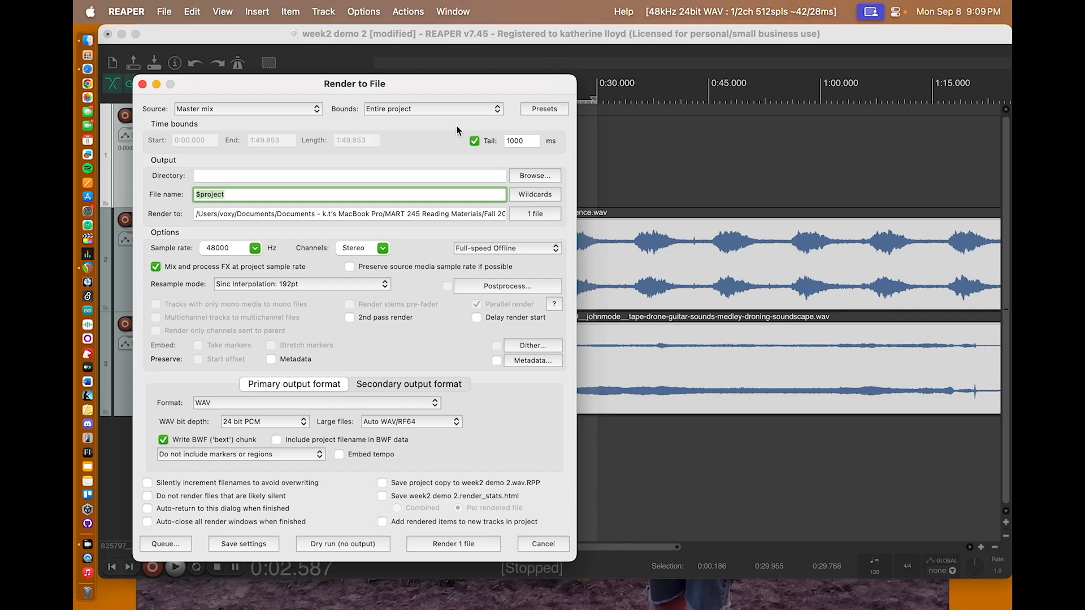
{"action": "left_click", "coordinate": [495, 109]}
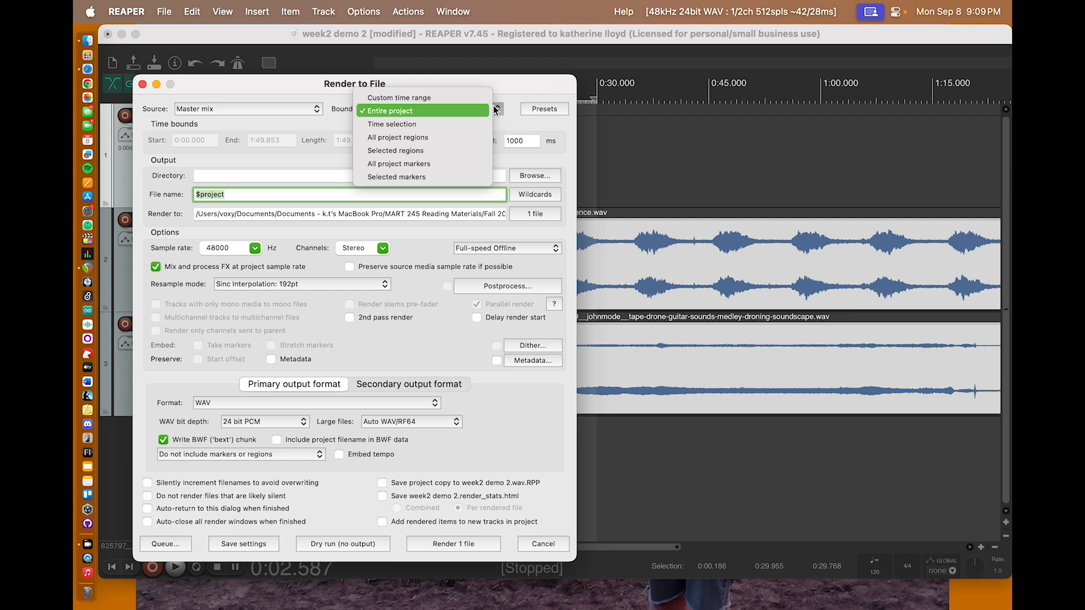
{"action": "left_click", "coordinate": [394, 124]}
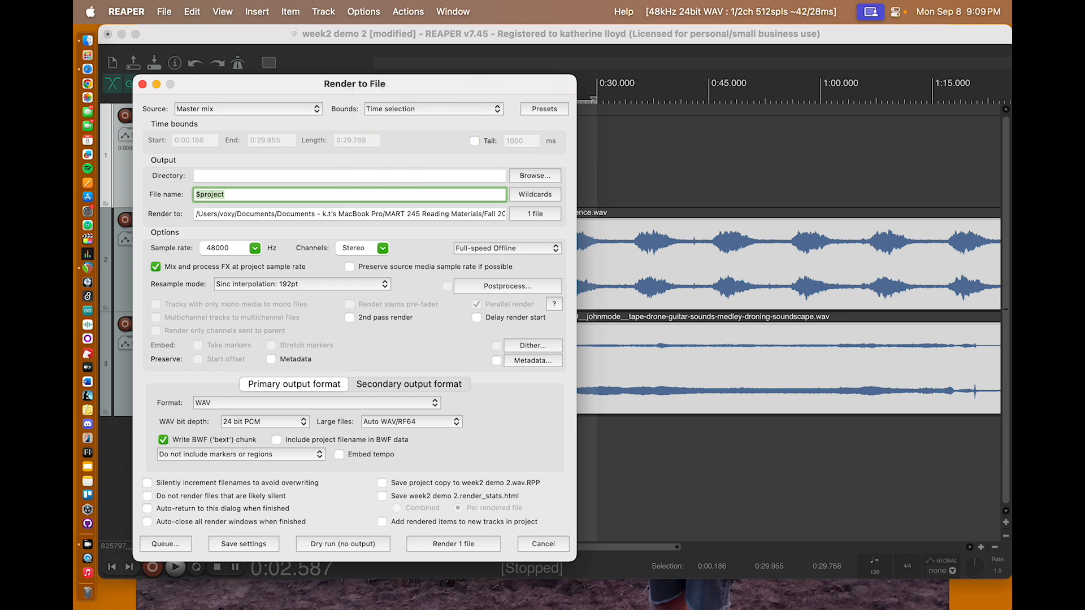
{"action": "left_click", "coordinate": [433, 108]}
{"action": "left_click", "coordinate": [395, 97]}
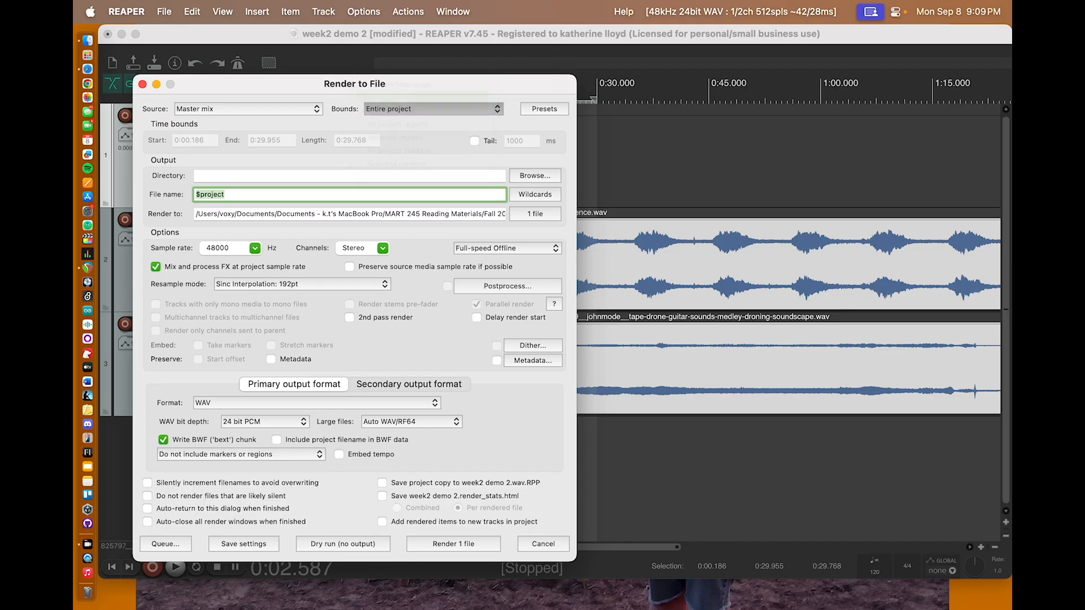
{"action": "left_click", "coordinate": [434, 108]}
{"action": "left_click", "coordinate": [383, 124]}
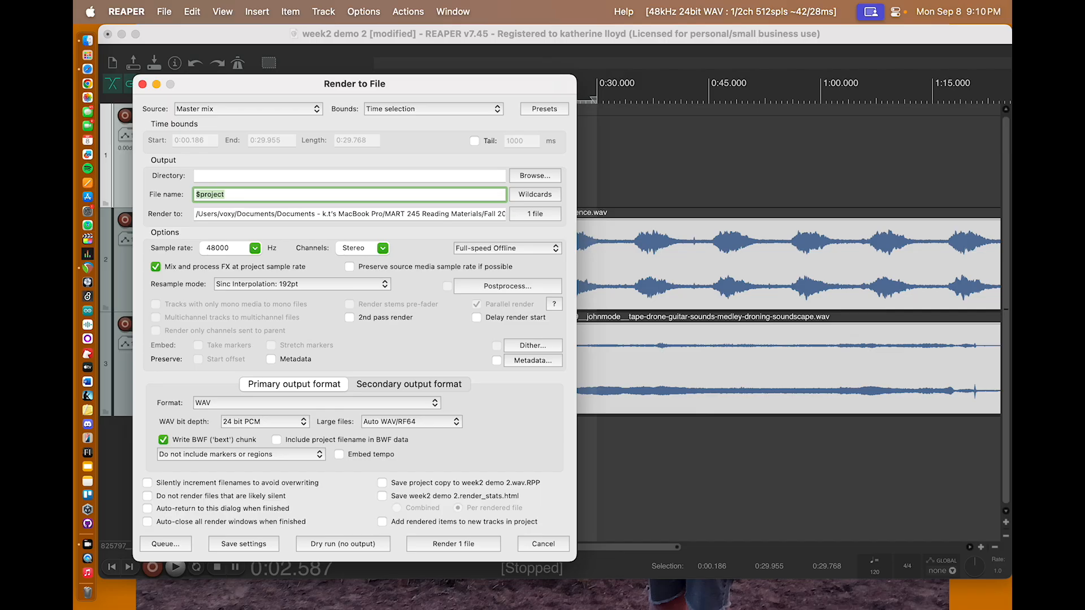
Step: Choose the week2 demo 2 folder inside Fall 2025 as the render output directory
{"action": "left_click", "coordinate": [534, 175]}
{"action": "left_click", "coordinate": [525, 193]}
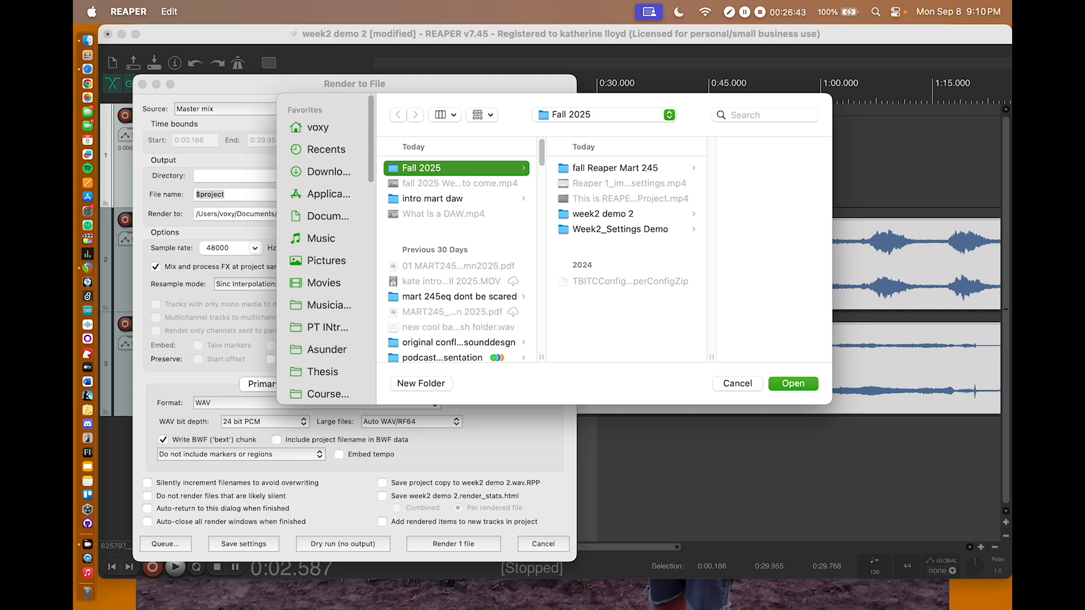
{"action": "scroll", "coordinate": [319, 355], "scroll_direction": "down", "scroll_amount": 4}
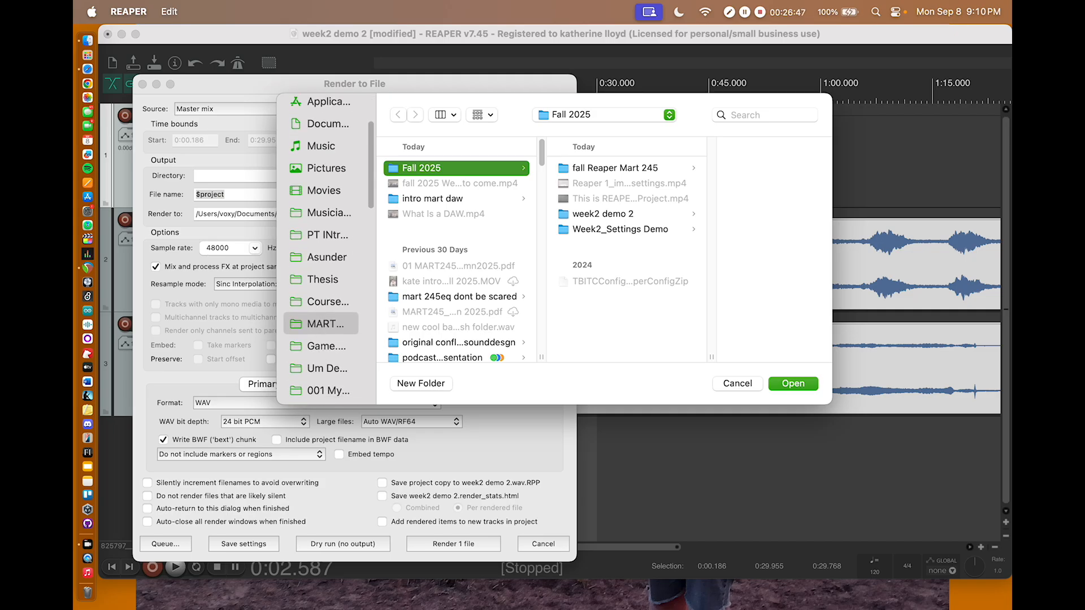
{"action": "left_click", "coordinate": [428, 169]}
{"action": "left_click", "coordinate": [603, 229]}
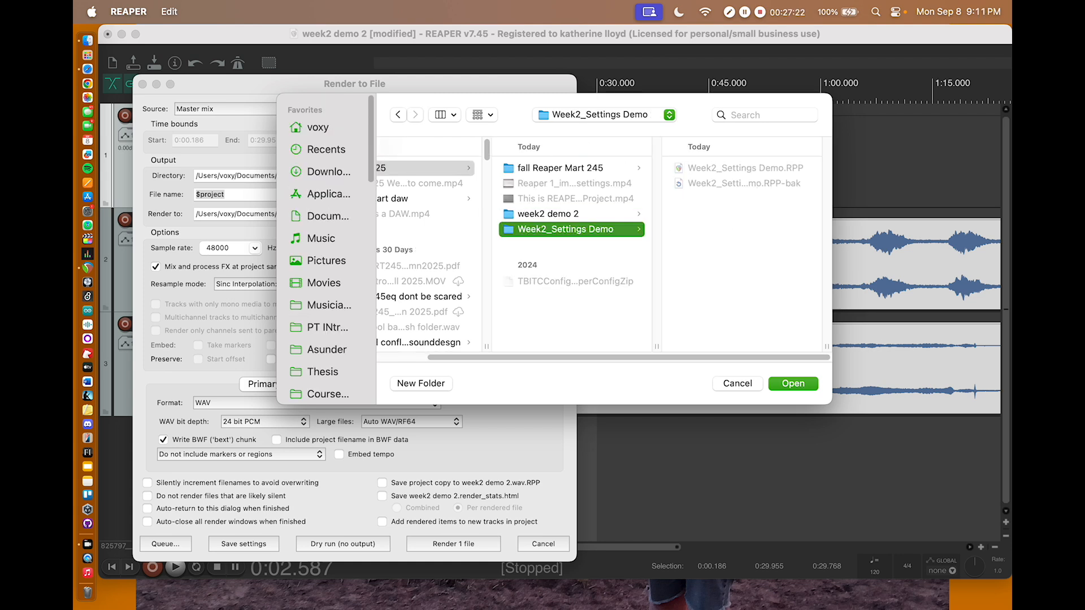
{"action": "left_click", "coordinate": [605, 213]}
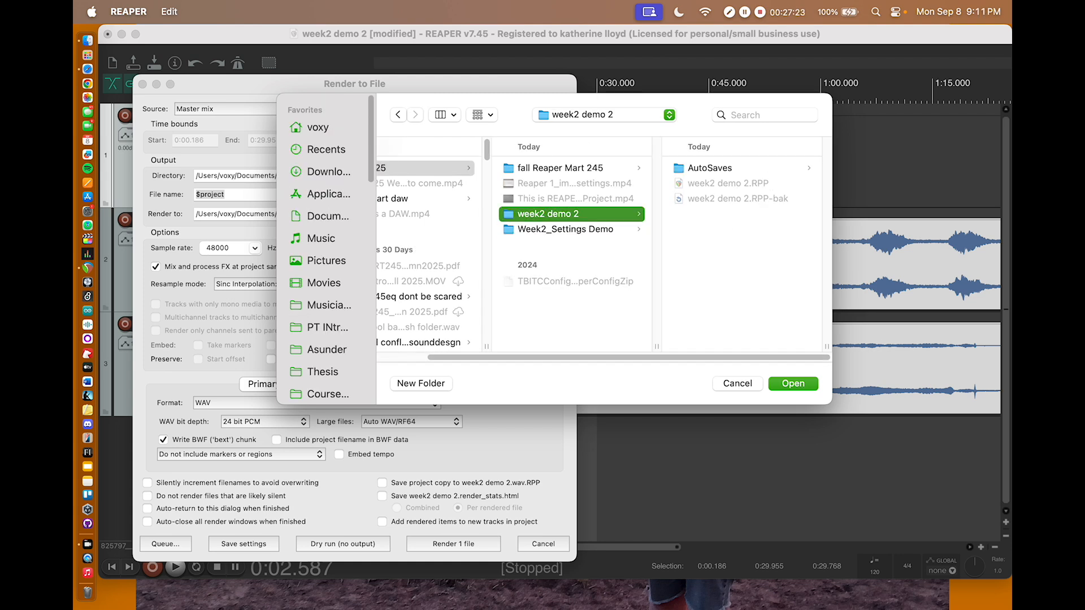
{"action": "key", "text": "Return"}
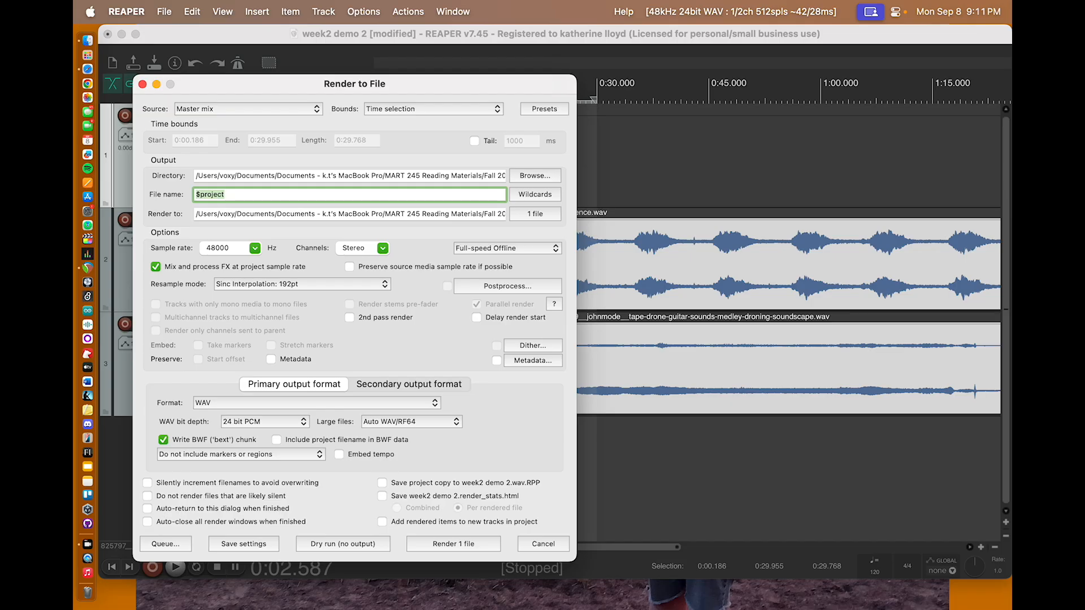
Step: Render the master mix as a 24 bit PCM WAV file using Full-speed Offline and the $project file name
{"action": "left_click", "coordinate": [503, 249]}
{"action": "left_click", "coordinate": [503, 250]}
{"action": "left_click", "coordinate": [210, 402]}
{"action": "left_click", "coordinate": [210, 405]}
{"action": "left_click", "coordinate": [481, 543]}
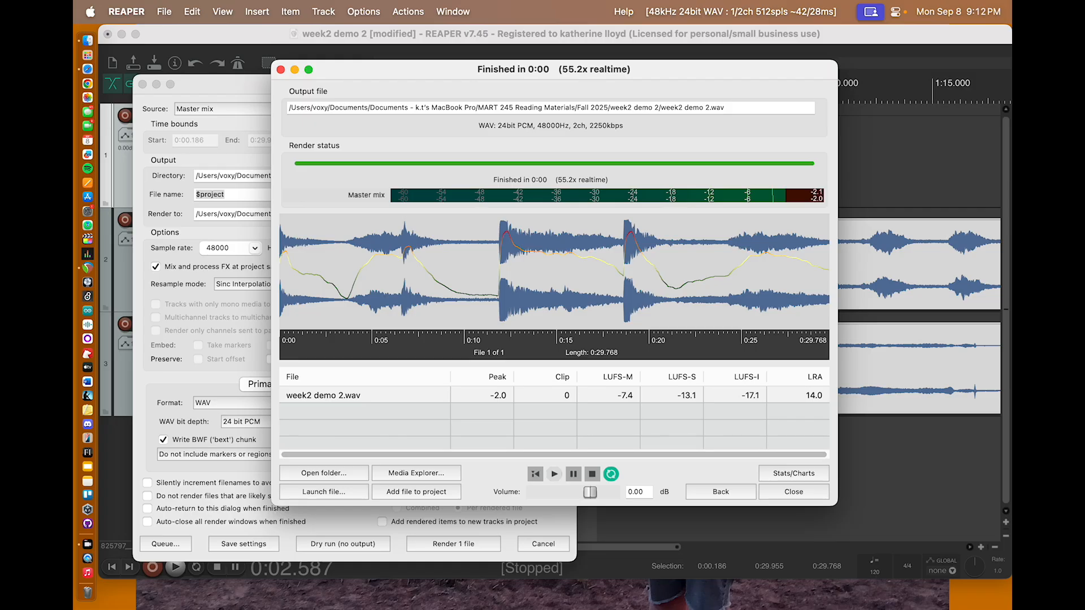
Step: Open the render's output folder in Finder, preview week2 demo 2.wav through to its end, and close the preview
{"action": "left_click", "coordinate": [334, 473]}
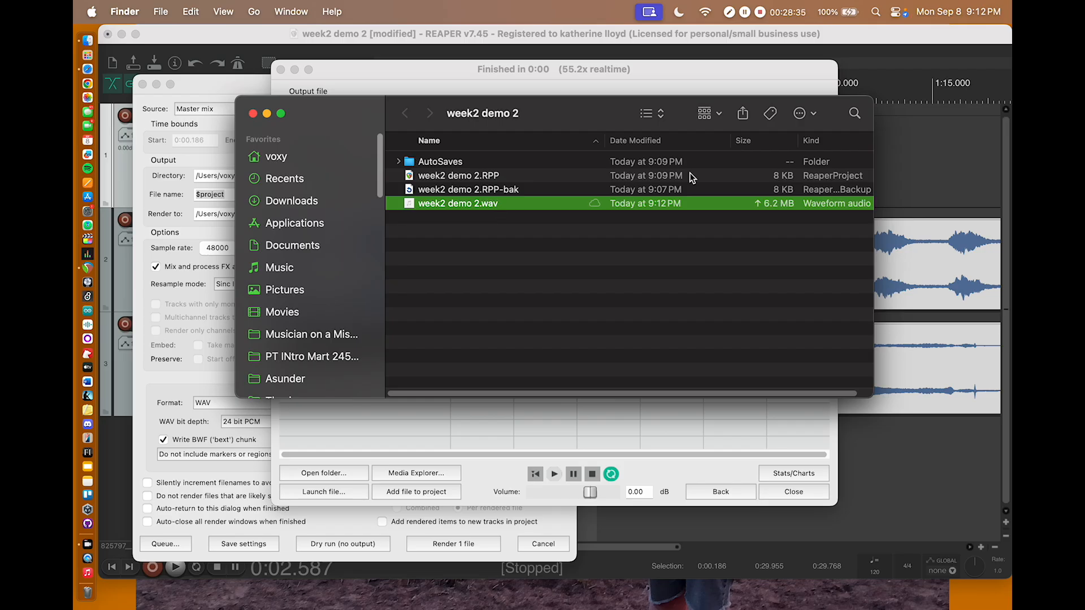
{"action": "key", "text": "space"}
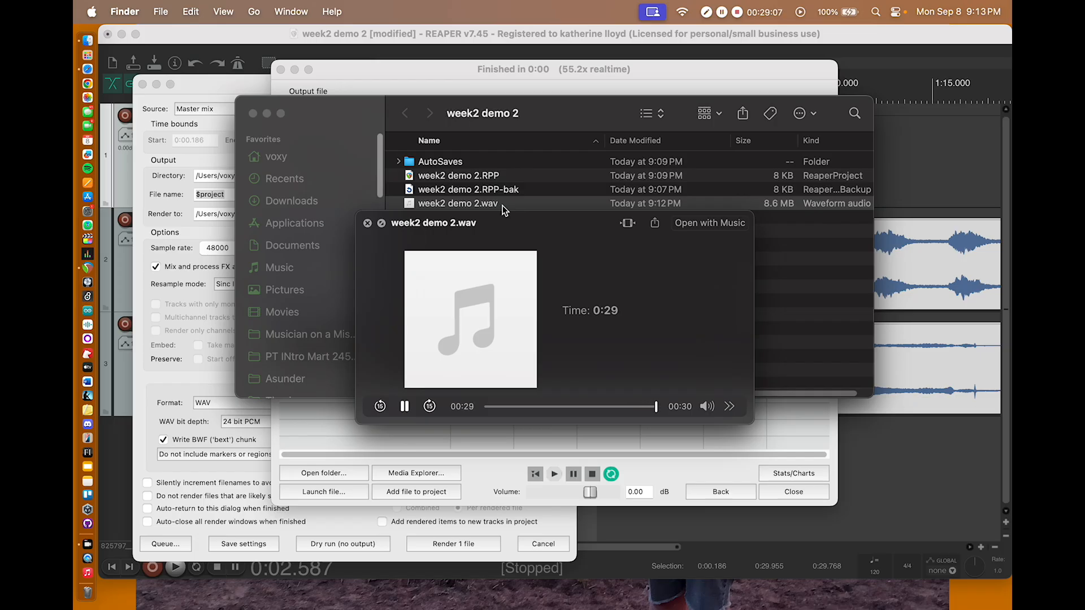
{"action": "key", "text": "space"}
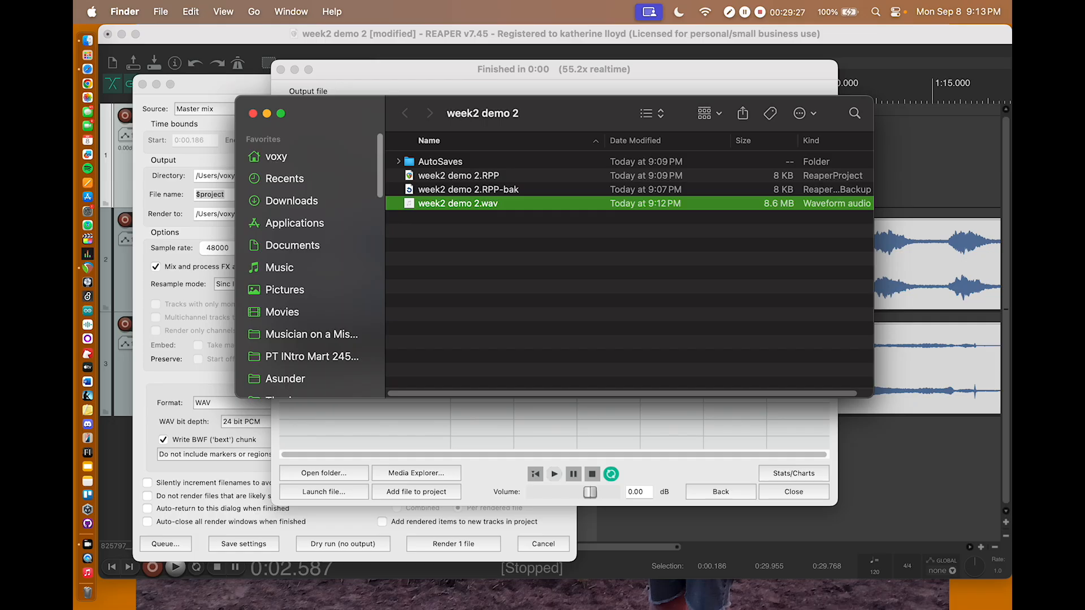
Step: Examine the backup, project and WAV files in the week2 demo 2 folder, and move the folder window aside to check the render results
{"action": "left_click", "coordinate": [468, 189]}
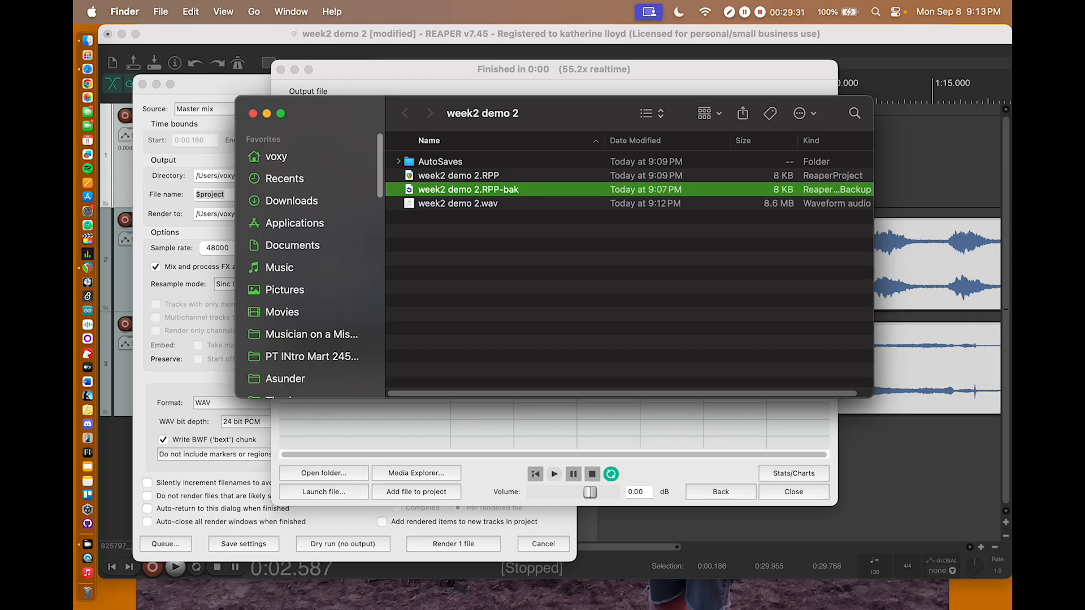
{"action": "key", "text": "Up"}
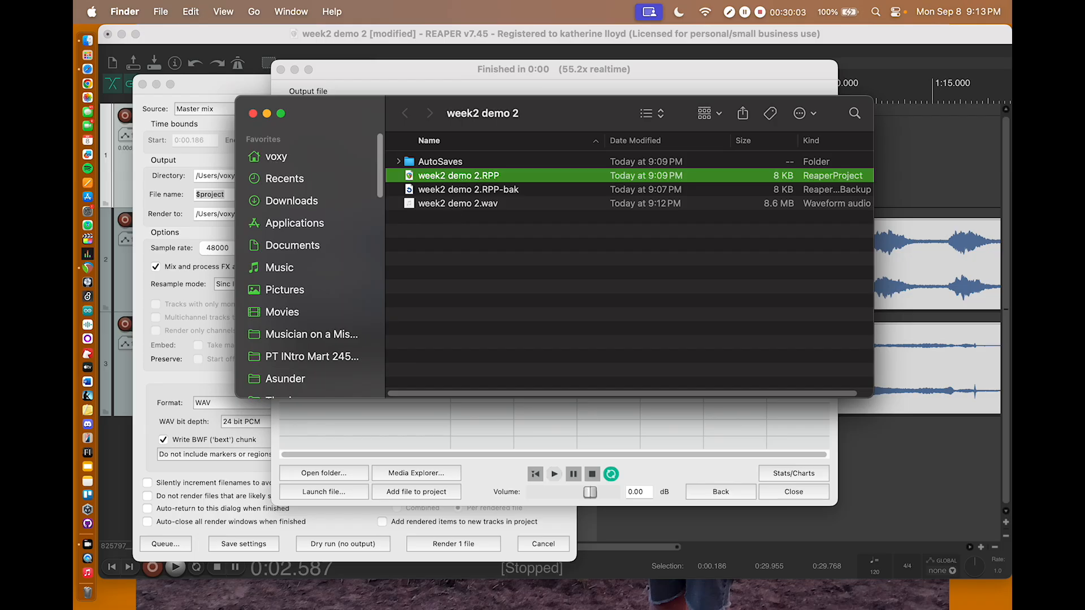
{"action": "left_click", "coordinate": [462, 204]}
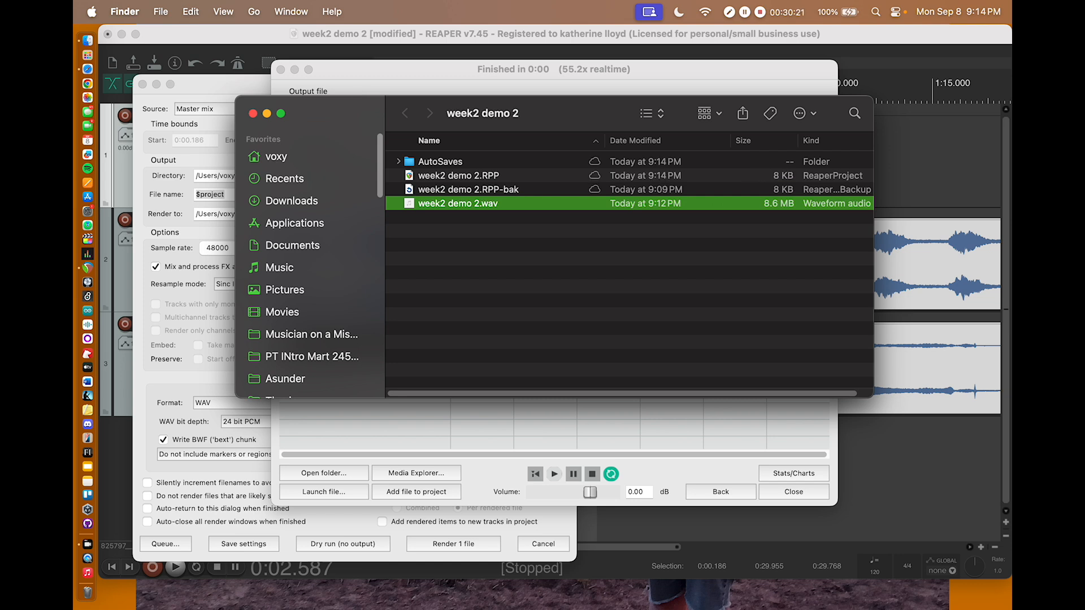
{"action": "left_click_drag", "start_coordinate": [571, 112], "coordinate": [734, 287]}
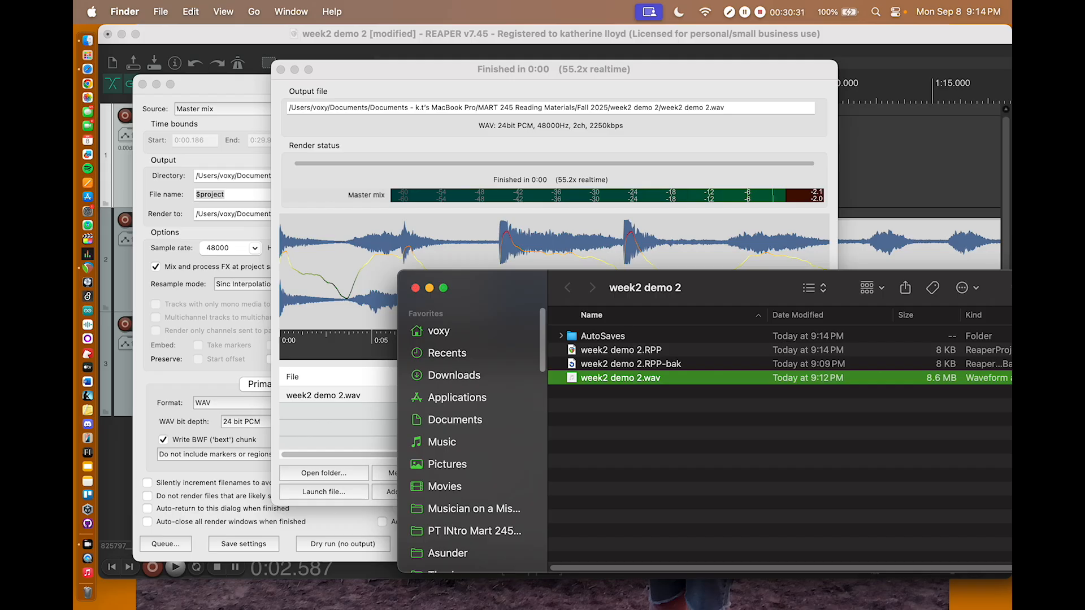
{"action": "left_click_drag", "start_coordinate": [480, 290], "coordinate": [482, 83]}
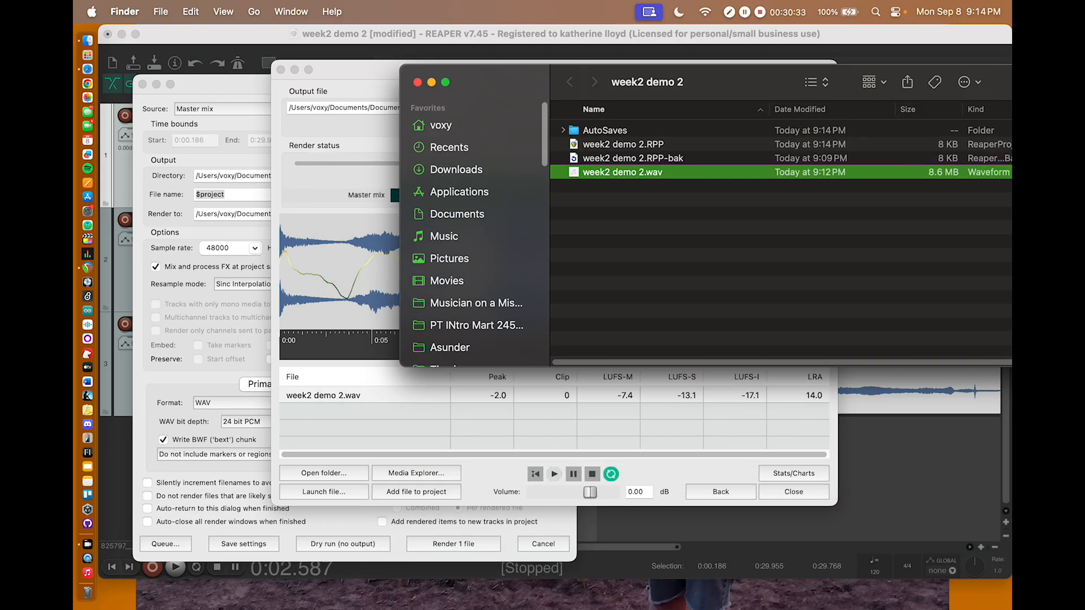